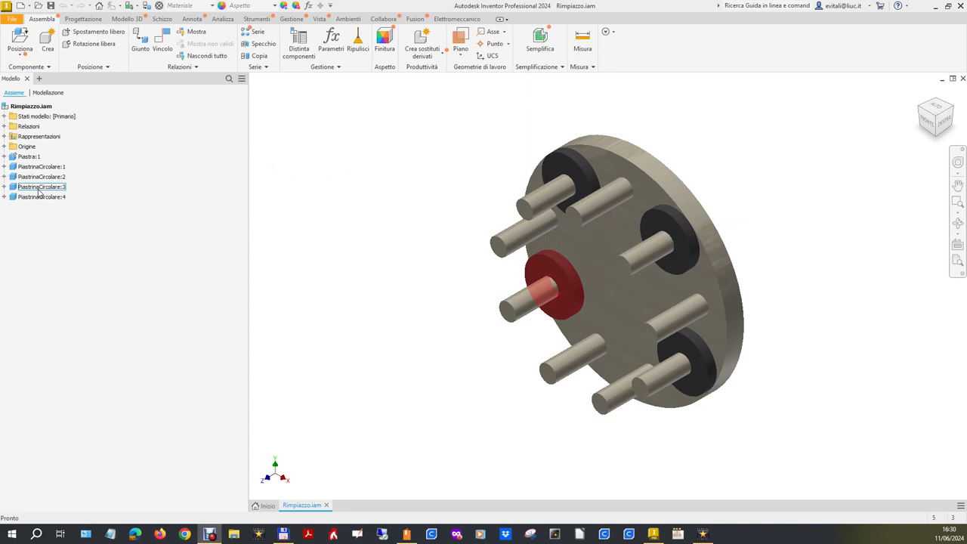
- In Rimpiazzo.iam, expand PiastrinaCircolare:1 and inspect its Insert:1 constraint with Piastra:1
click(266, 505)
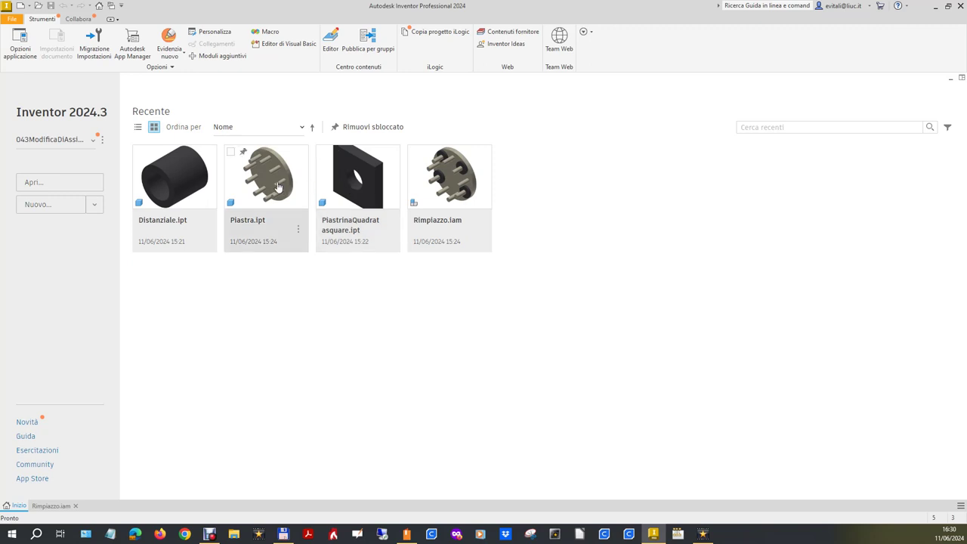
click(52, 505)
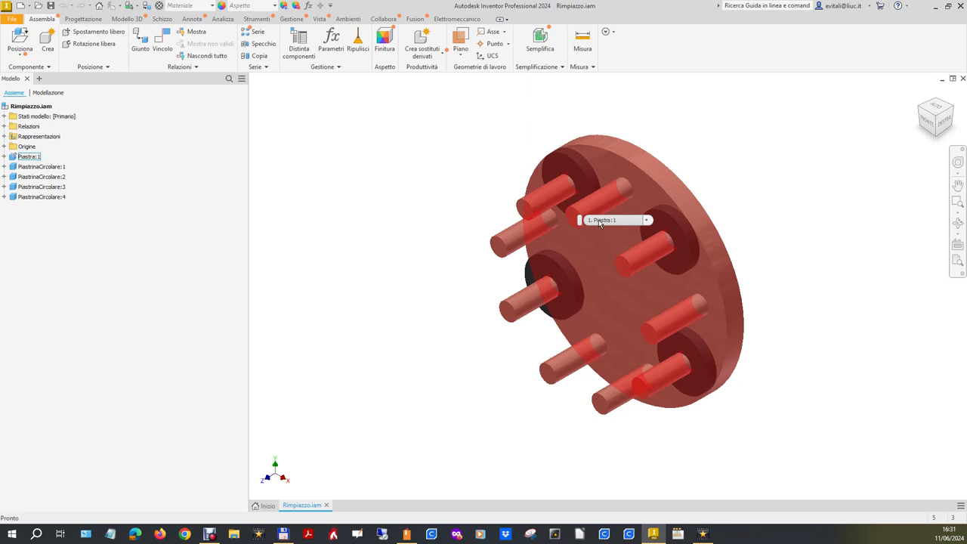
key(Escape)
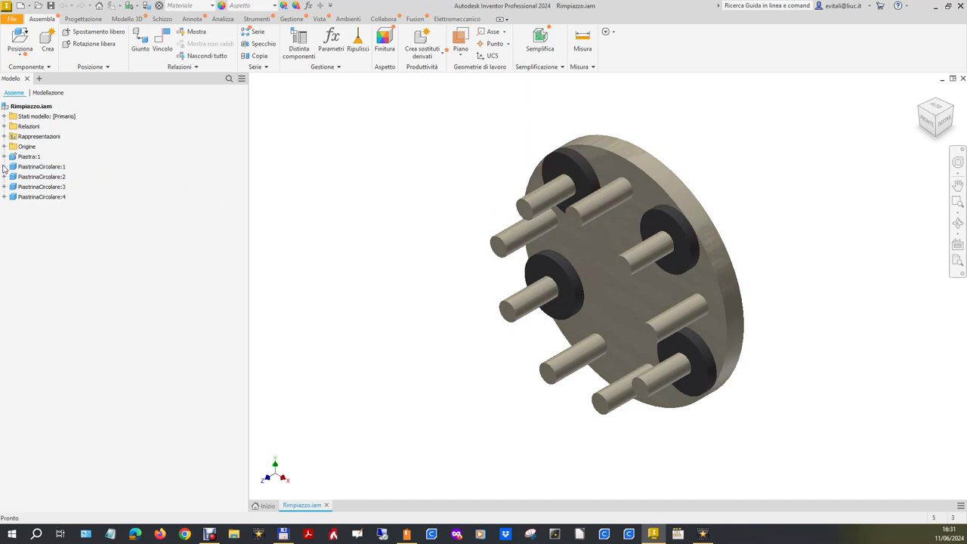
click(3, 166)
click(68, 197)
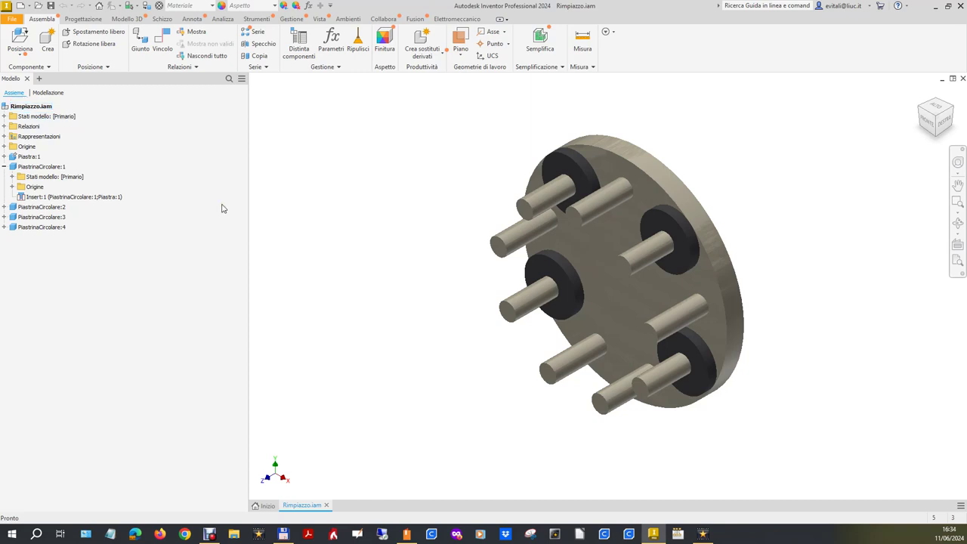
click(329, 238)
- Open Piastra.ipt in its own tab and check Estrusione1's 0,5 in depth, leaving it unchanged
right_click(33, 157)
click(50, 184)
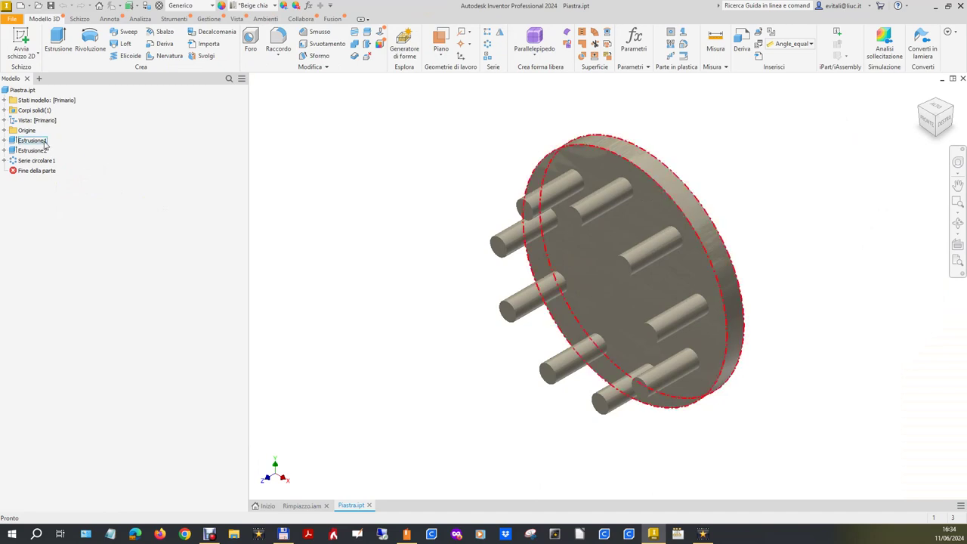
click(4, 140)
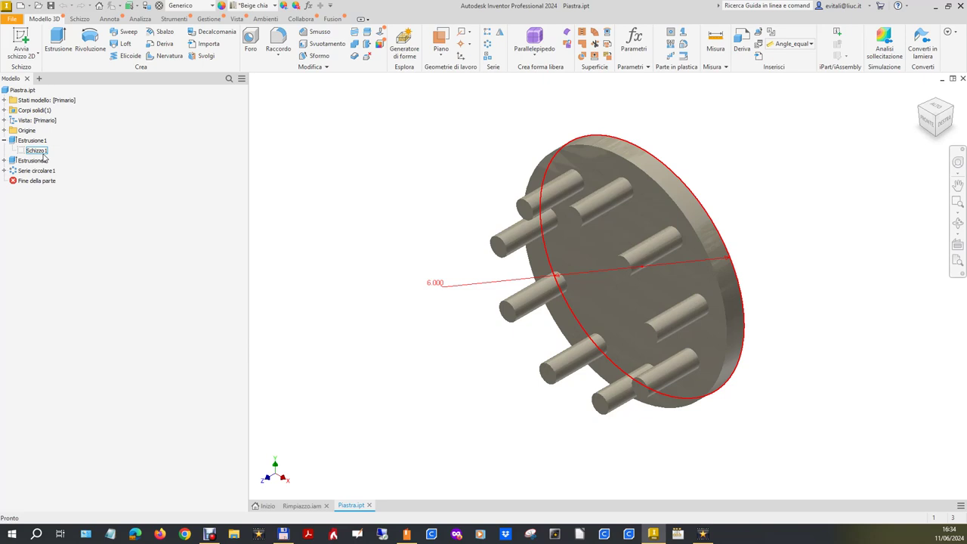
right_click(34, 141)
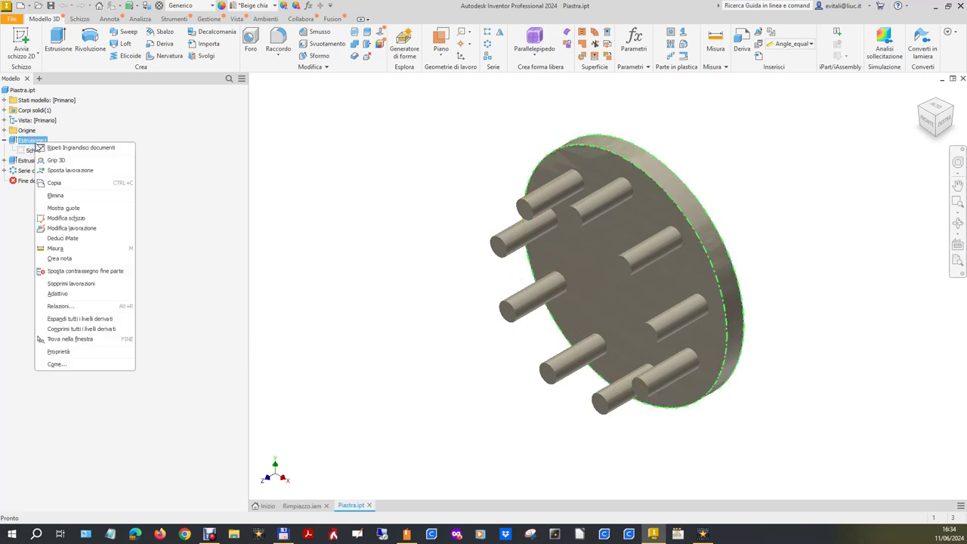
click(65, 227)
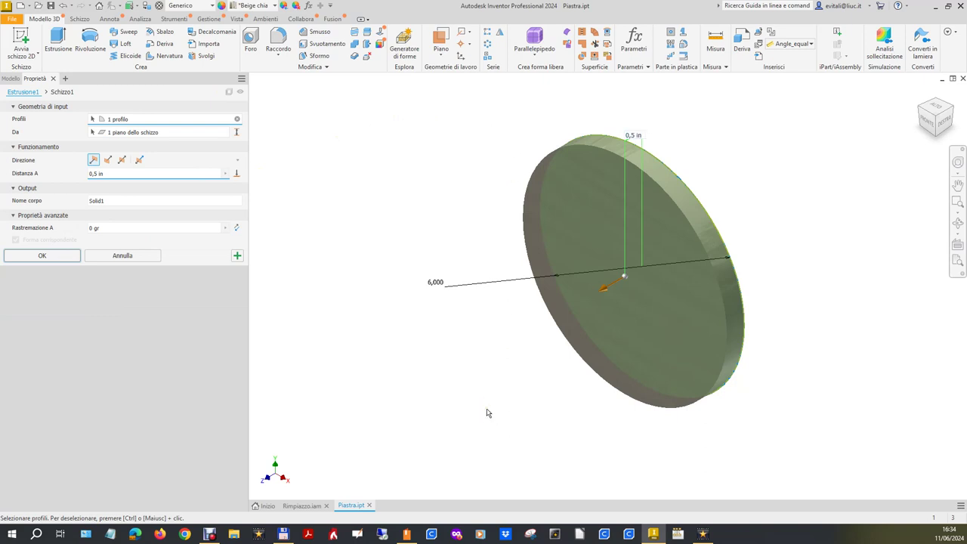
key(Return)
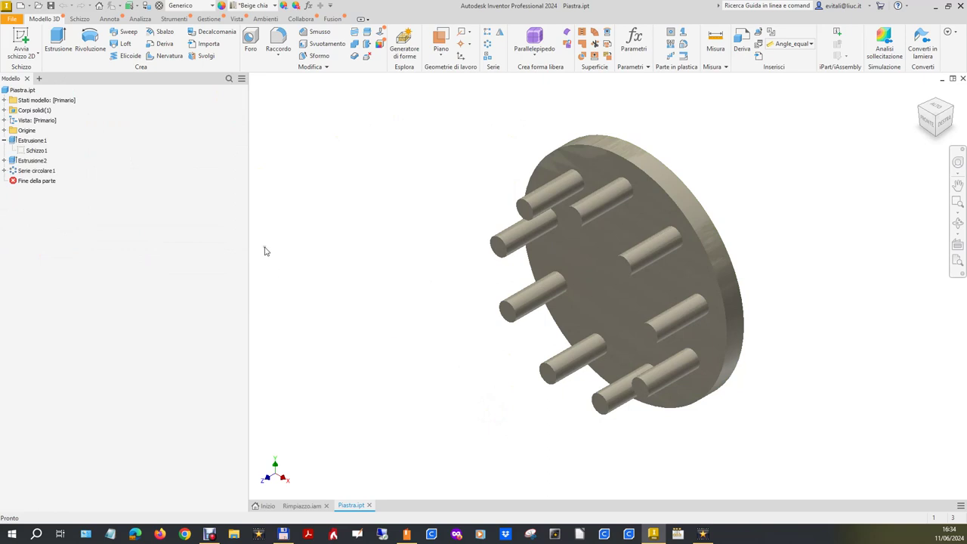
click(264, 505)
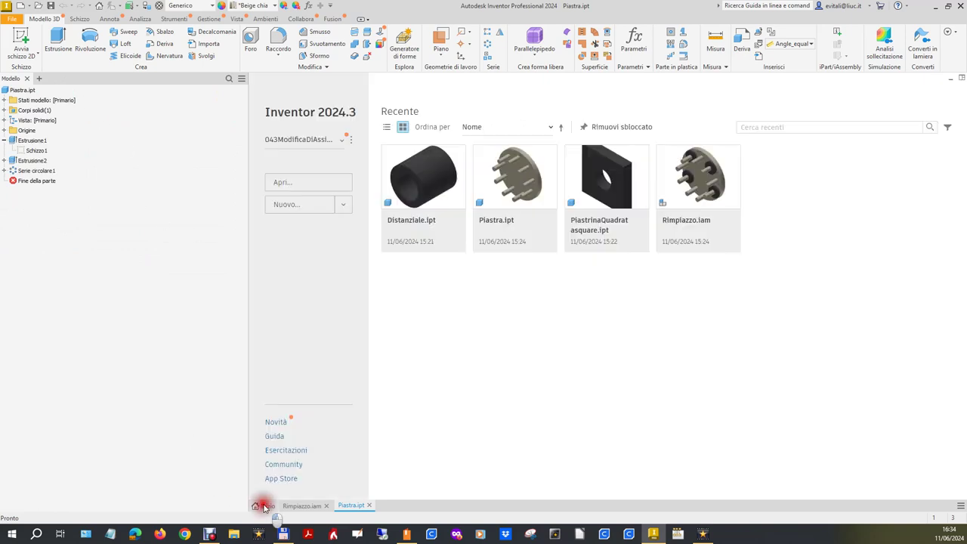
- Create a new part from a template and start a sketch on Piano XY
click(50, 206)
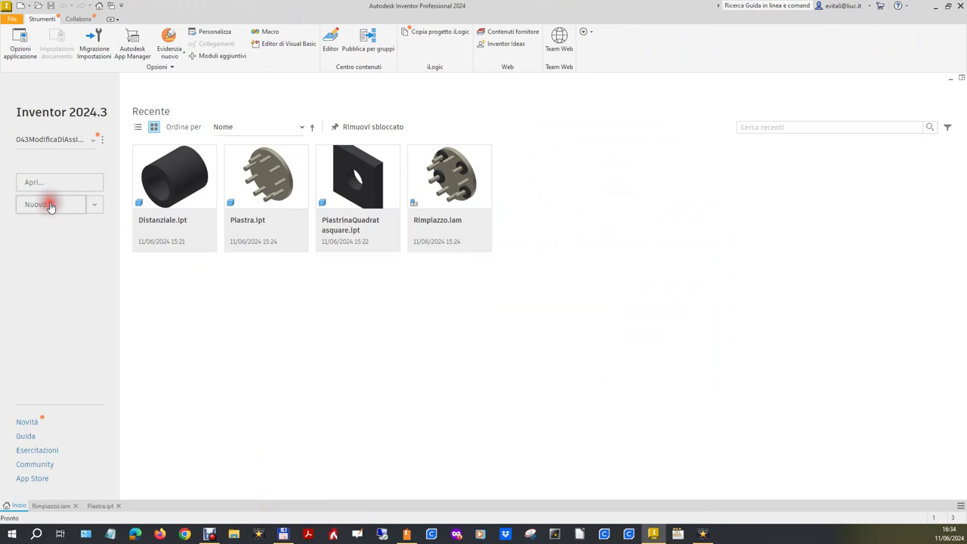
double_click(509, 202)
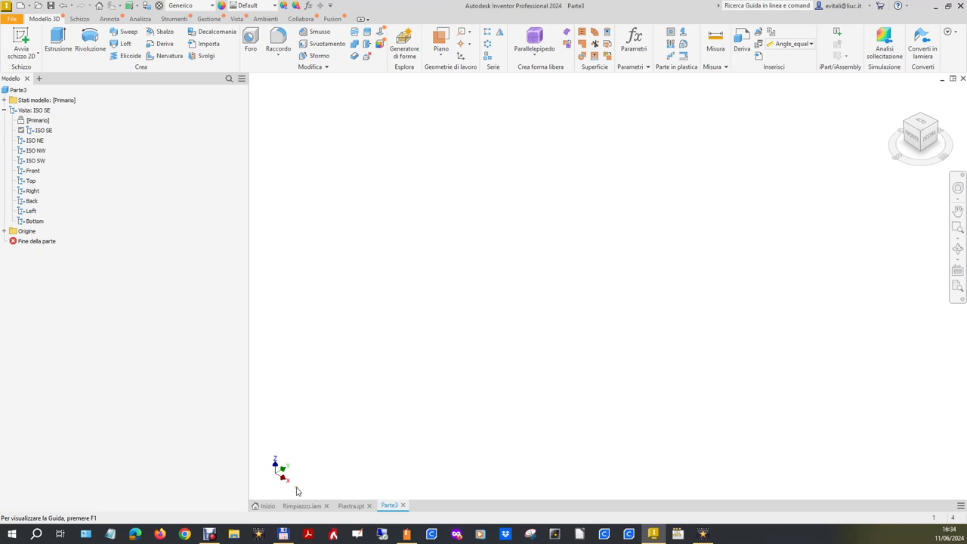
click(4, 231)
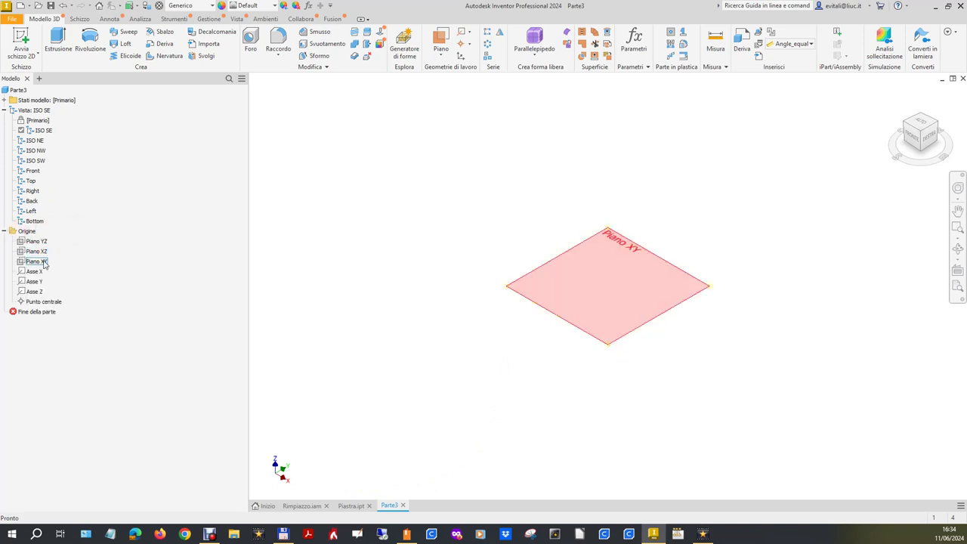
click(36, 261)
click(622, 279)
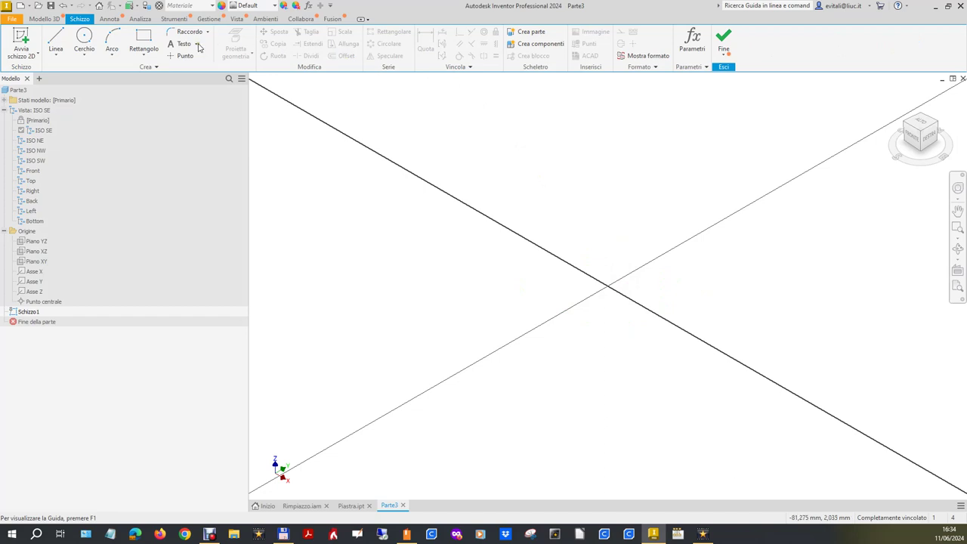
- Draw a circle and dimension its diameter to 150
click(91, 42)
click(557, 289)
click(604, 207)
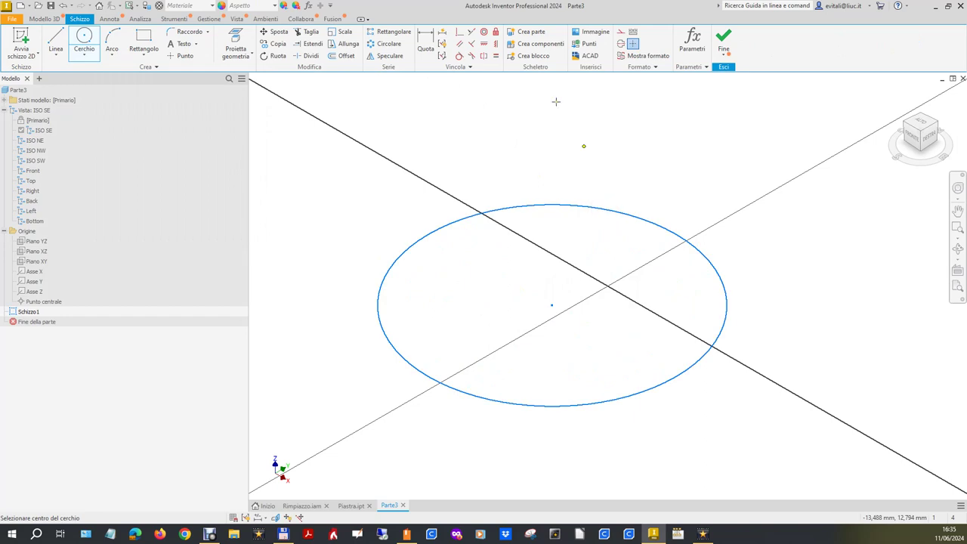
click(425, 43)
click(538, 207)
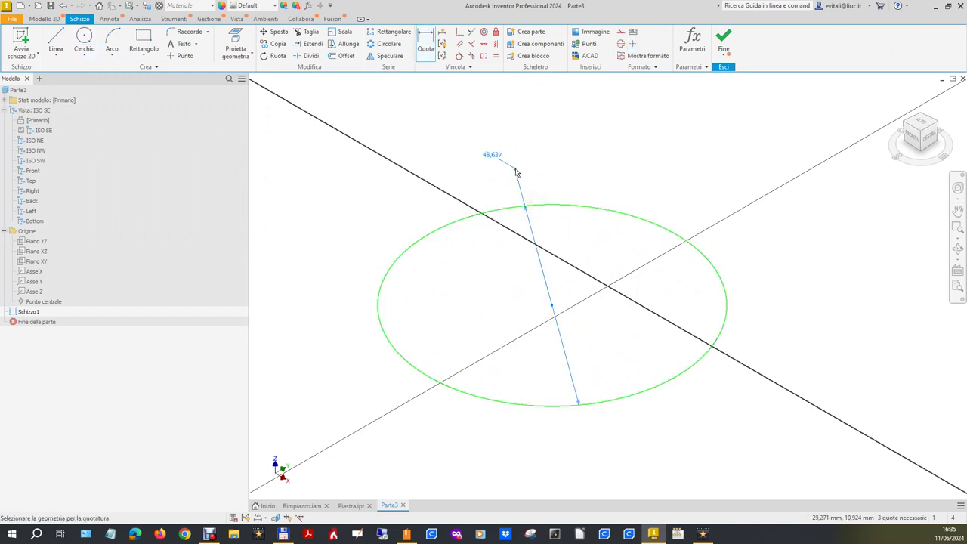
click(516, 172)
text(150)
key(Return)
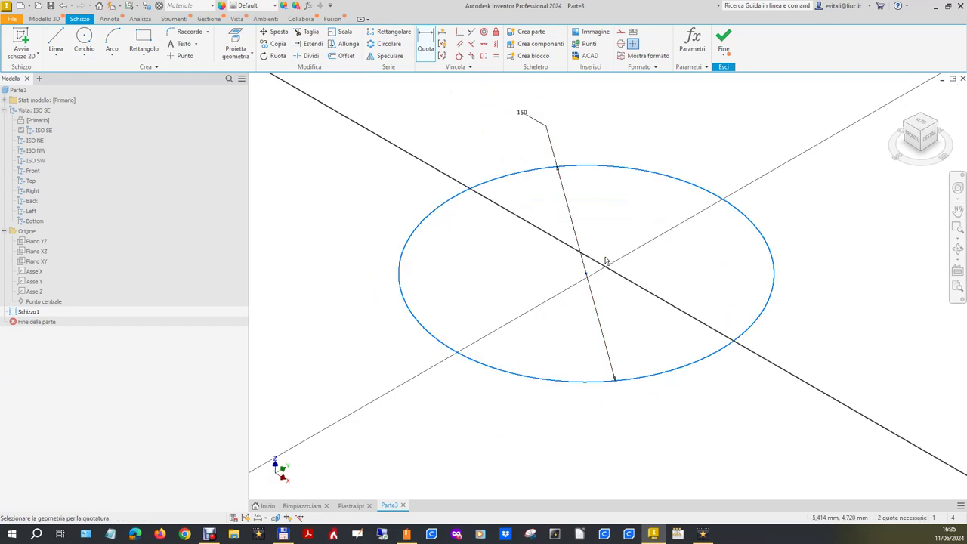
- Make the circle's centre coincident with the origin point and finish the sketch
click(459, 33)
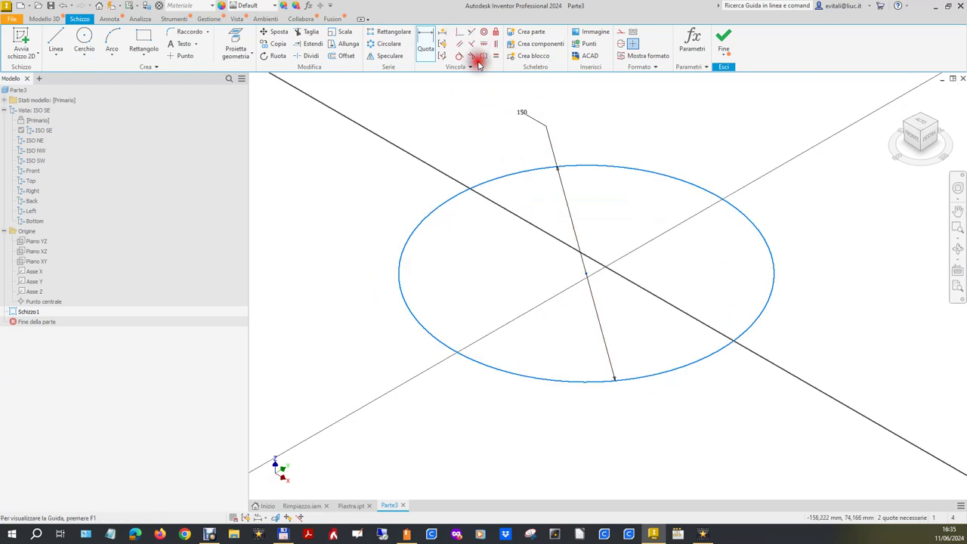
click(586, 273)
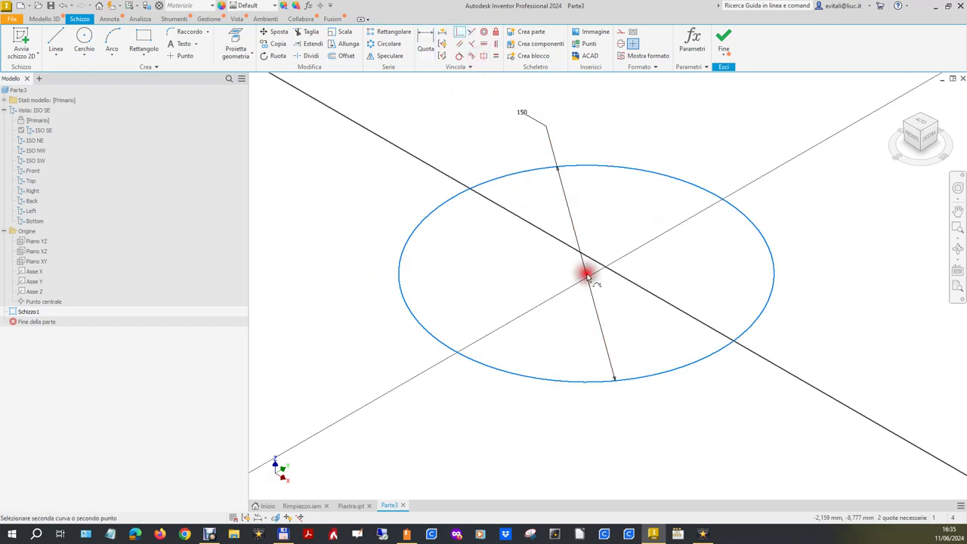
click(60, 302)
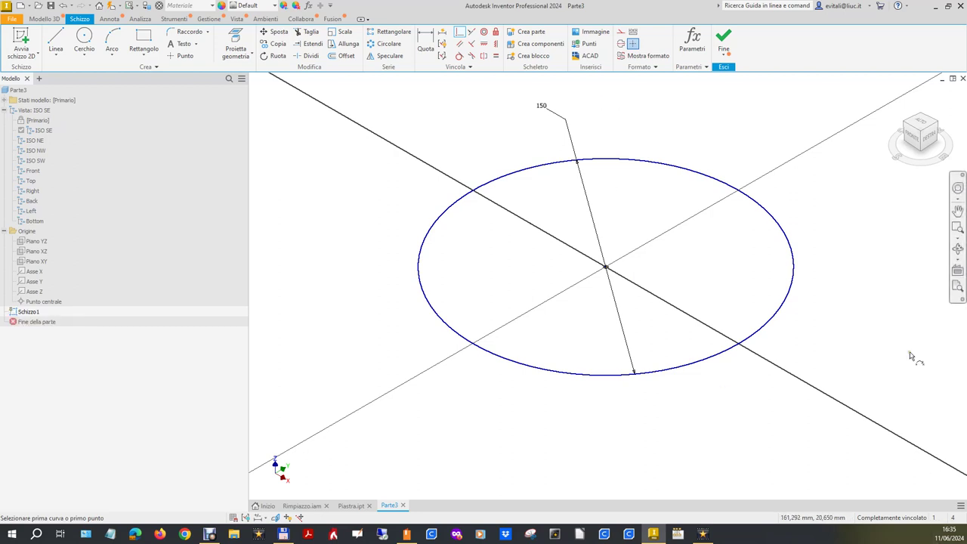
click(723, 40)
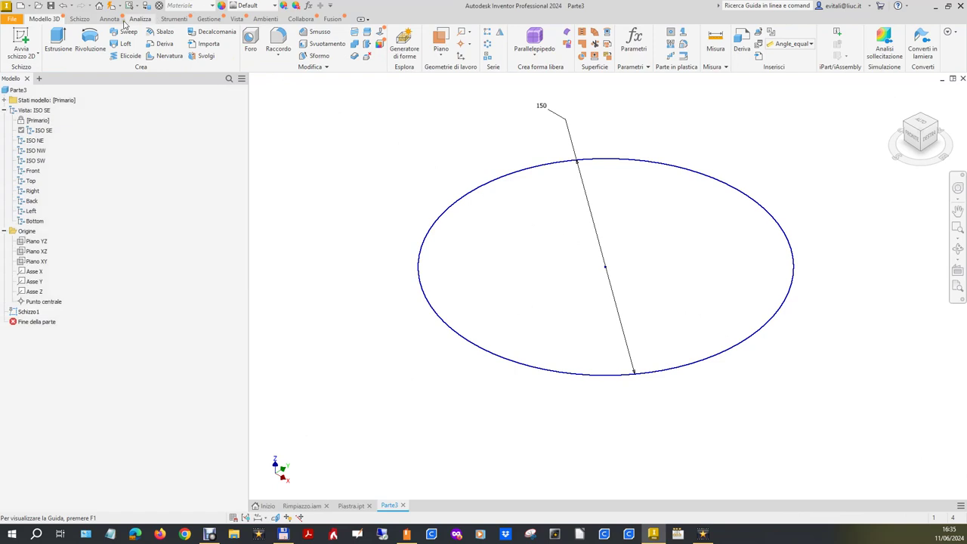
- Extrude the 150 circle 15 thick into a solid disc
click(58, 38)
text(15)
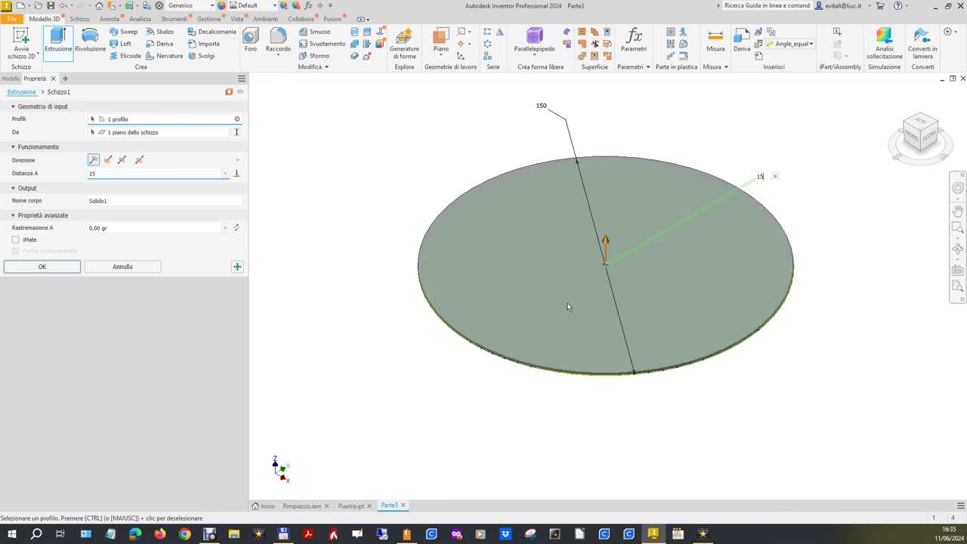
key(Return)
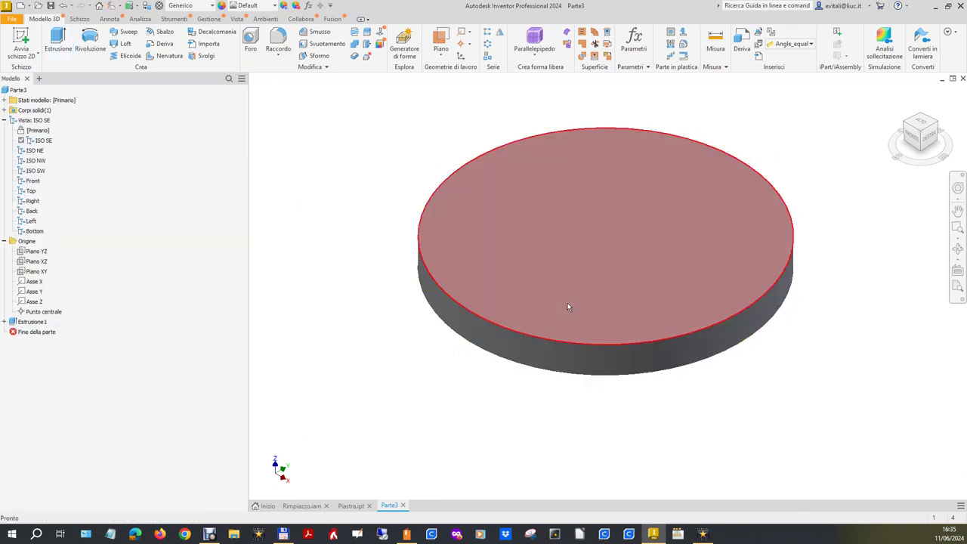
click(304, 510)
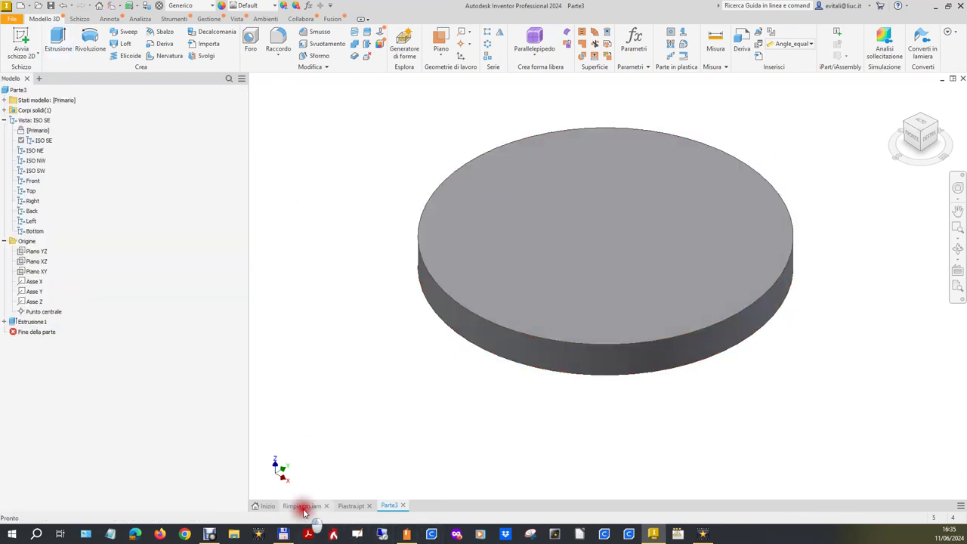
- Review the pin sketch under Piastra.ipt's Estrusione2, then return to Parte3
click(359, 512)
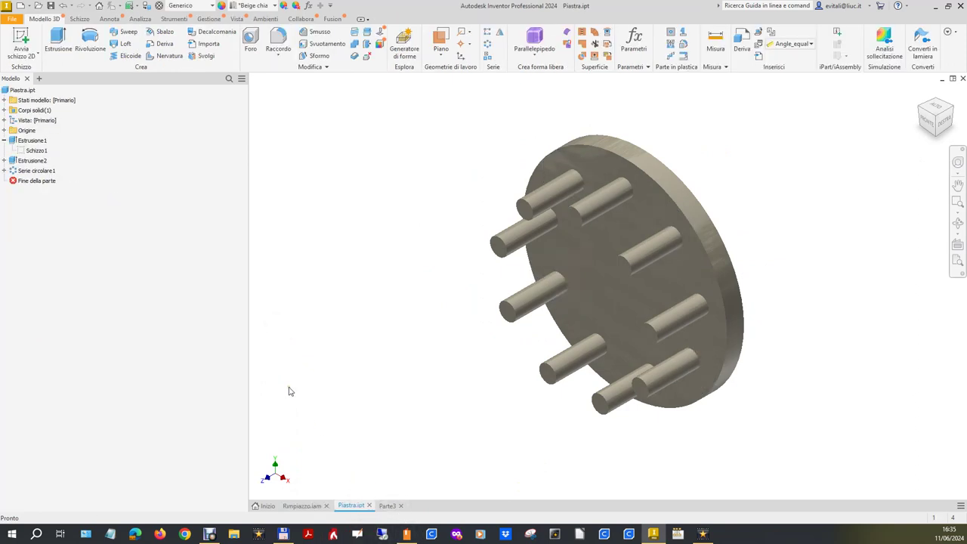
click(3, 160)
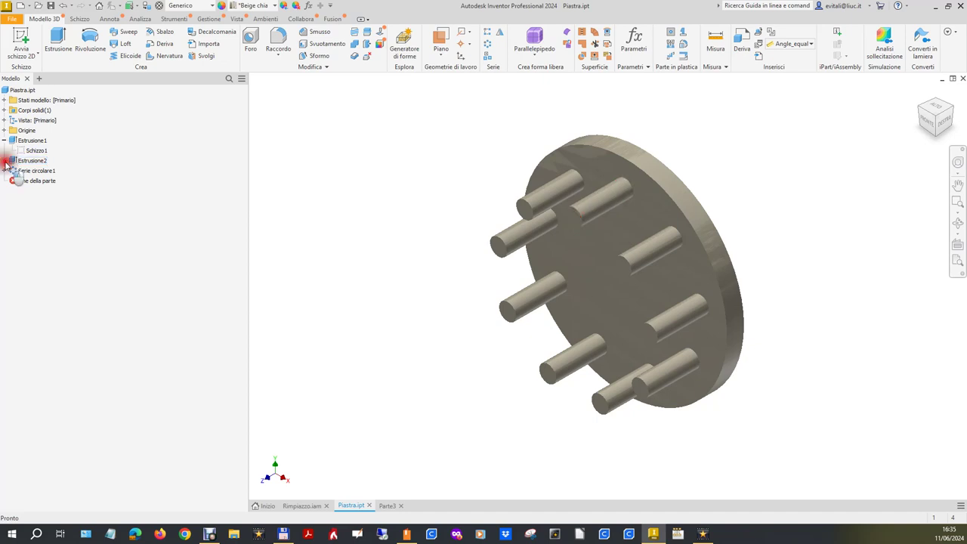
double_click(40, 171)
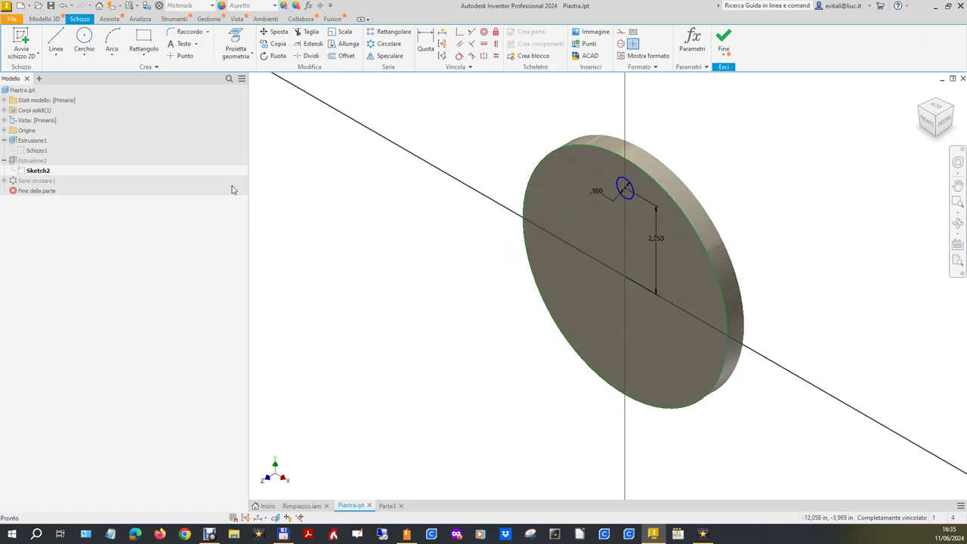
right_click(34, 161)
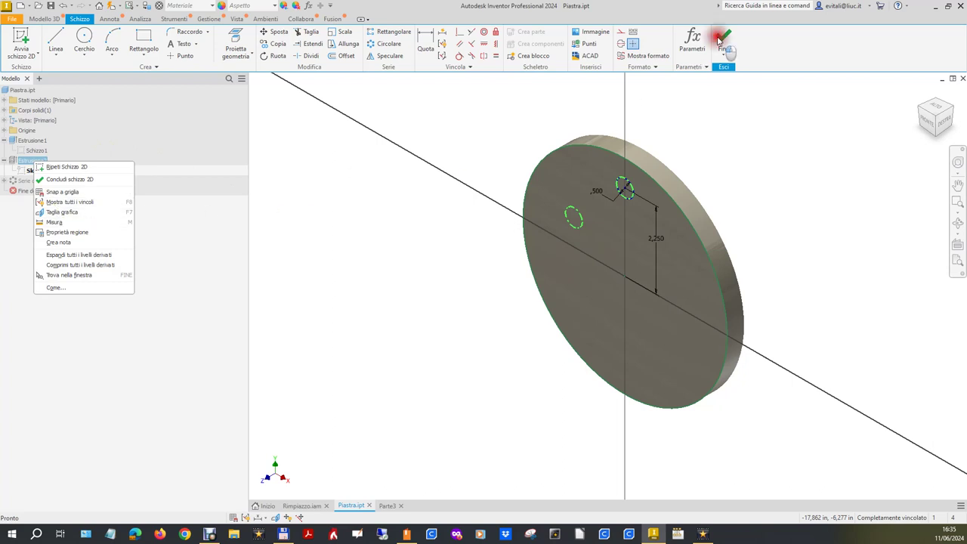
click(719, 39)
click(720, 40)
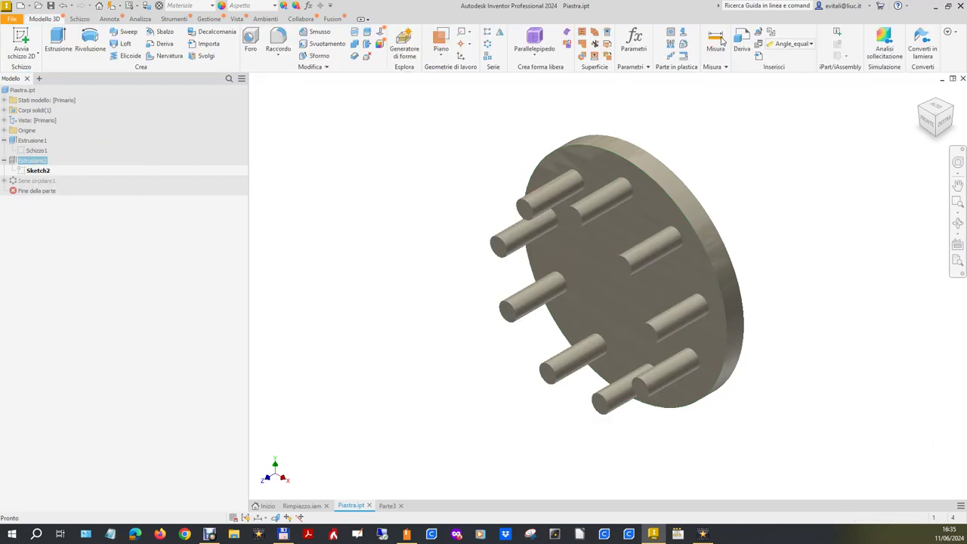
click(385, 504)
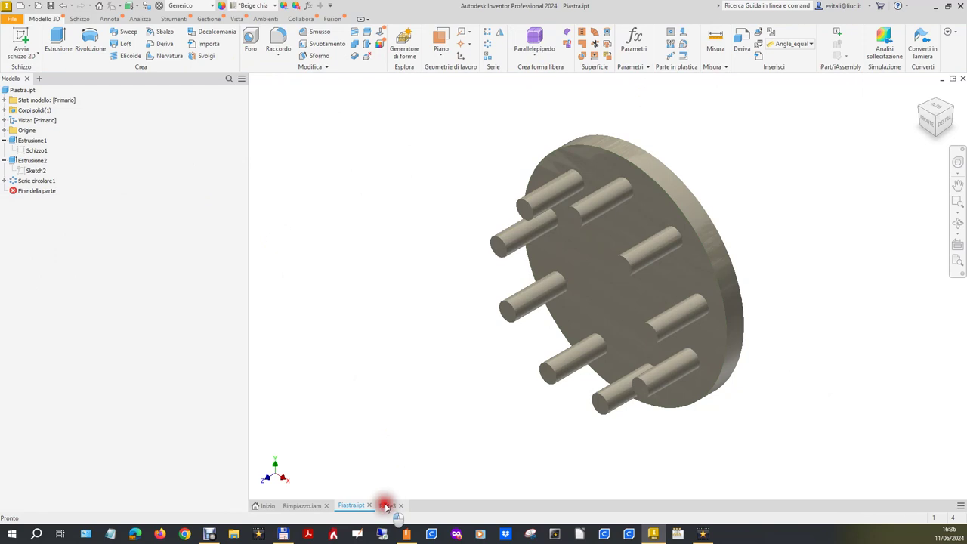
click(19, 39)
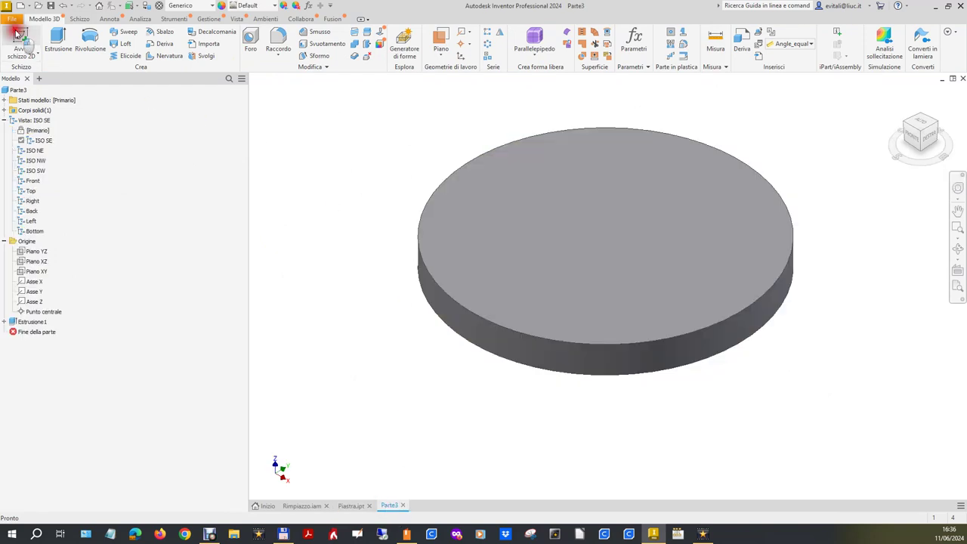
- On the disc's top face, draw a circle and dimension its diameter to 15
click(617, 227)
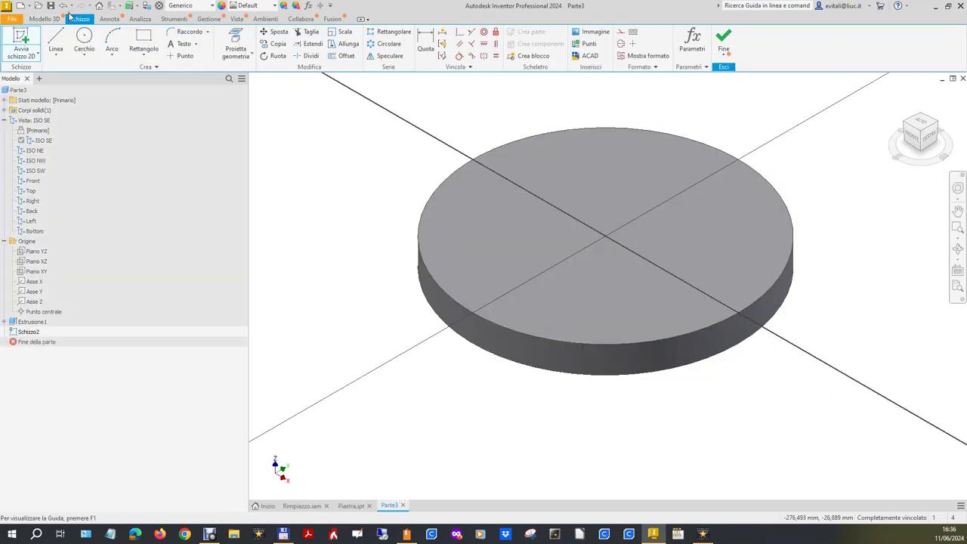
click(84, 40)
click(723, 184)
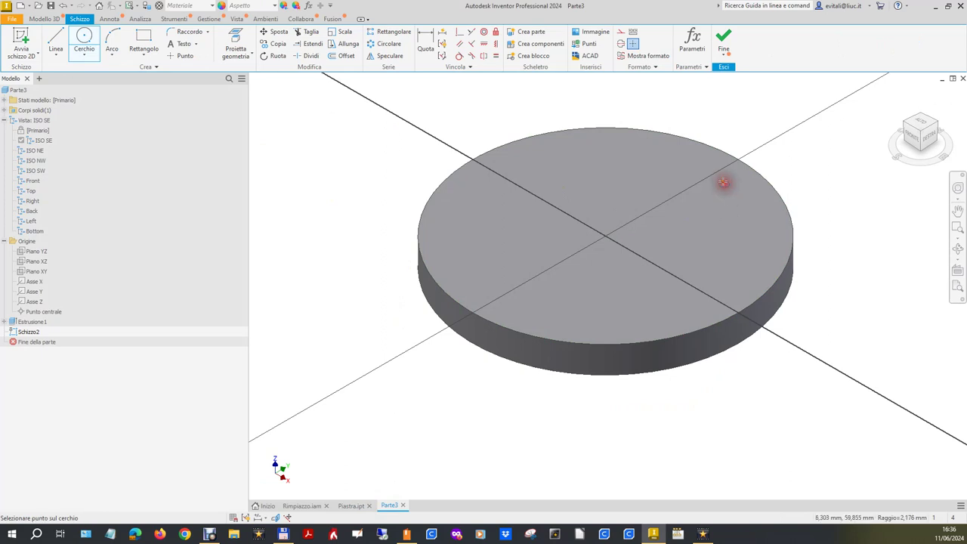
click(718, 172)
click(425, 45)
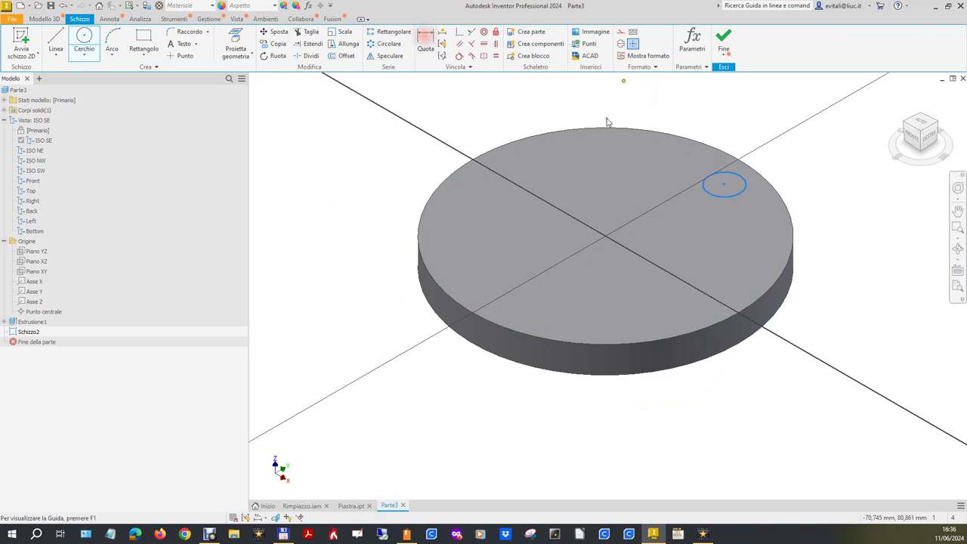
click(730, 177)
click(748, 132)
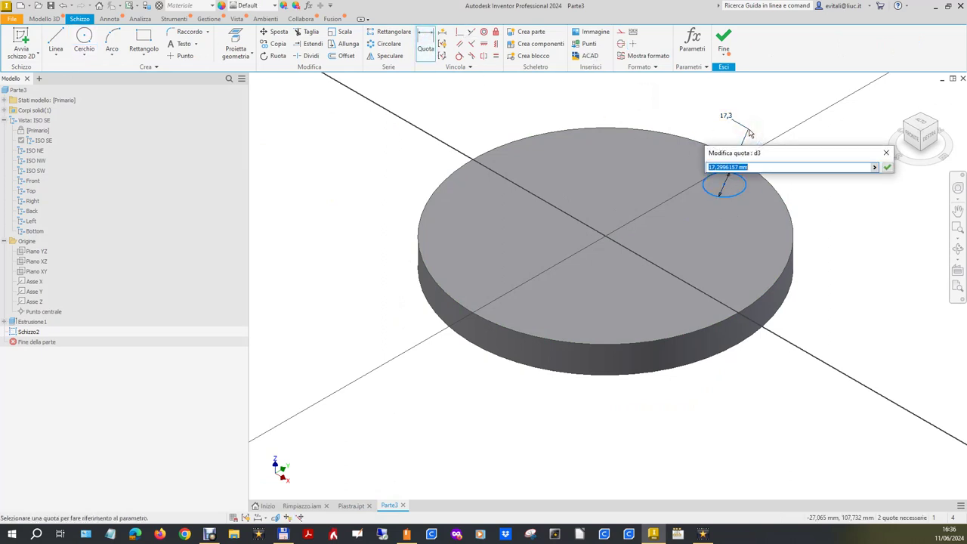
text(15)
key(Return)
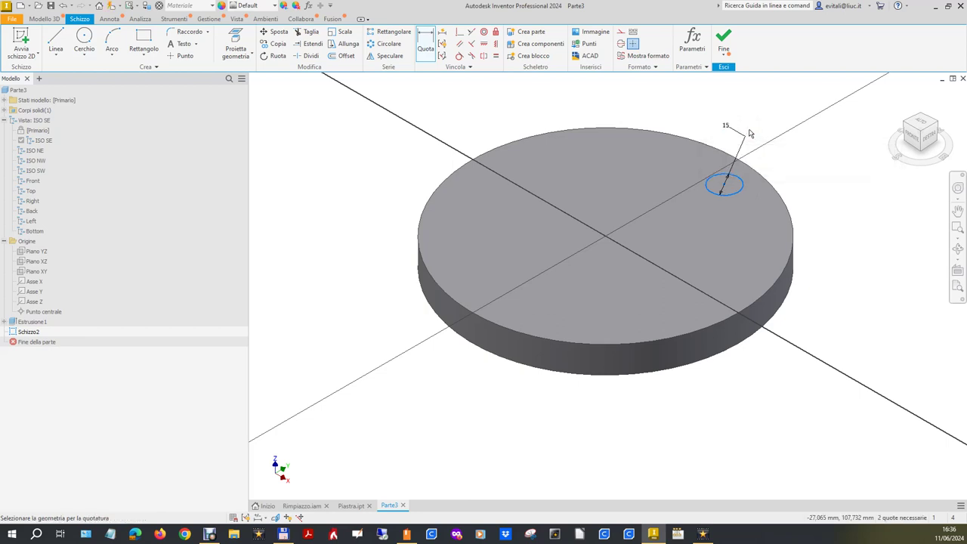
- Dimension the circle's centre 60 from the part's centre point
click(427, 46)
click(723, 195)
click(35, 311)
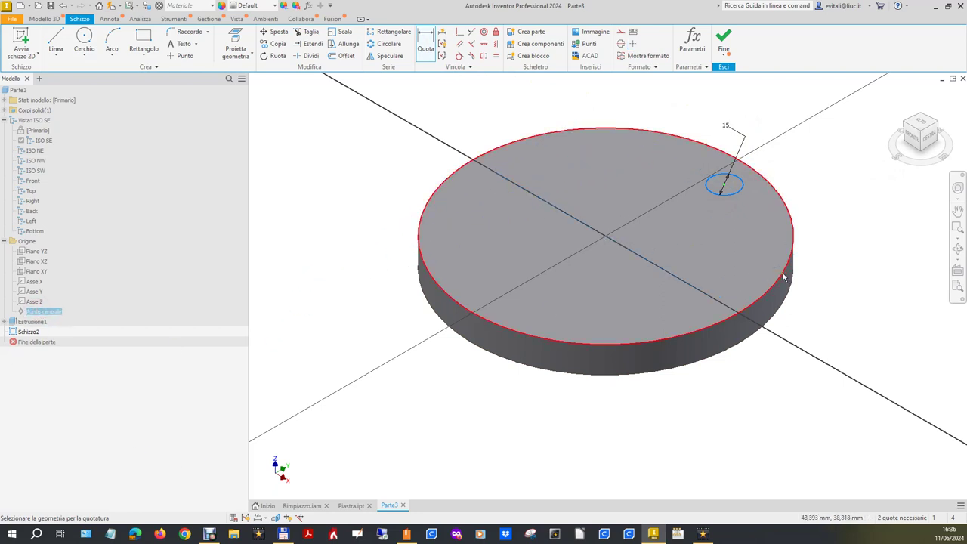
click(845, 298)
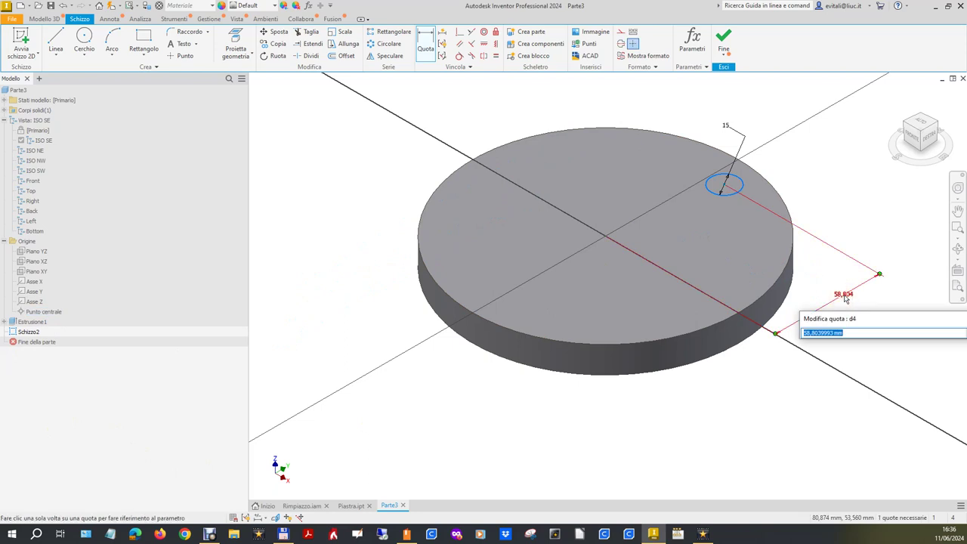
text(60)
key(Return)
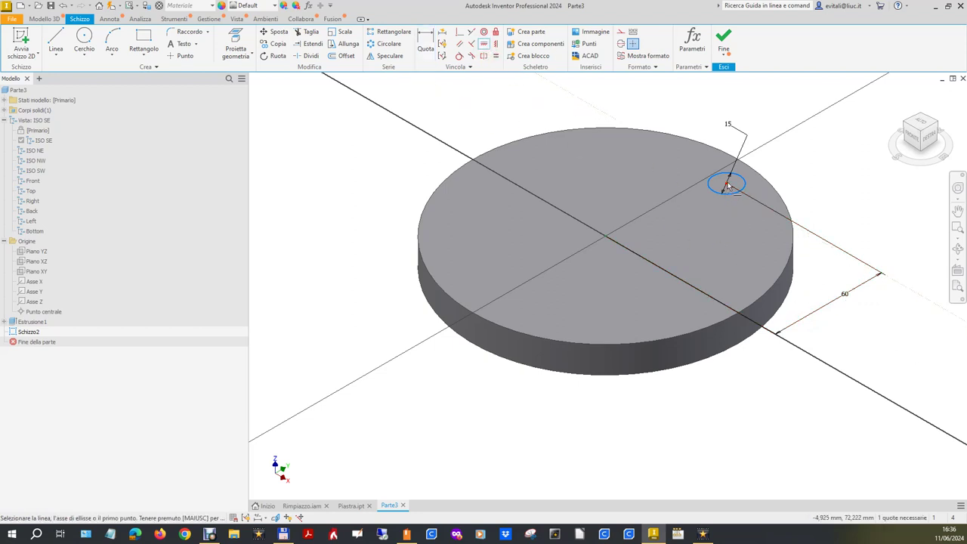
- Align the circle's centre with the part centre to fully constrain it, and finish the sketch
click(495, 43)
click(727, 183)
click(55, 309)
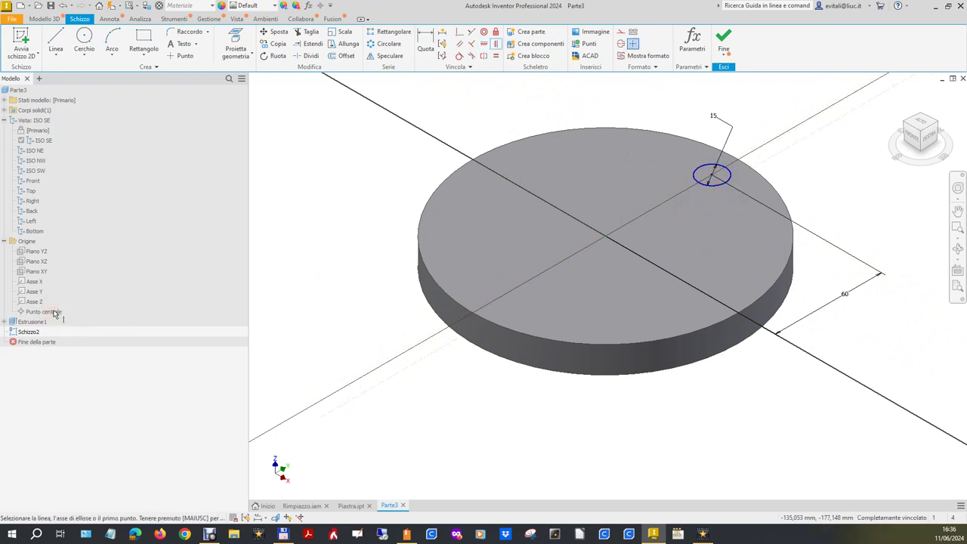
click(727, 44)
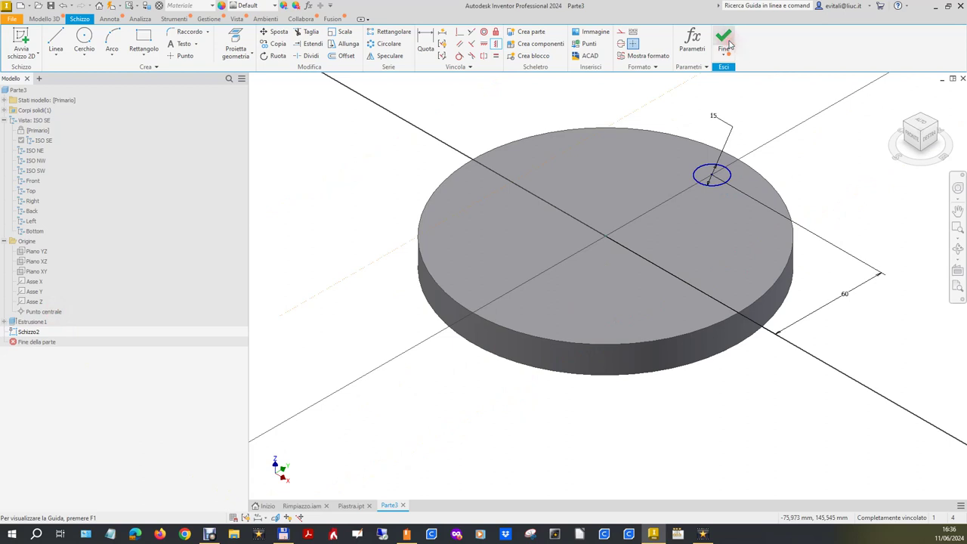
click(351, 505)
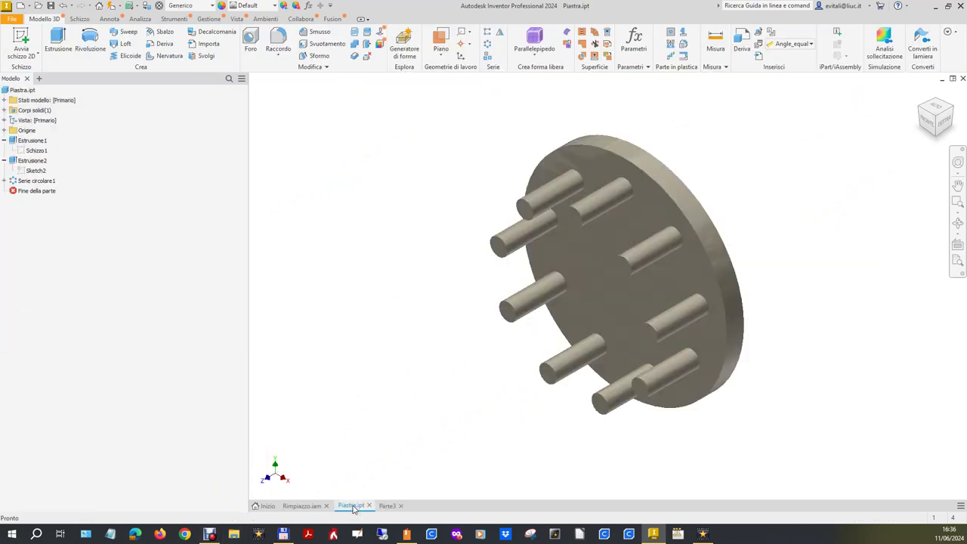
right_click(35, 161)
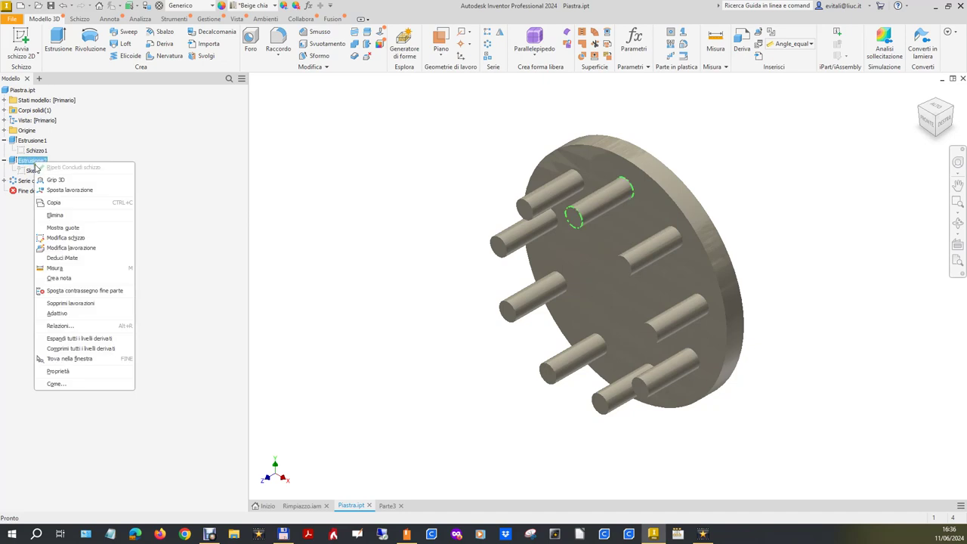
click(71, 247)
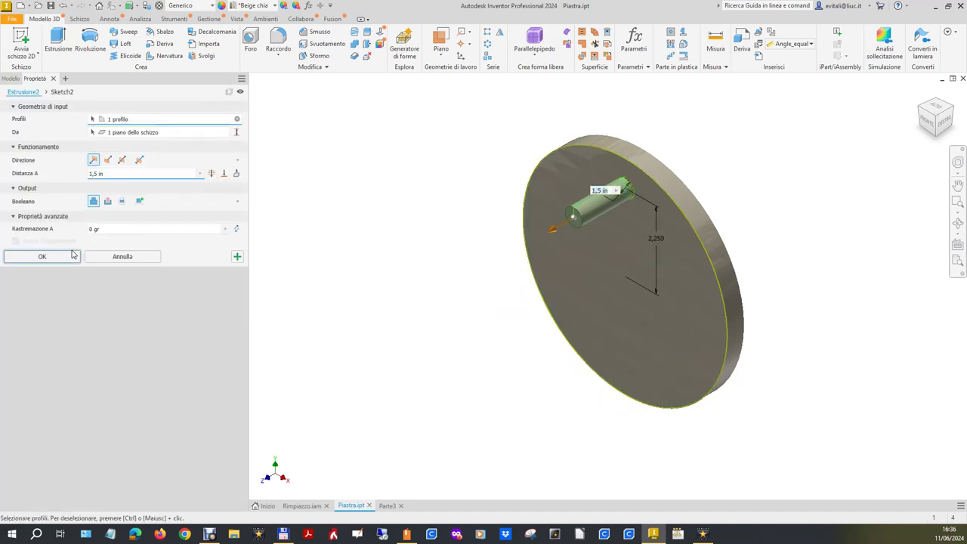
click(122, 256)
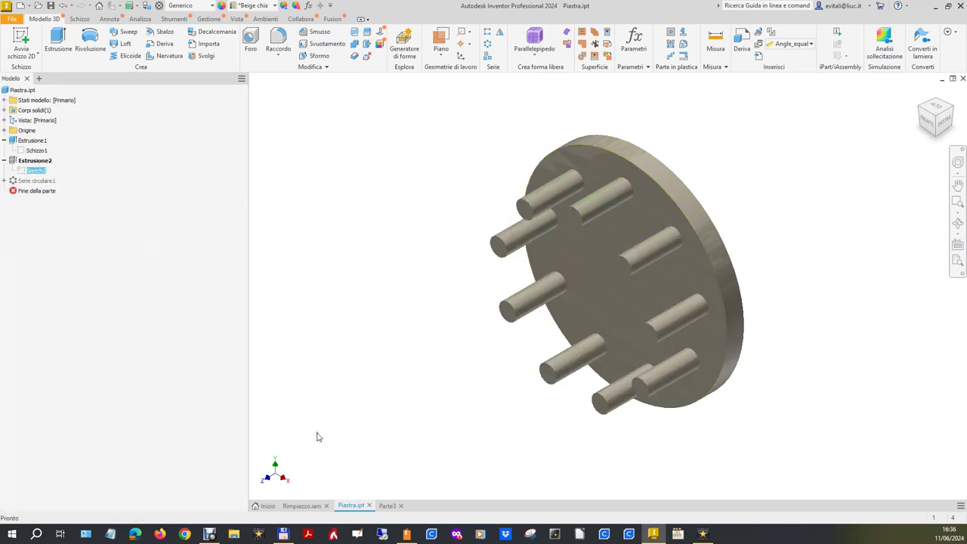
click(393, 506)
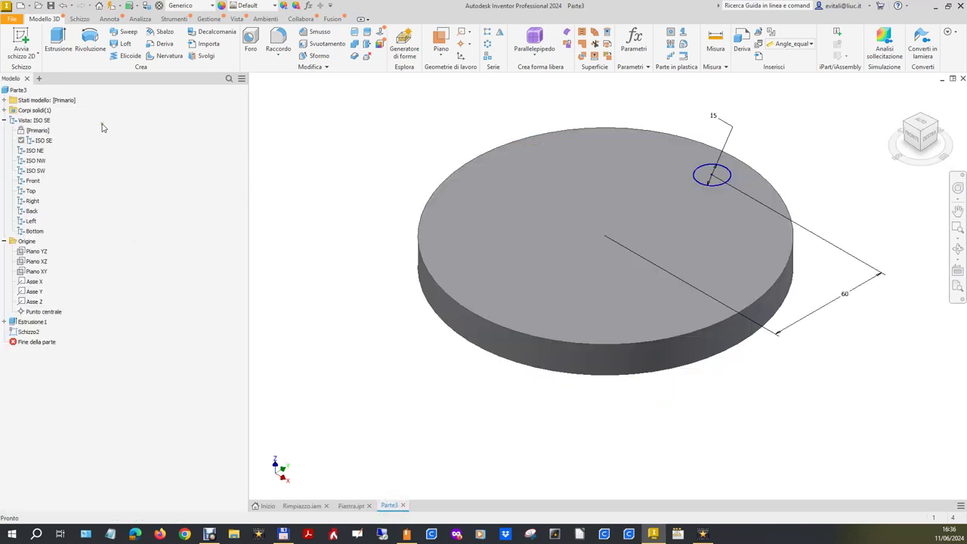
- Extrude the 15-diameter circle 40 mm into a pin on the disc
click(58, 41)
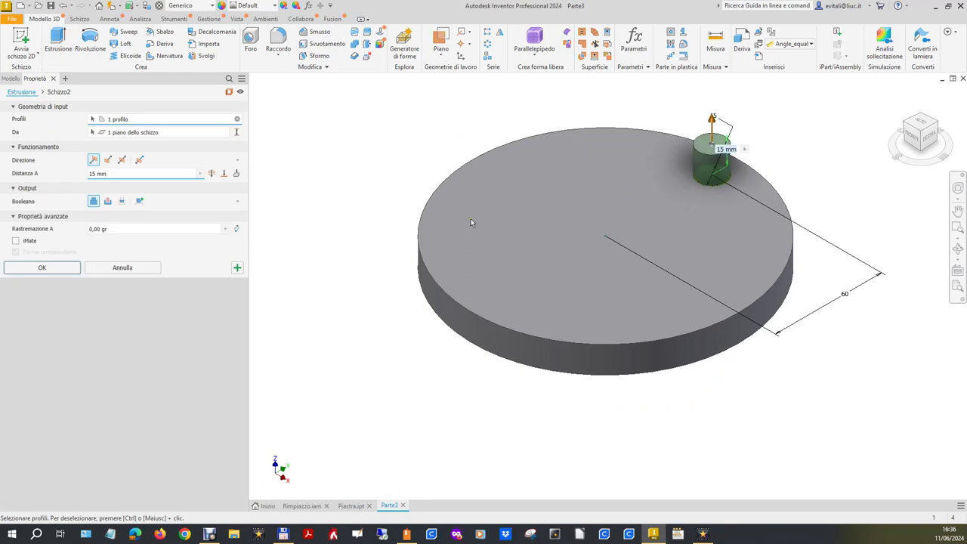
click(112, 175)
text(40)
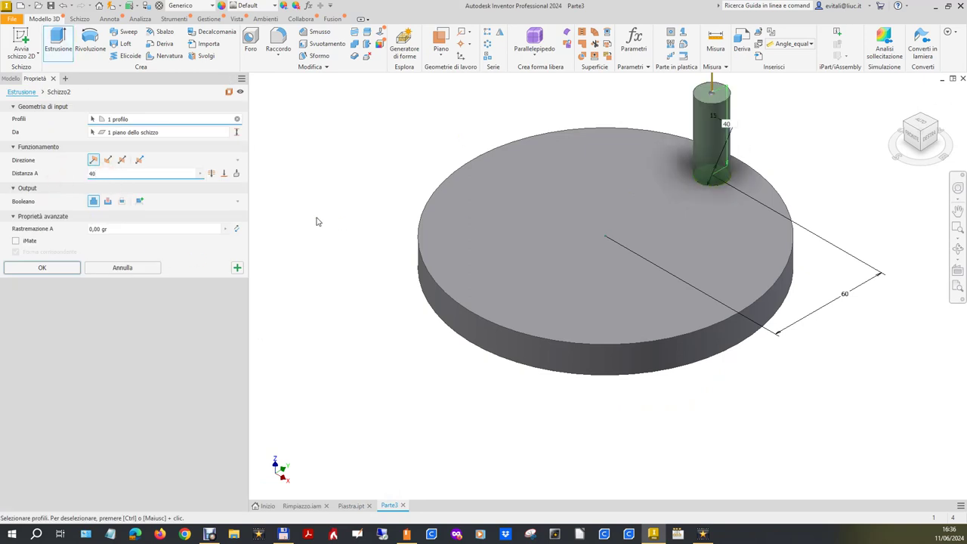
click(42, 268)
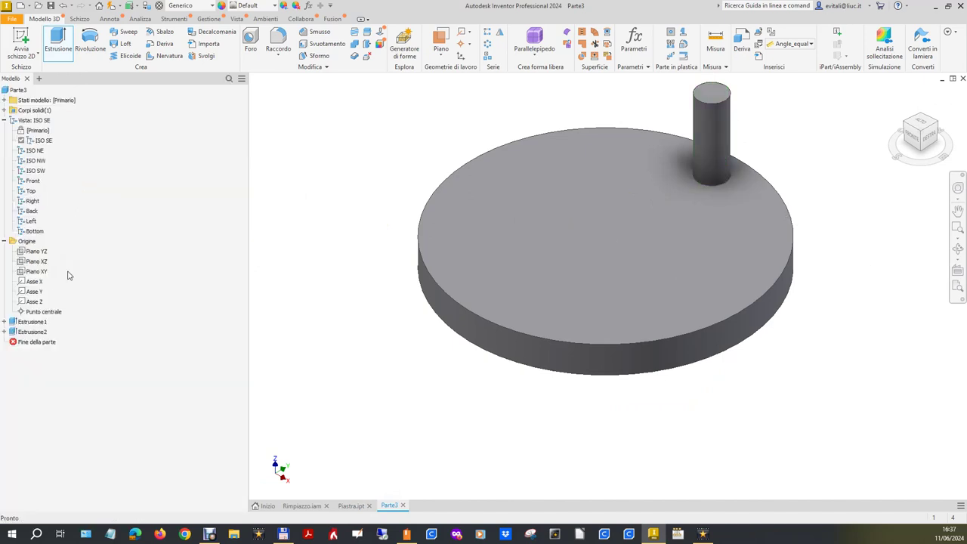
click(350, 506)
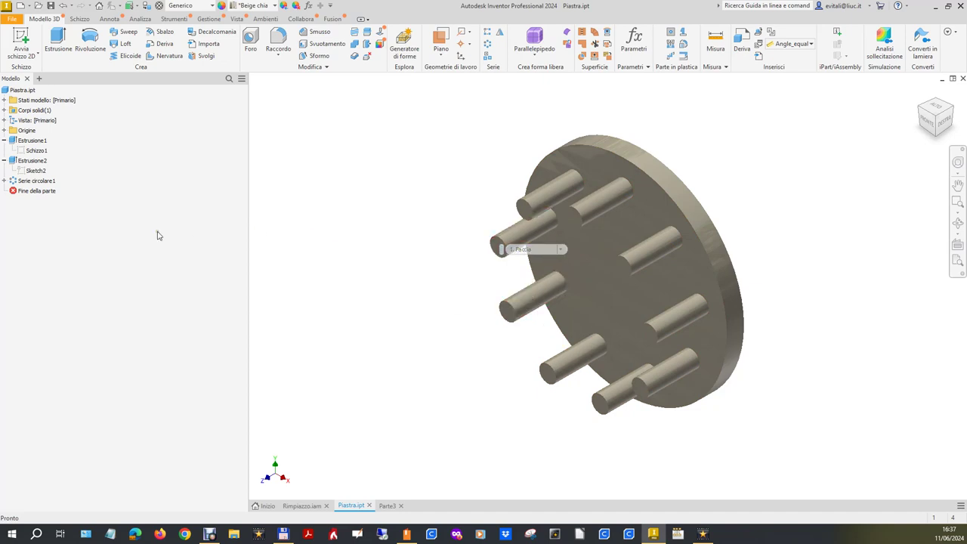
- Inspect the pins' circular pattern settings in Piastra.ipt without changing them
right_click(47, 182)
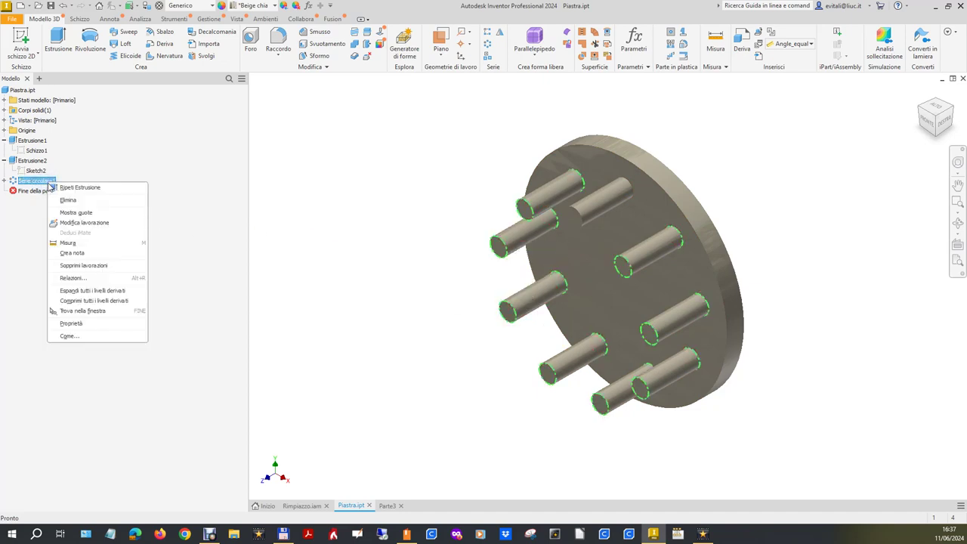
click(76, 222)
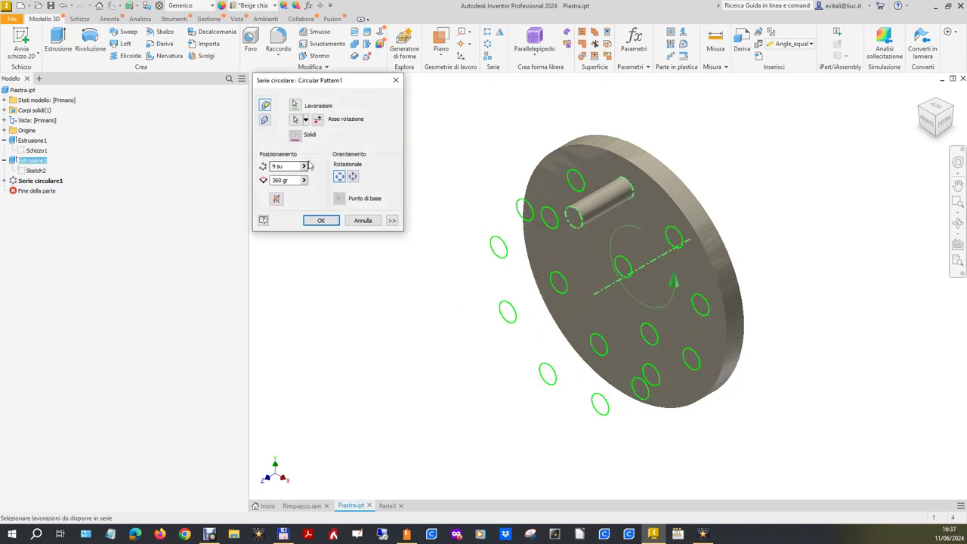
click(369, 223)
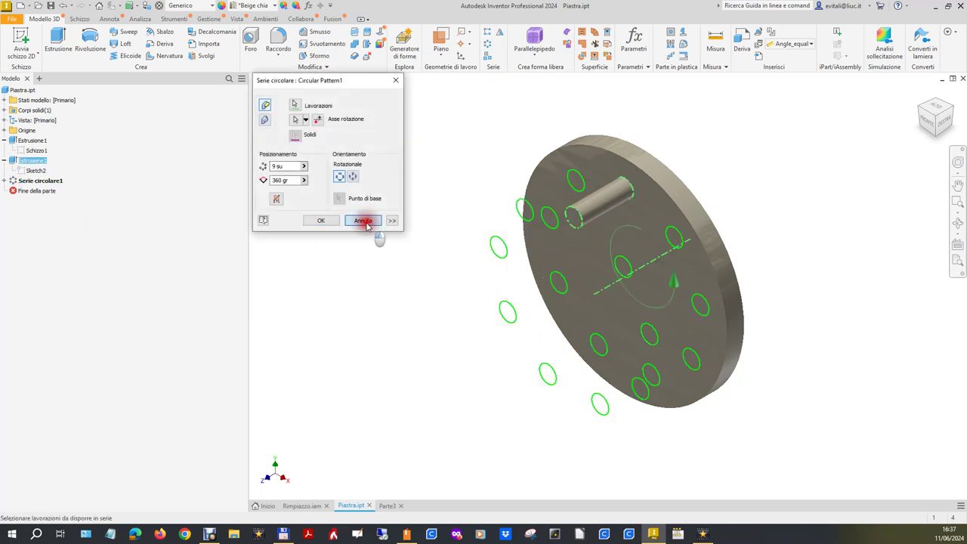
- In Parte3, circularly pattern the pin around the Z axis into nine instances over 360 gr
click(386, 506)
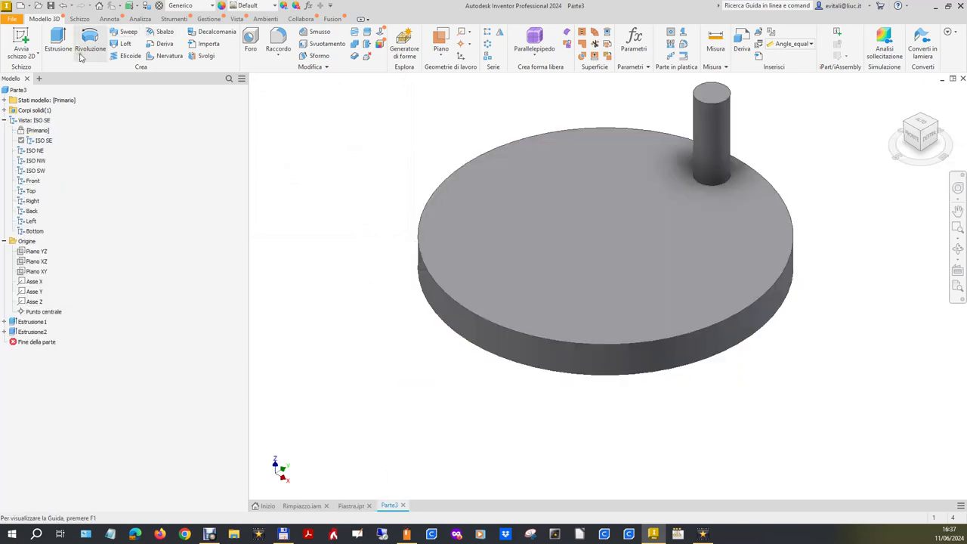
click(487, 46)
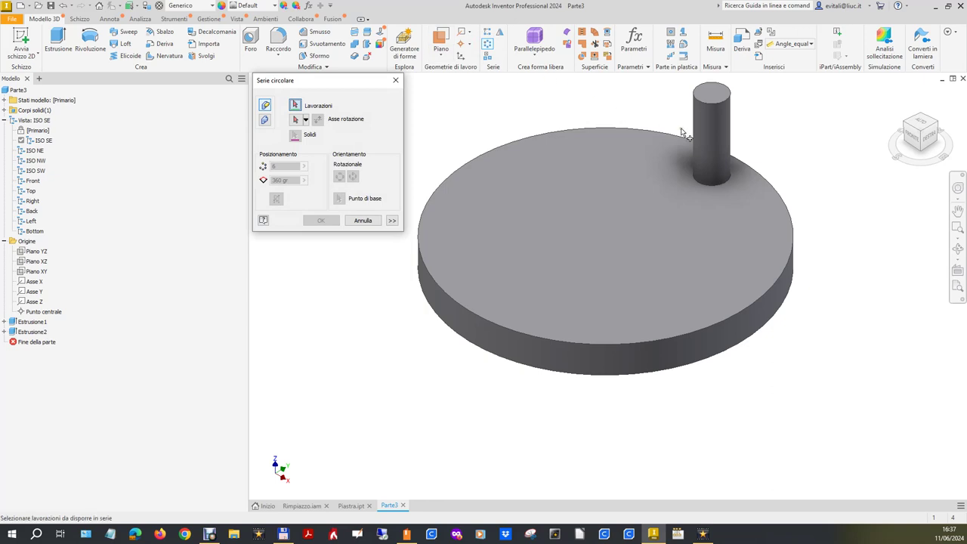
click(716, 144)
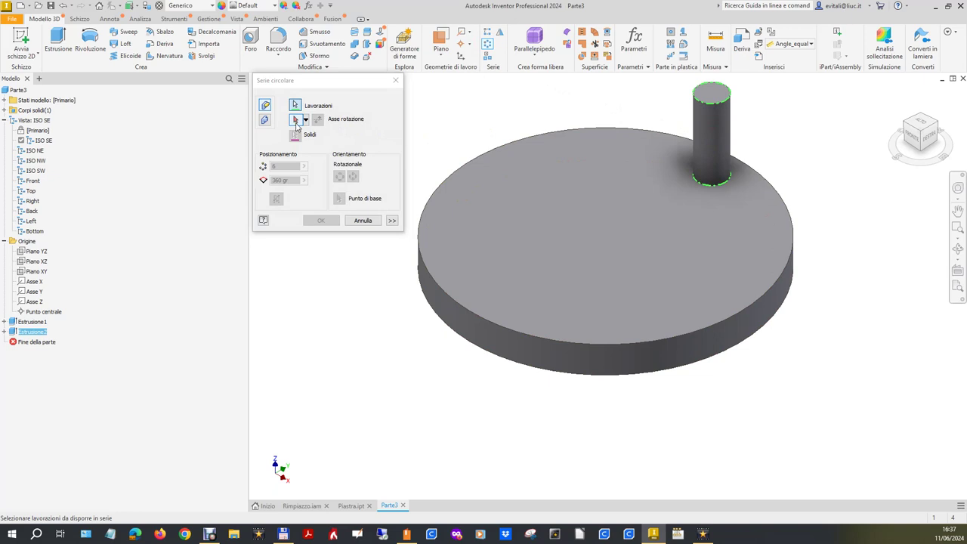
click(299, 123)
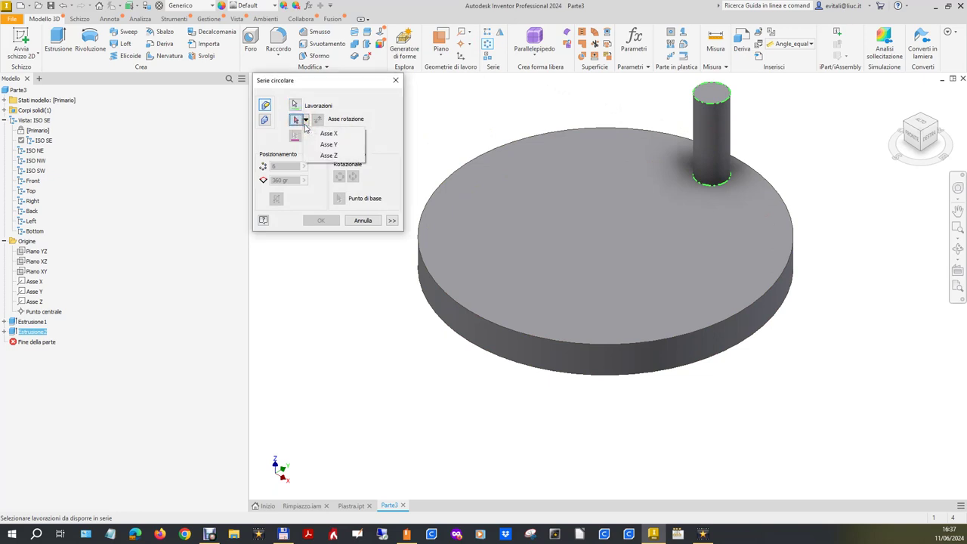
click(326, 157)
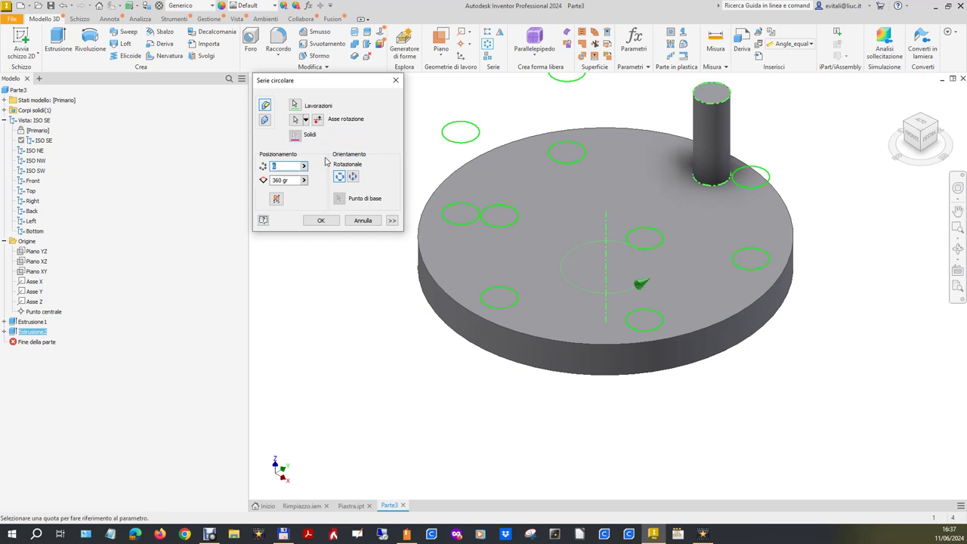
click(244, 162)
text(8)
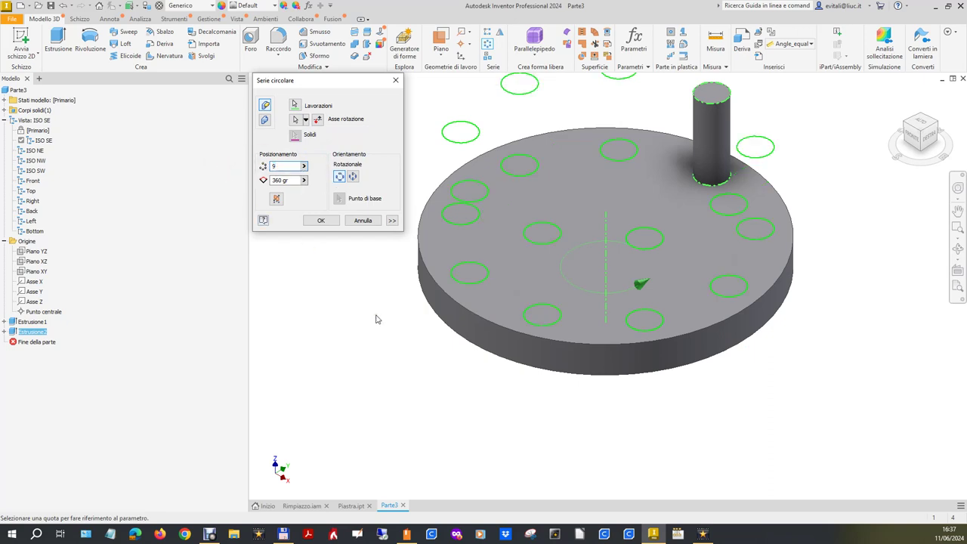
click(313, 225)
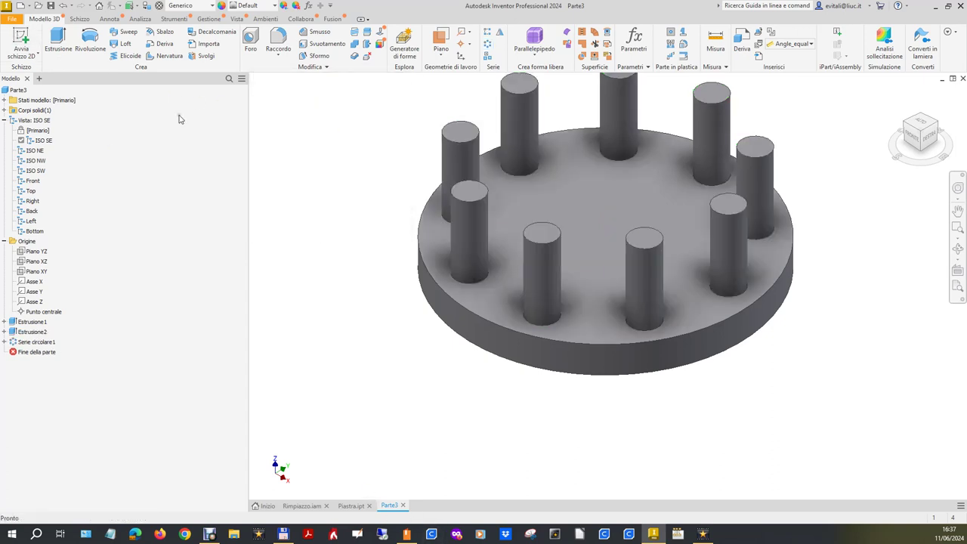
click(12, 18)
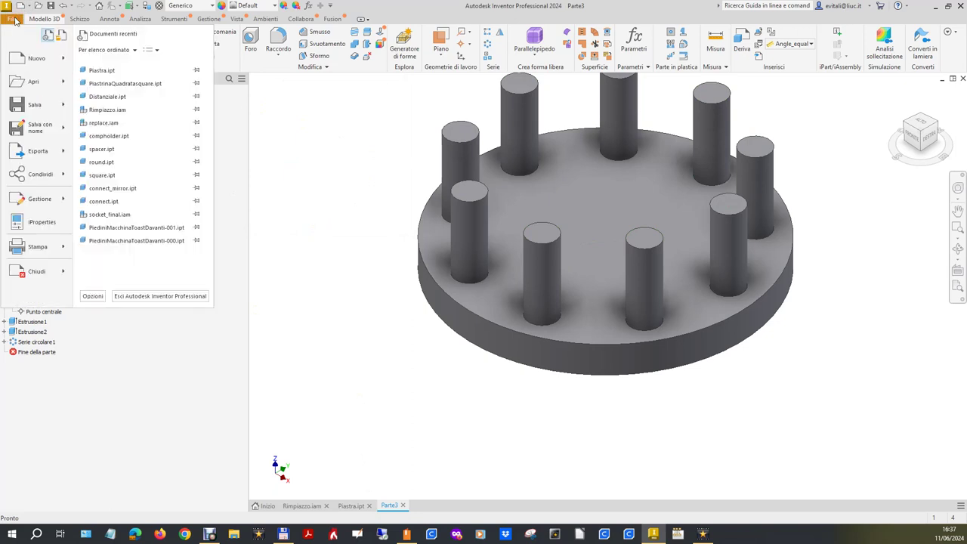
- Save the pin plate part as PiastraFilmato-000.ipt
click(25, 134)
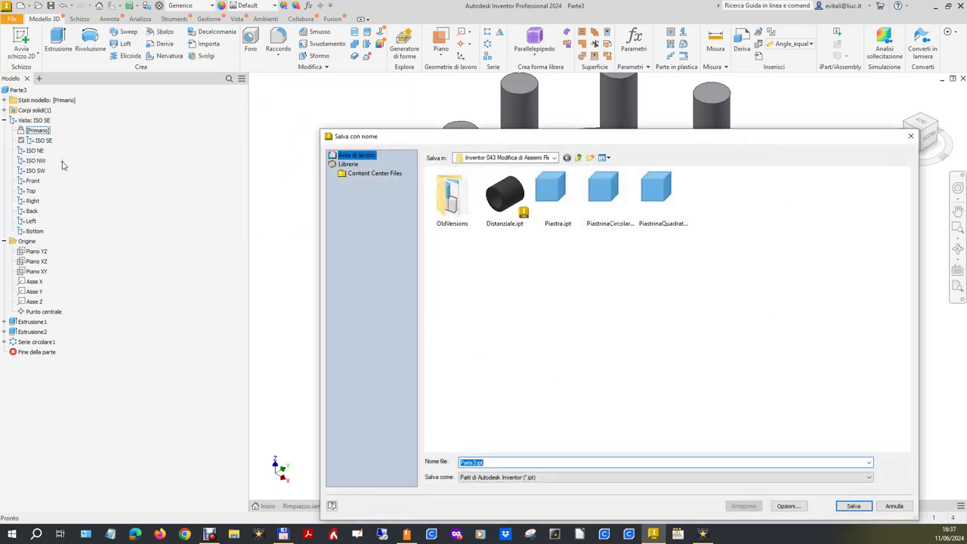
click(562, 200)
click(478, 464)
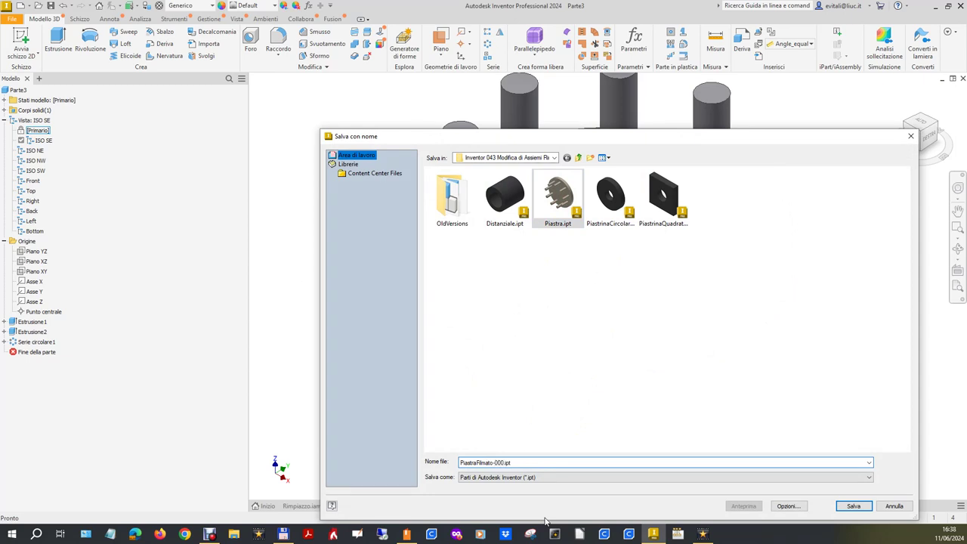
key(Return)
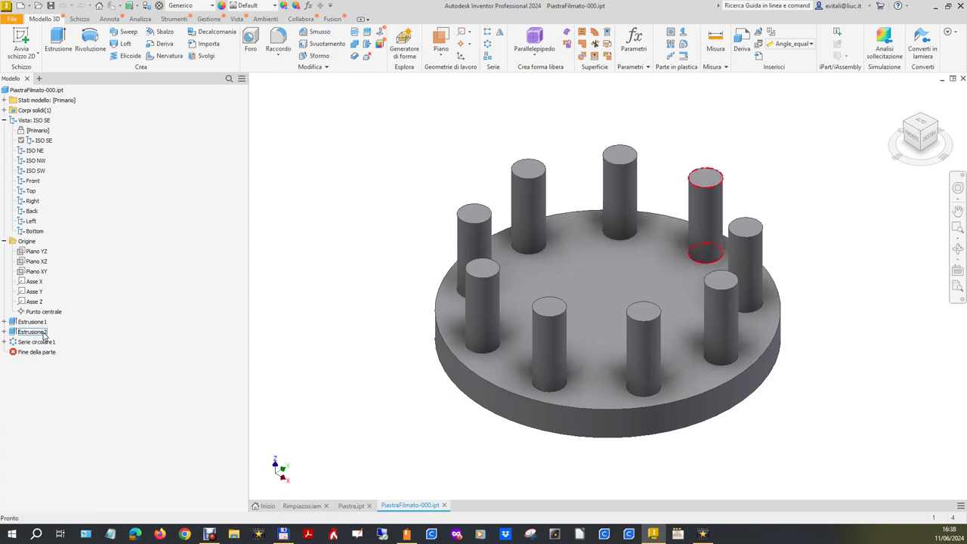
click(4, 331)
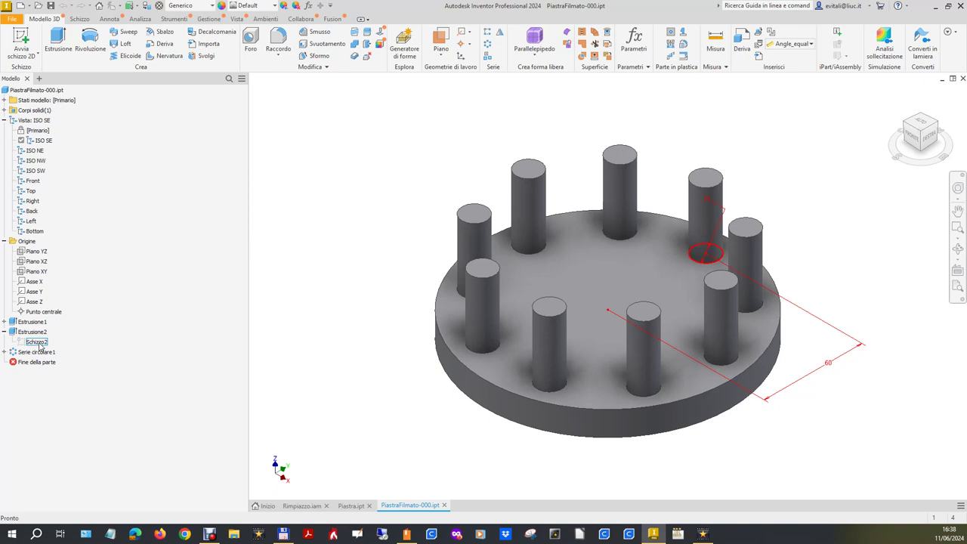
click(262, 505)
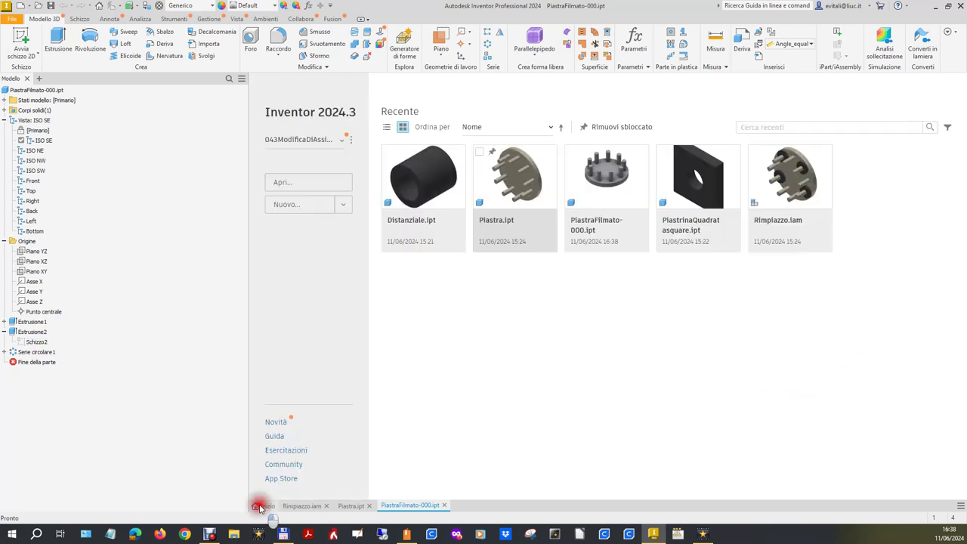
- Create a new blank part and start a sketch on Piano XY
click(48, 205)
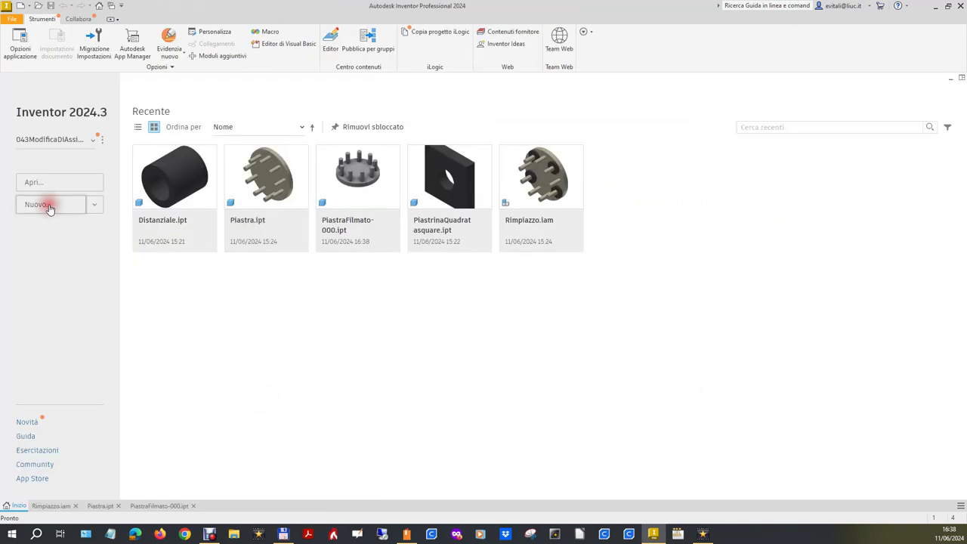
double_click(504, 188)
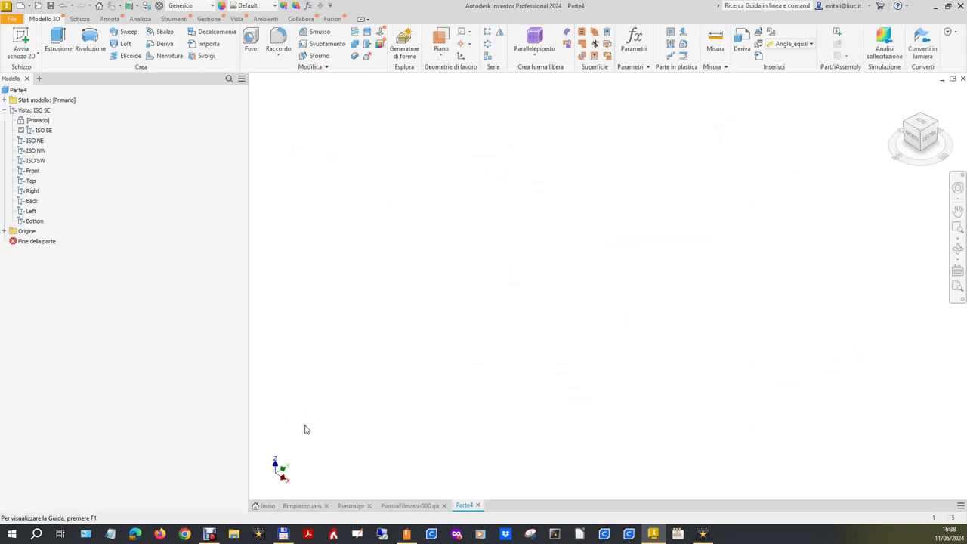
click(4, 231)
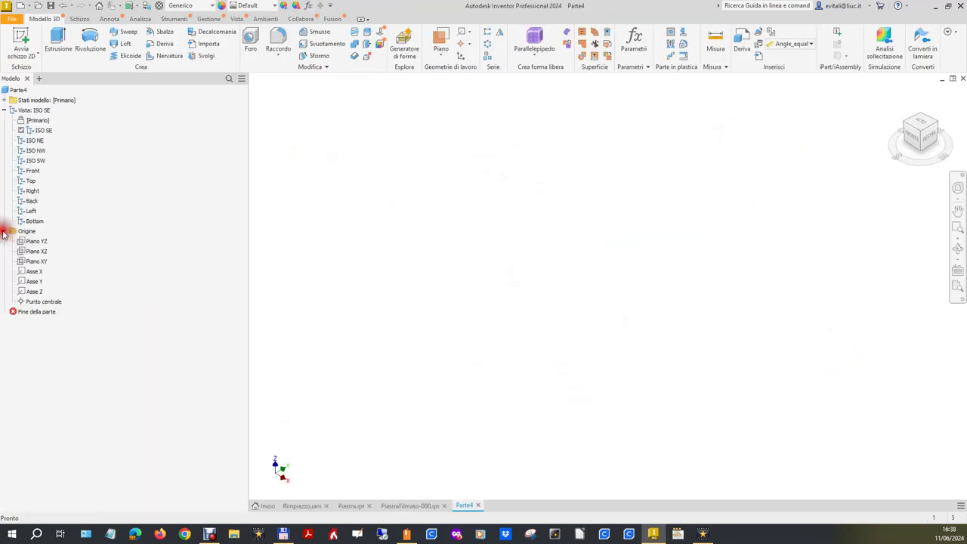
click(43, 262)
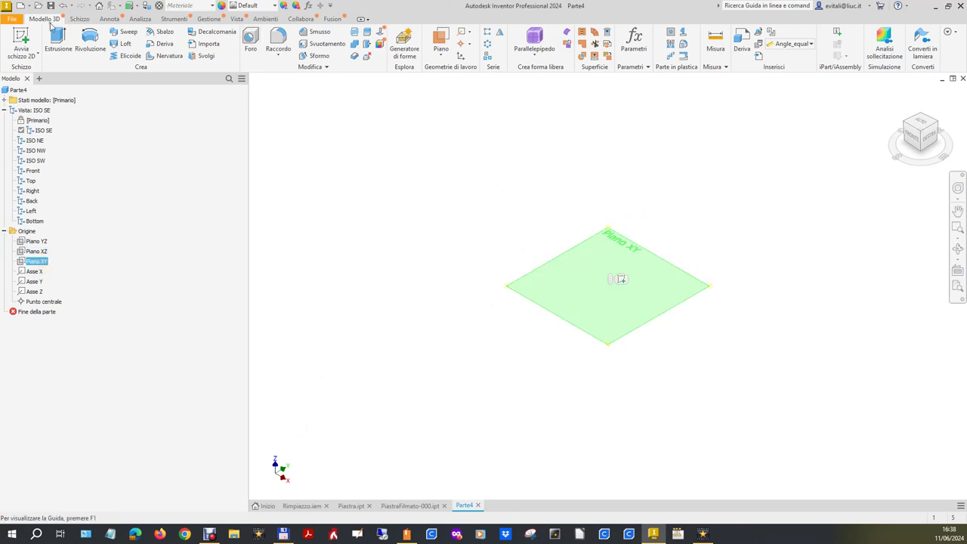
click(621, 280)
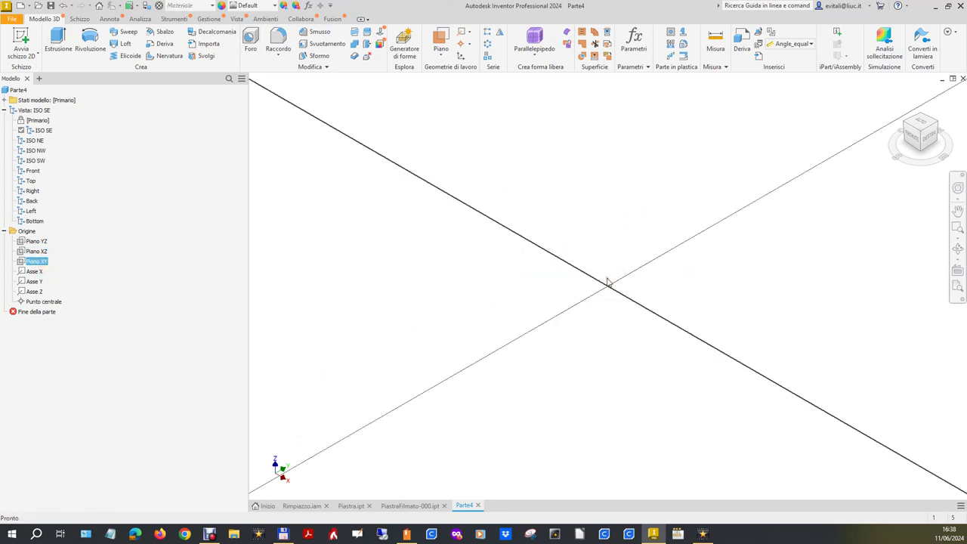
- Draw two circles and dimension the inner one to a 15 diameter
click(84, 35)
click(608, 304)
click(618, 262)
click(611, 334)
click(617, 237)
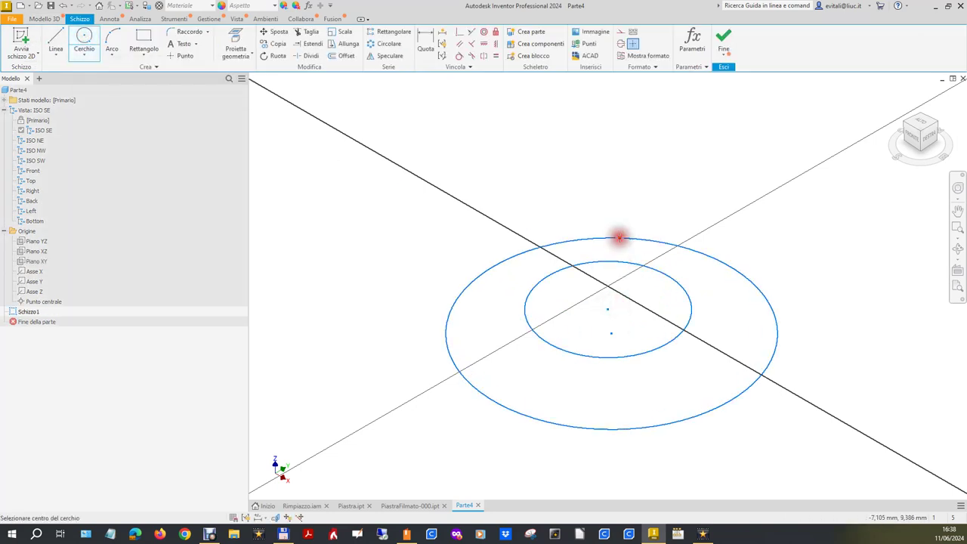
click(422, 44)
click(679, 286)
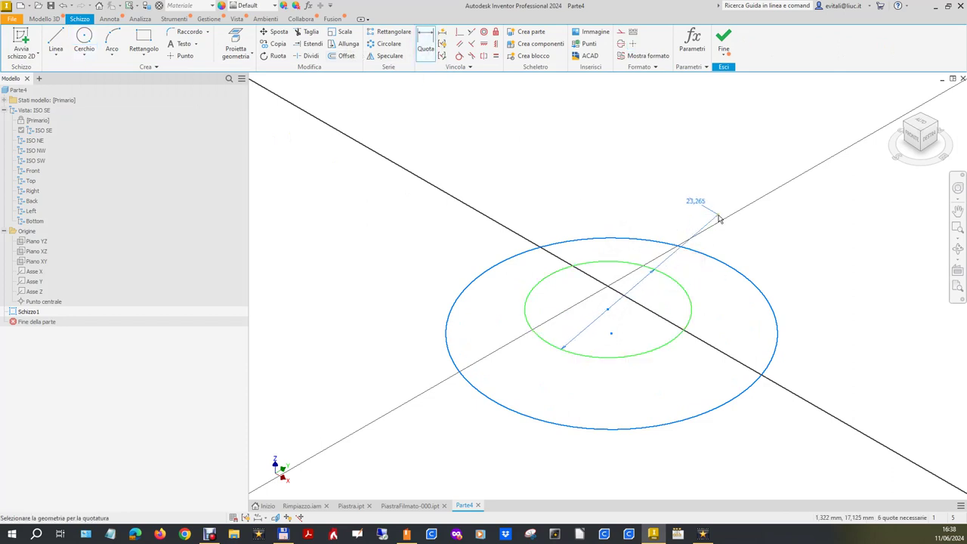
click(718, 217)
text(15)
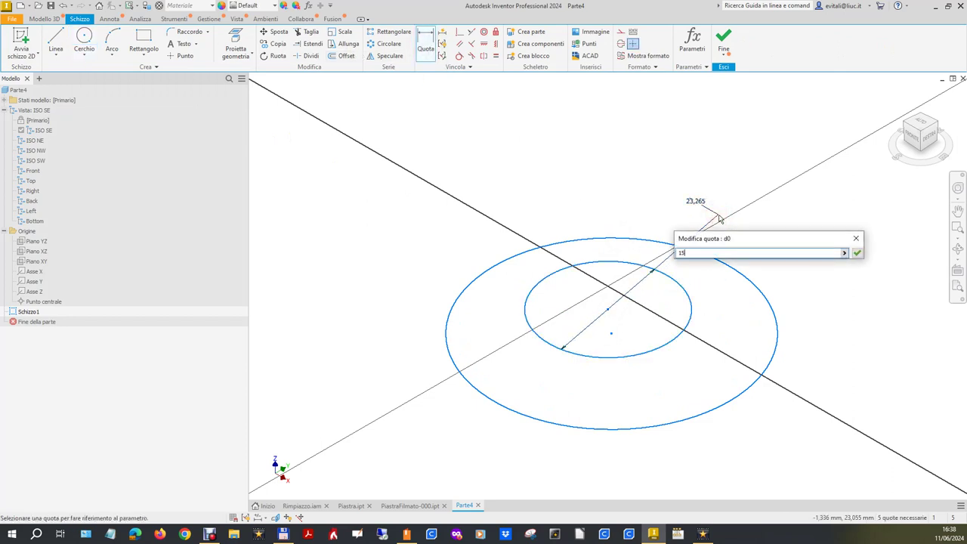
key(Return)
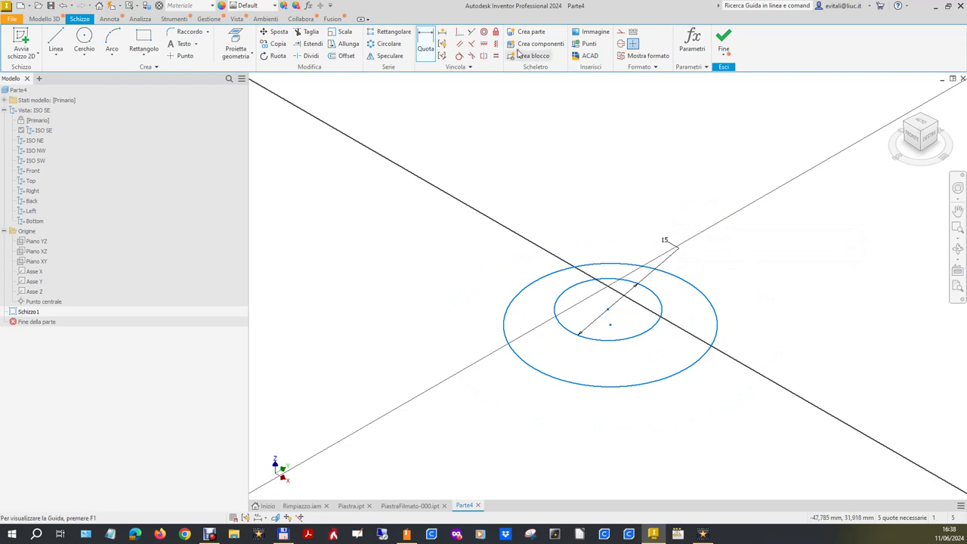
- Make the two circles concentric and place their centre on the origin point
click(480, 34)
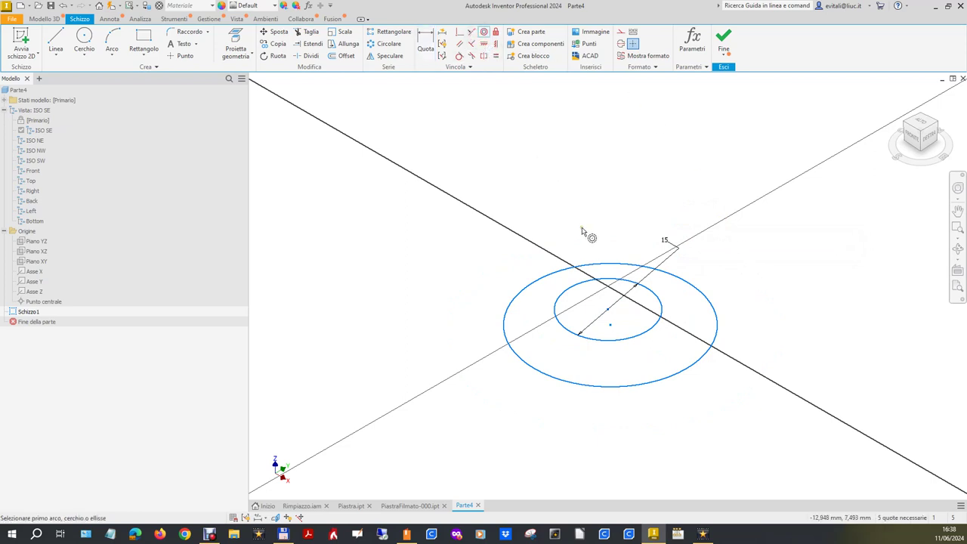
click(613, 265)
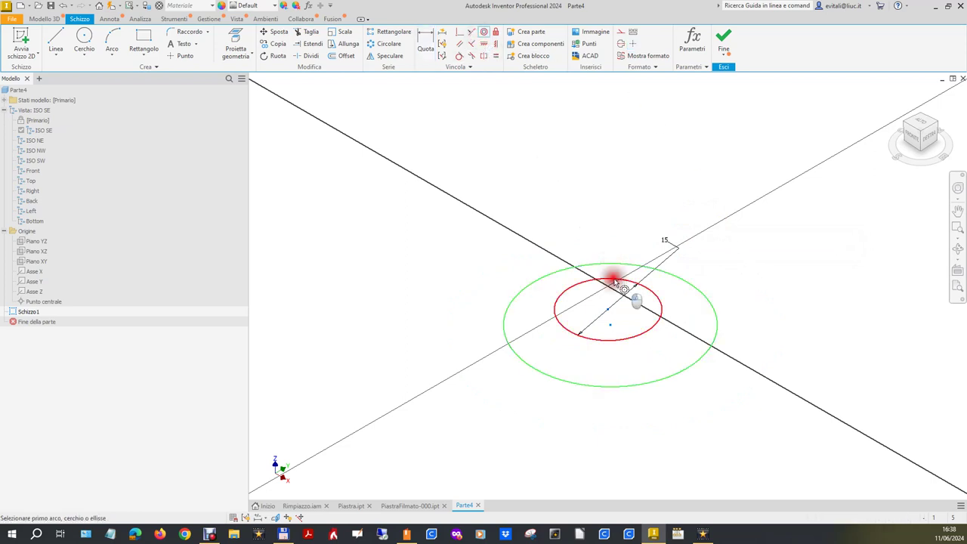
click(614, 280)
click(459, 33)
click(608, 310)
click(53, 303)
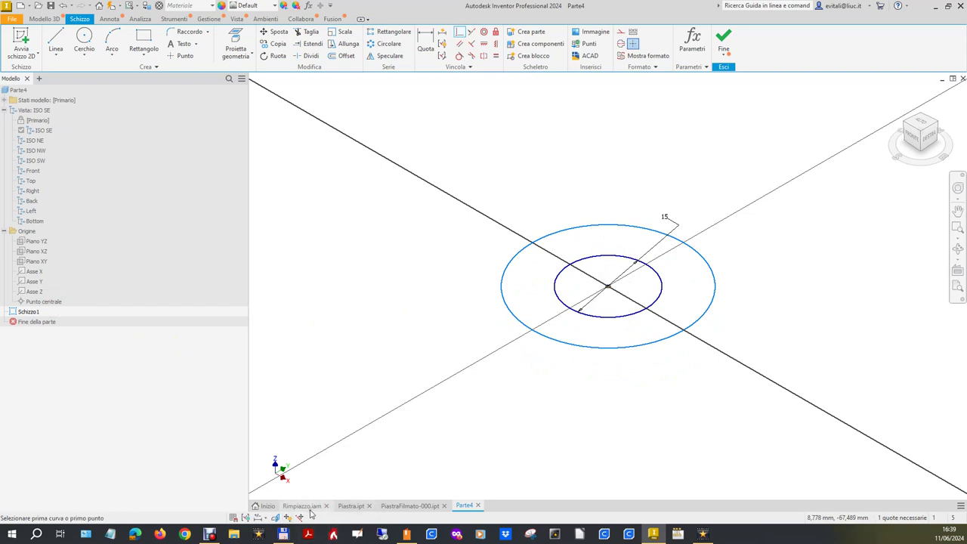
- Open PiastrinaCircolare from the Rimpiazzo assembly and inspect the sketch under Estrusione1
click(306, 506)
click(3, 166)
right_click(39, 166)
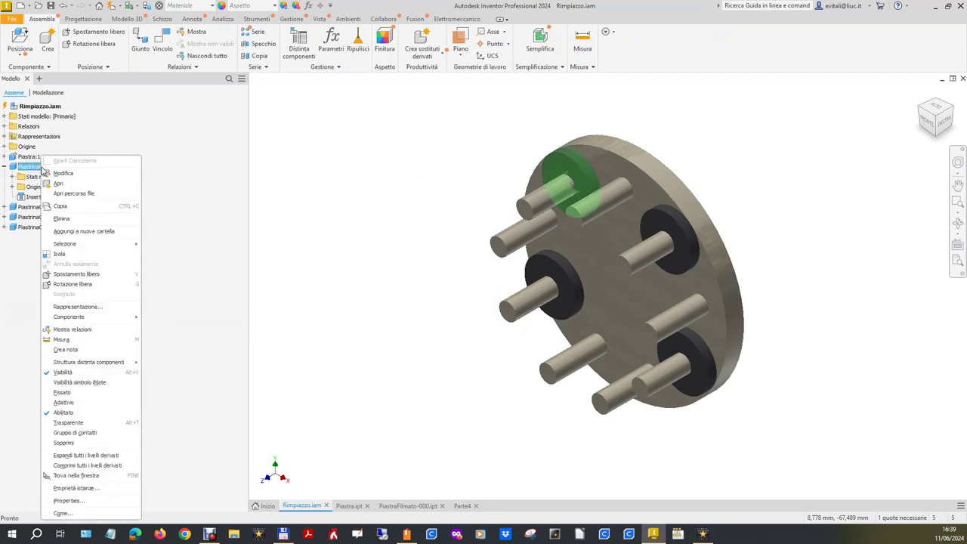
click(55, 186)
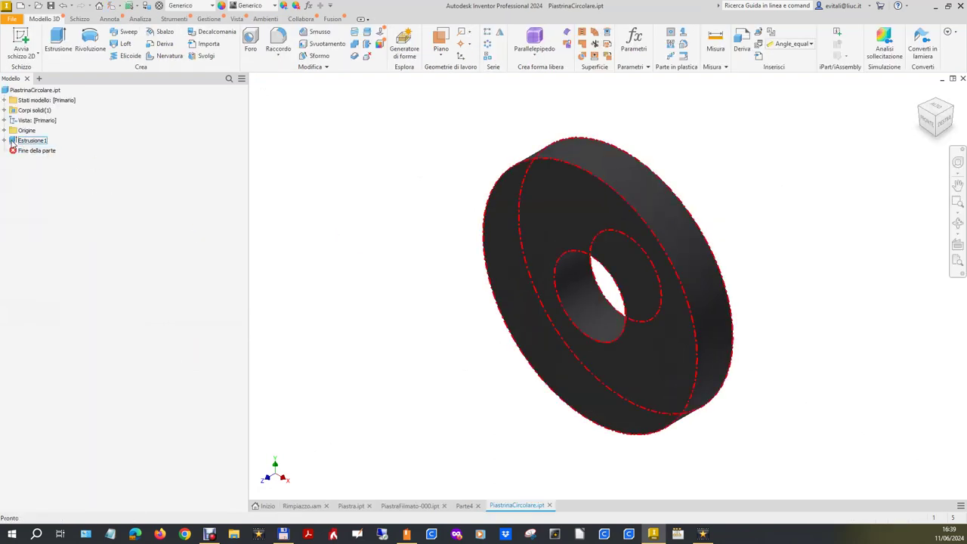
click(4, 141)
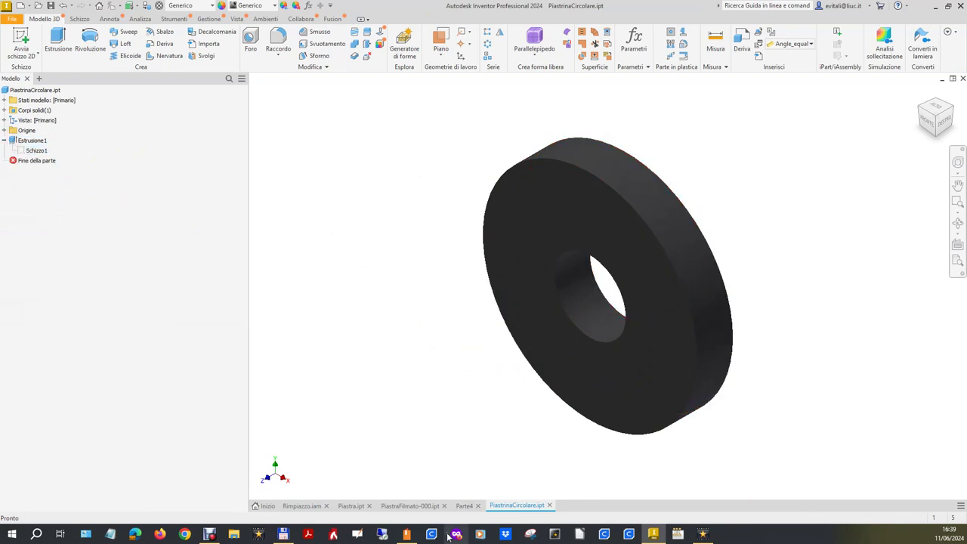
- Give Parte4's outer circle a 40 diameter dimension and finish the sketch
click(464, 505)
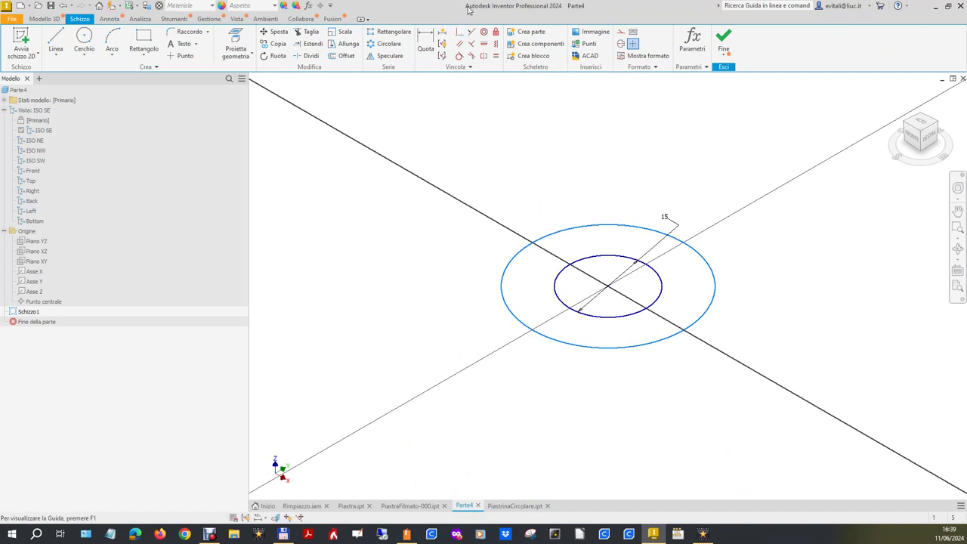
click(602, 227)
click(596, 178)
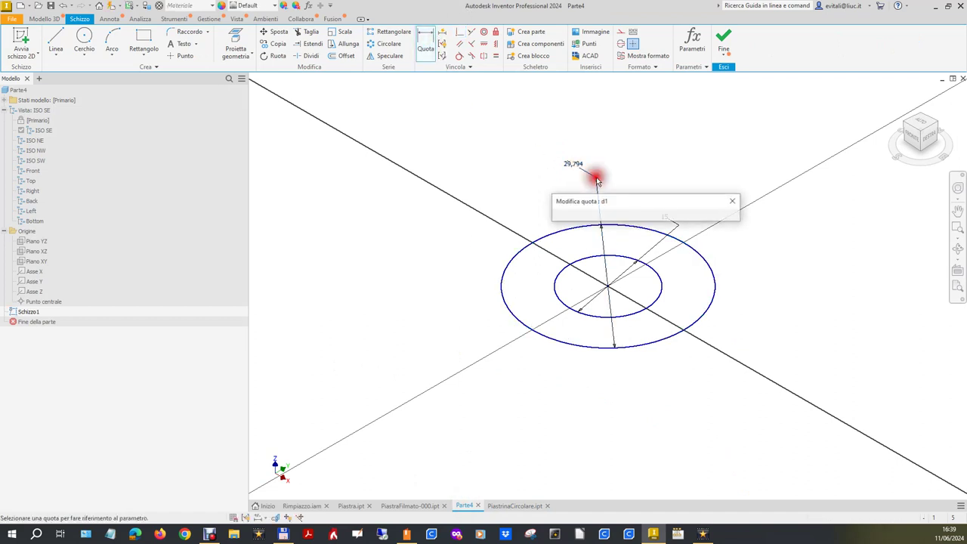
text(40)
key(Return)
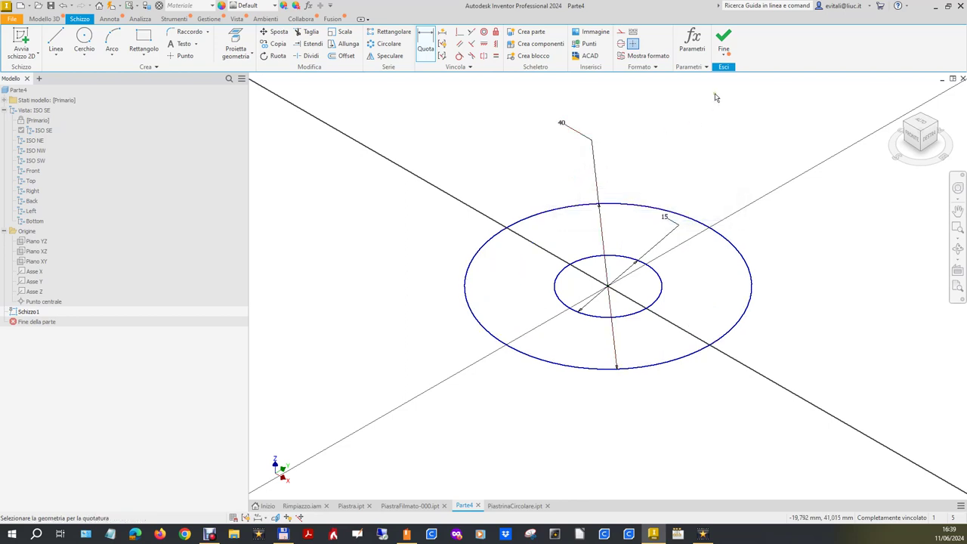
click(721, 42)
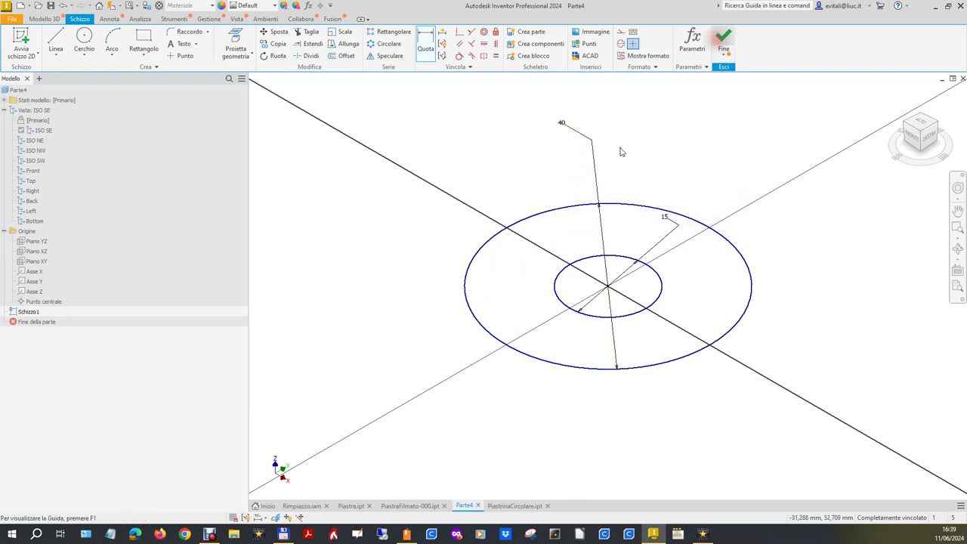
click(517, 505)
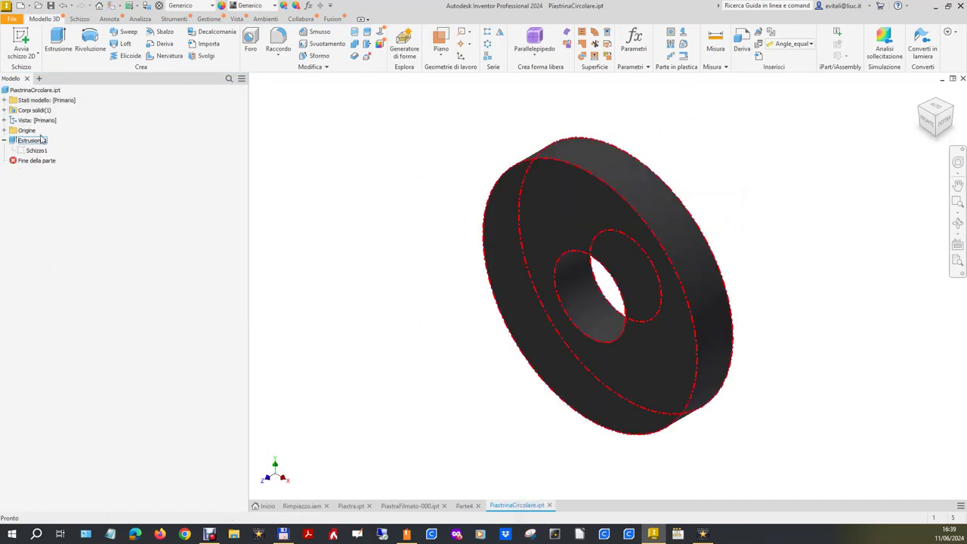
- Check PiastrinaCircolare's Estrusione1 distance, leaving it unchanged at 0,25 in
right_click(41, 140)
click(81, 223)
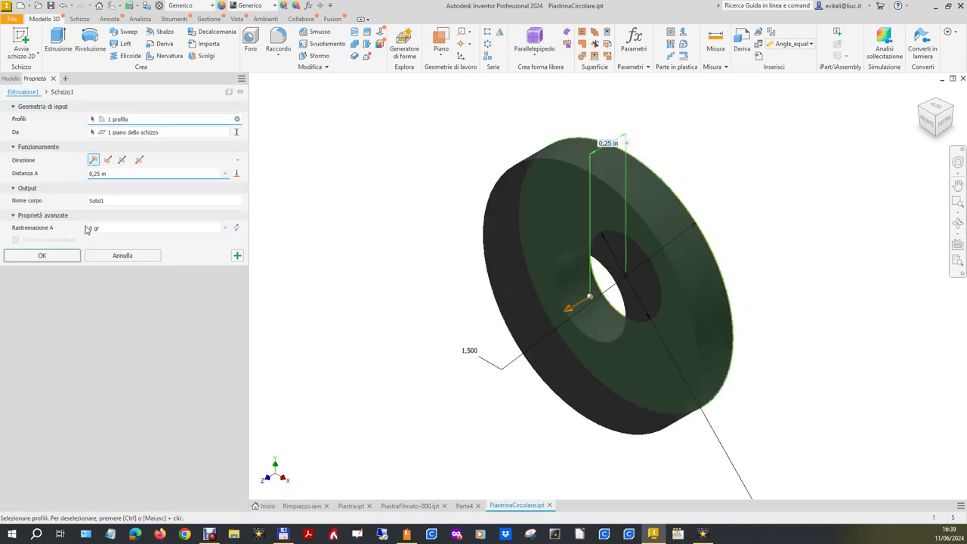
click(121, 256)
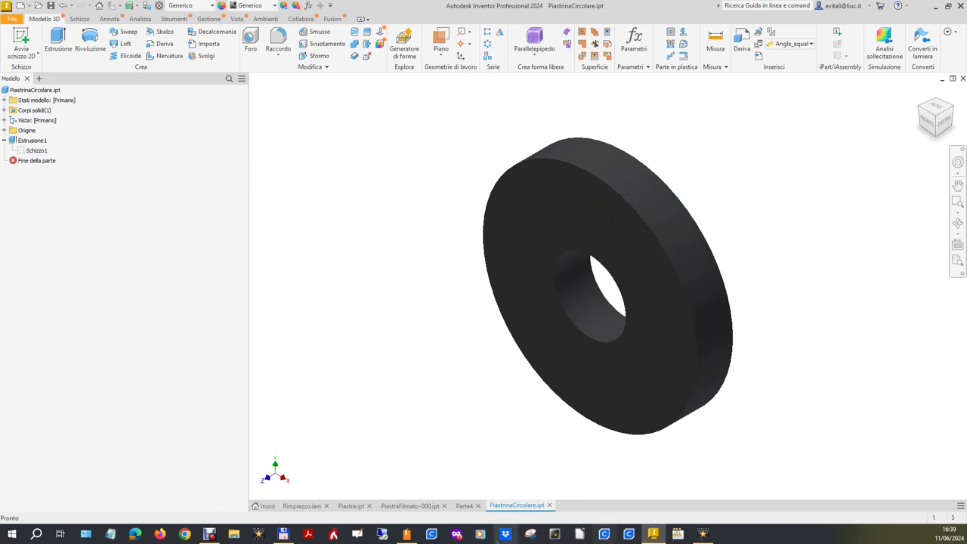
click(464, 505)
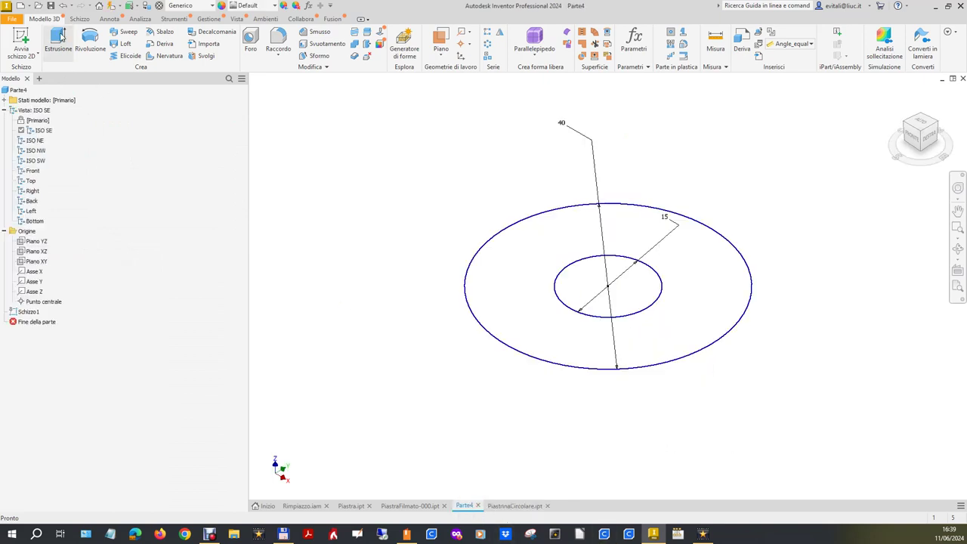
- Extrude the 40/15 ring profile 6 mm into a solid washer
click(58, 39)
click(522, 290)
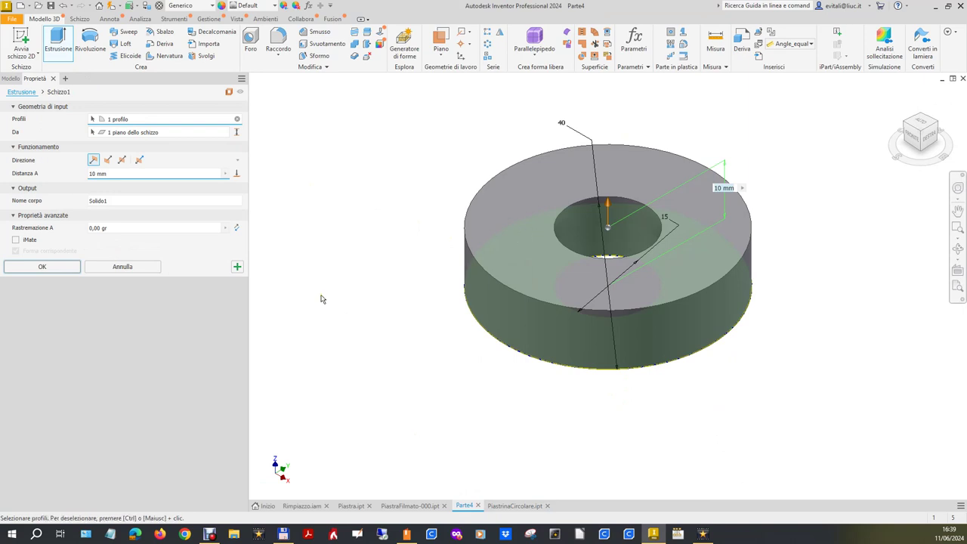
click(75, 174)
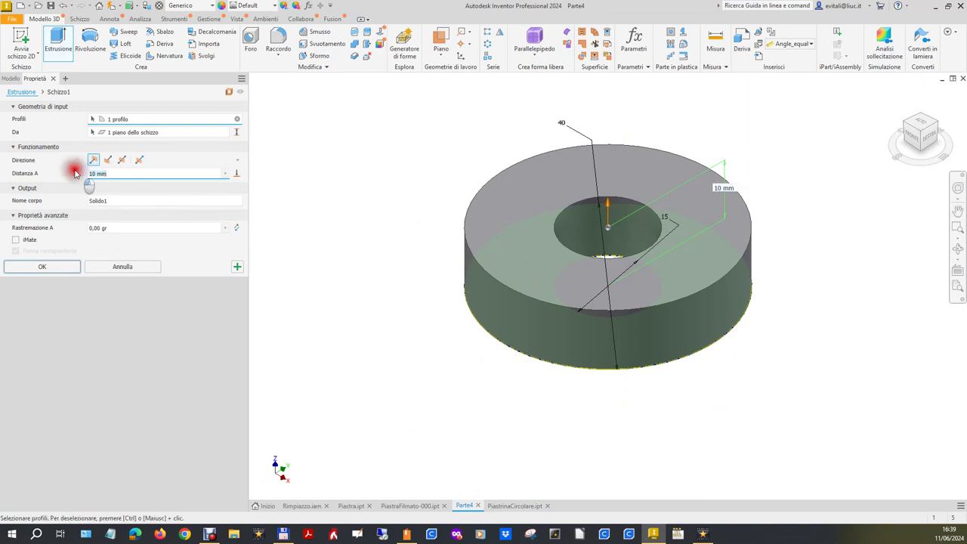
text(6)
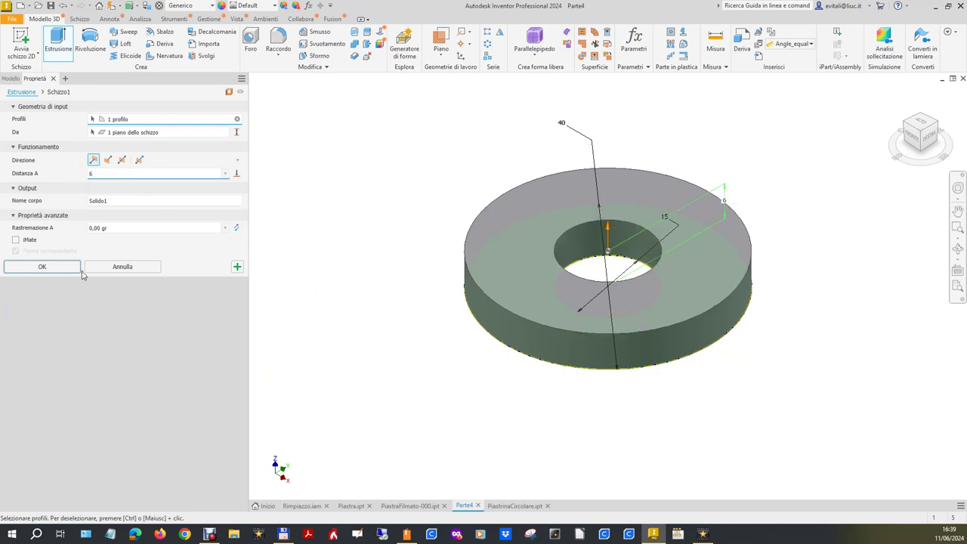
click(66, 267)
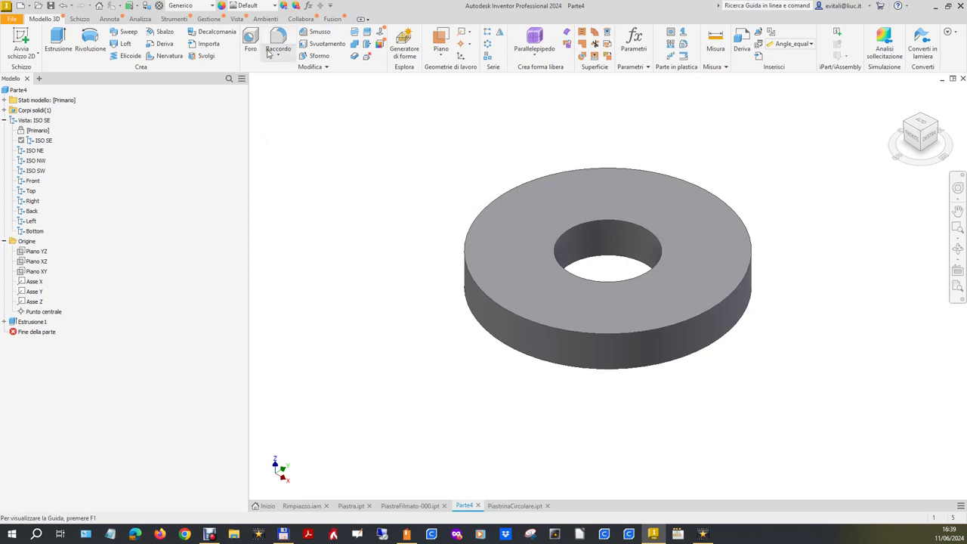
- Give the washer part the yellow Giallo appearance
click(275, 6)
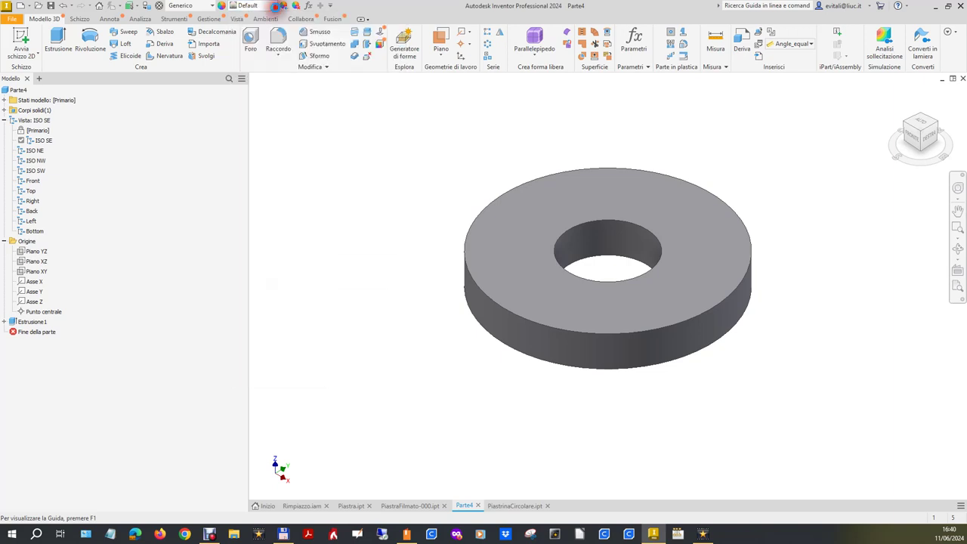
scroll(295, 113, up, 3)
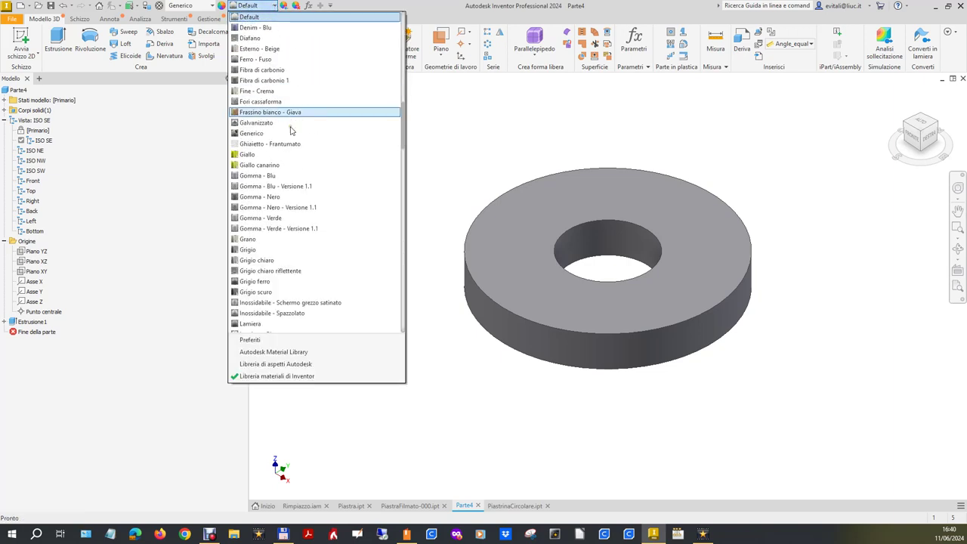
click(295, 159)
click(379, 339)
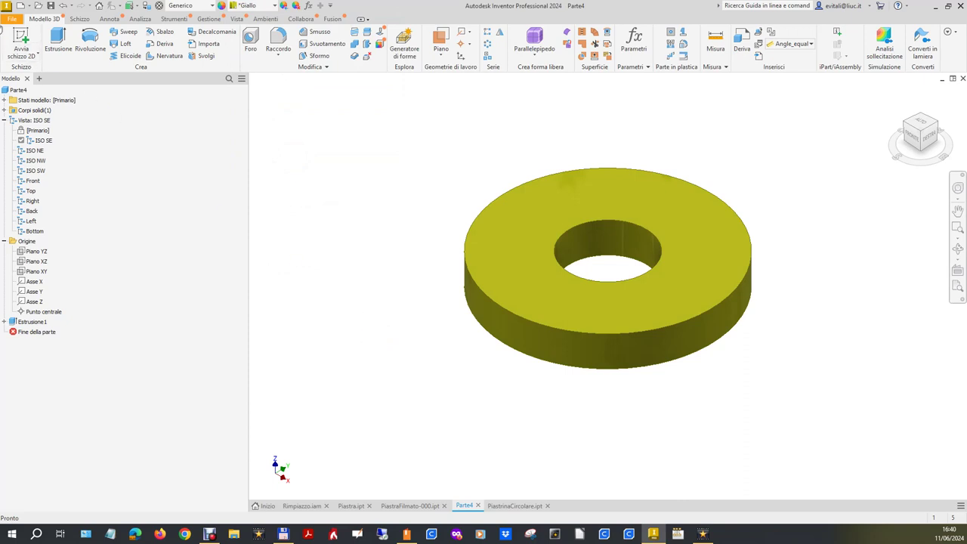
- Save the part as PiastrinaCircolareFilmato-000.ipt
click(13, 19)
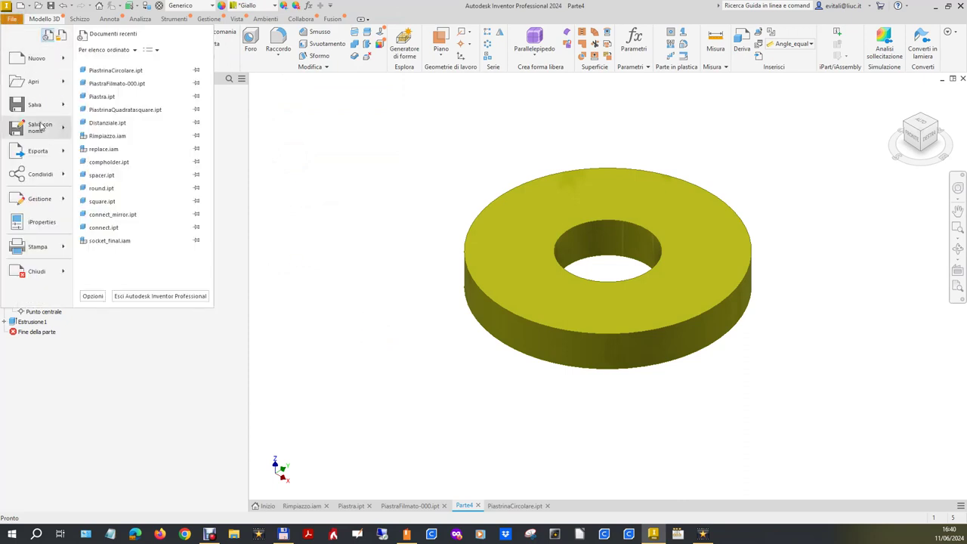
click(41, 127)
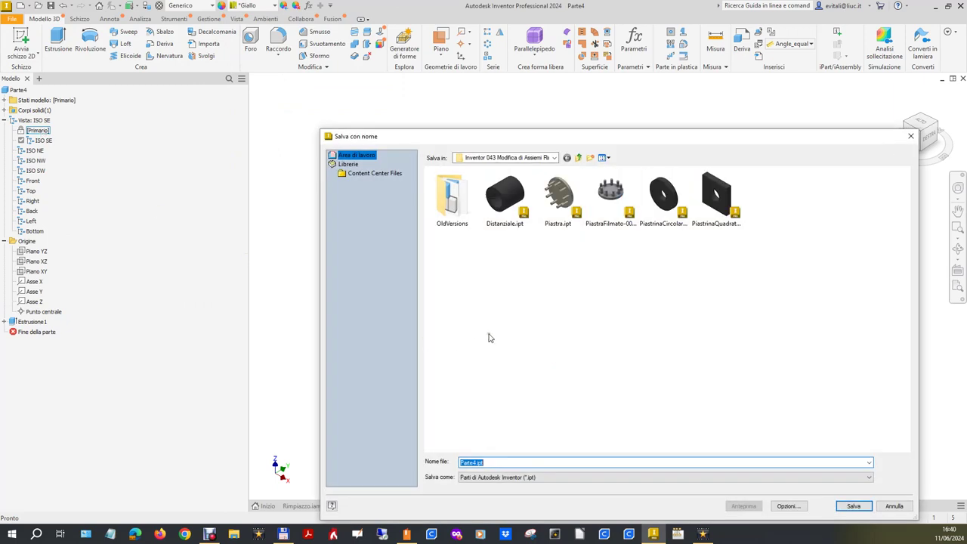
click(666, 208)
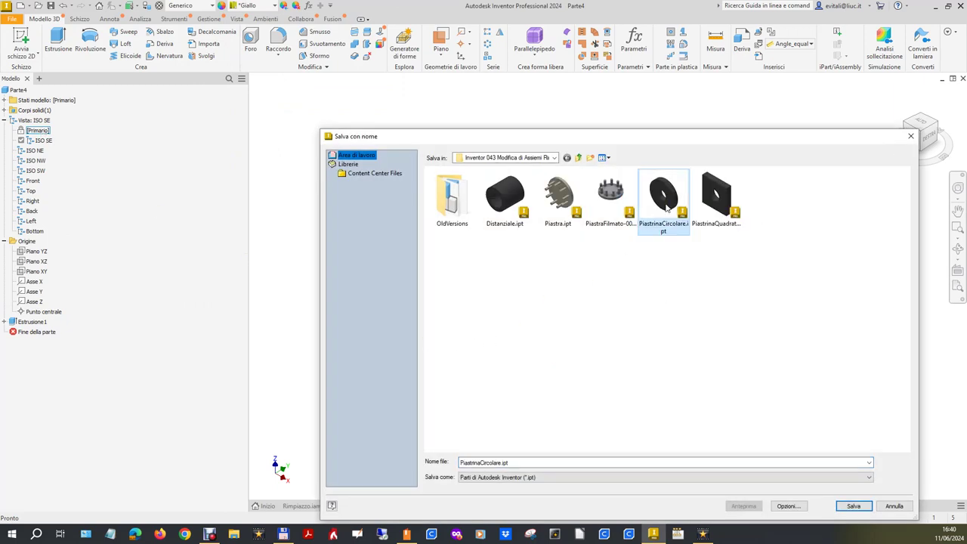
click(498, 462)
double_click(498, 462)
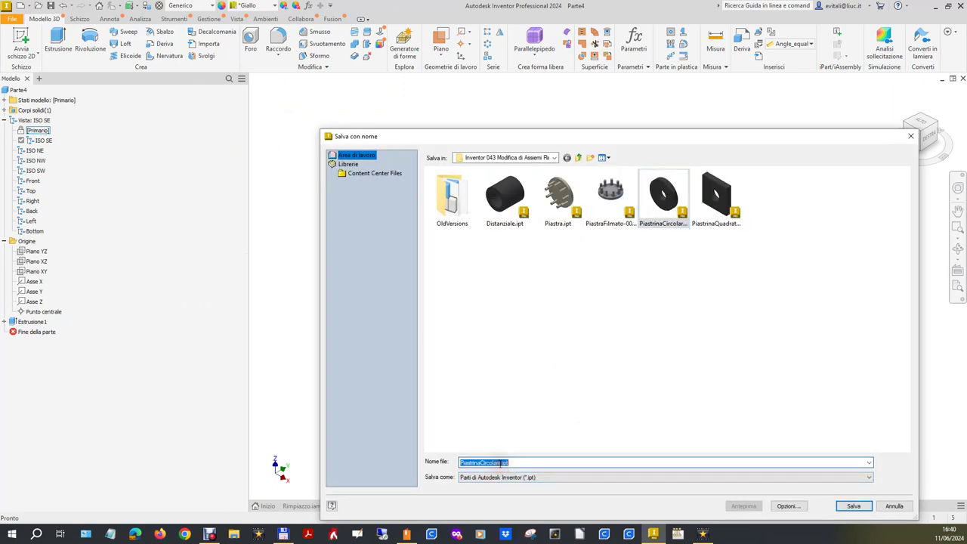
click(501, 462)
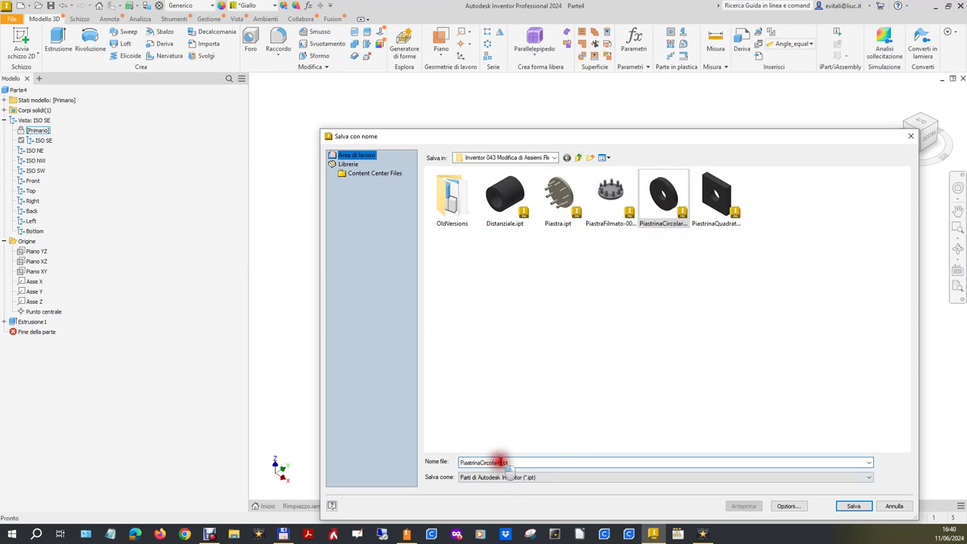
text(Filmato-)
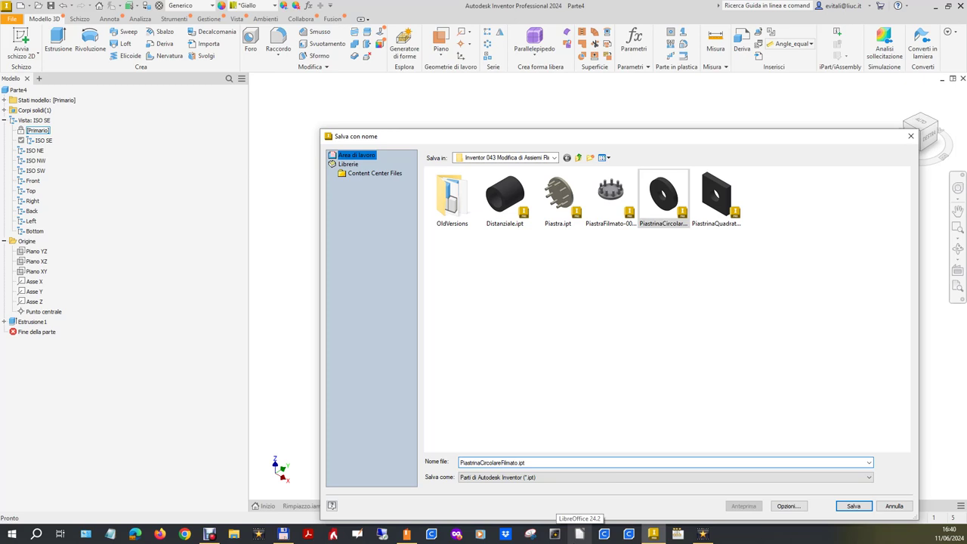
text(000)
key(Return)
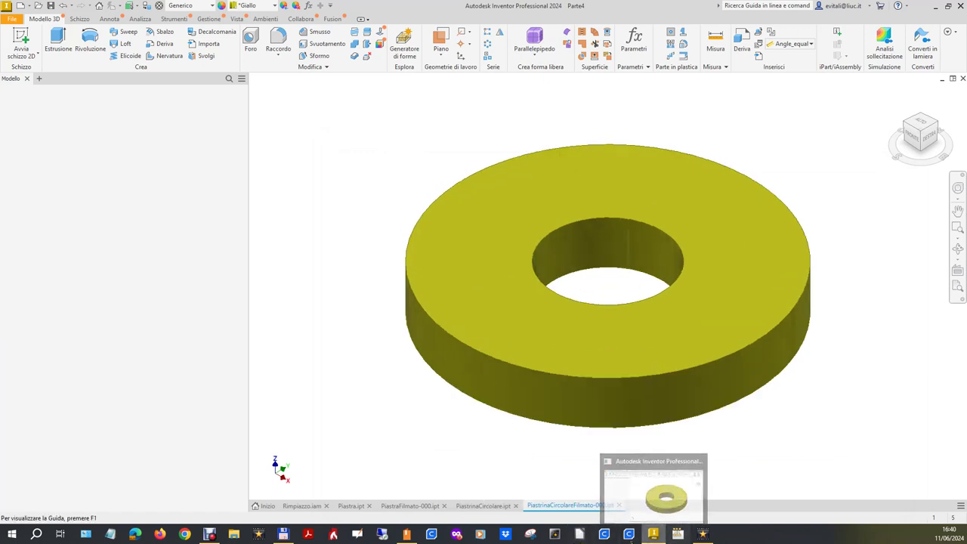
- Close the PiastrinaCircolare.ipt, Piastra.ipt and Rimpiazzo.iam documents
click(514, 505)
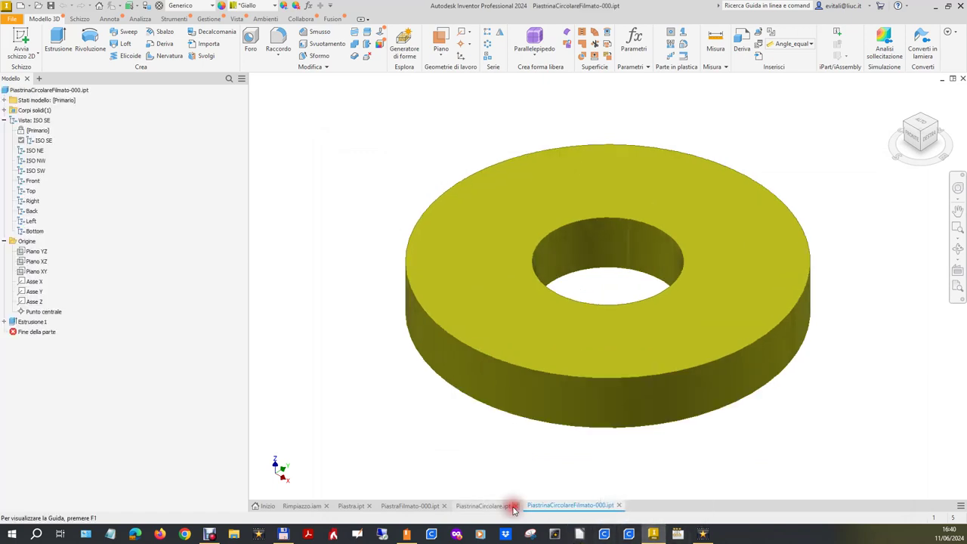
click(368, 505)
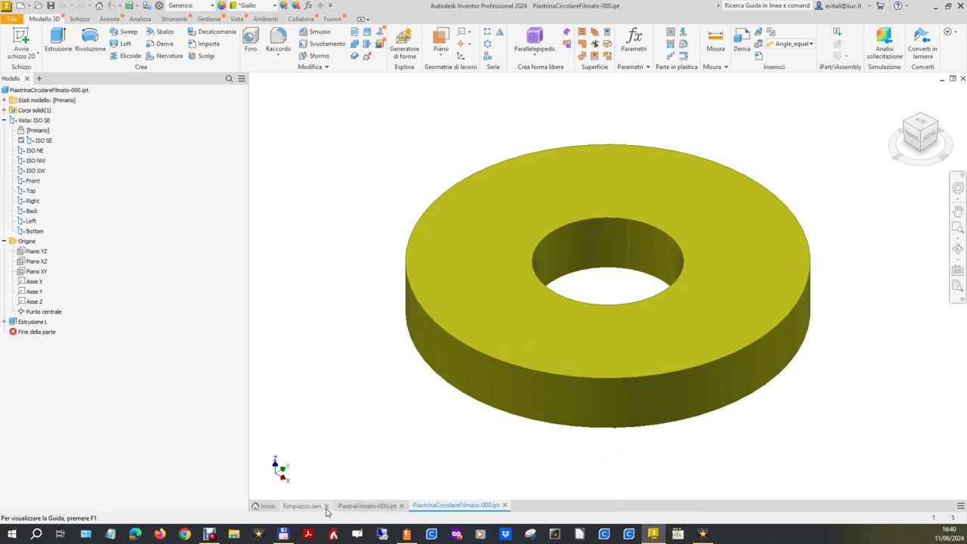
click(327, 505)
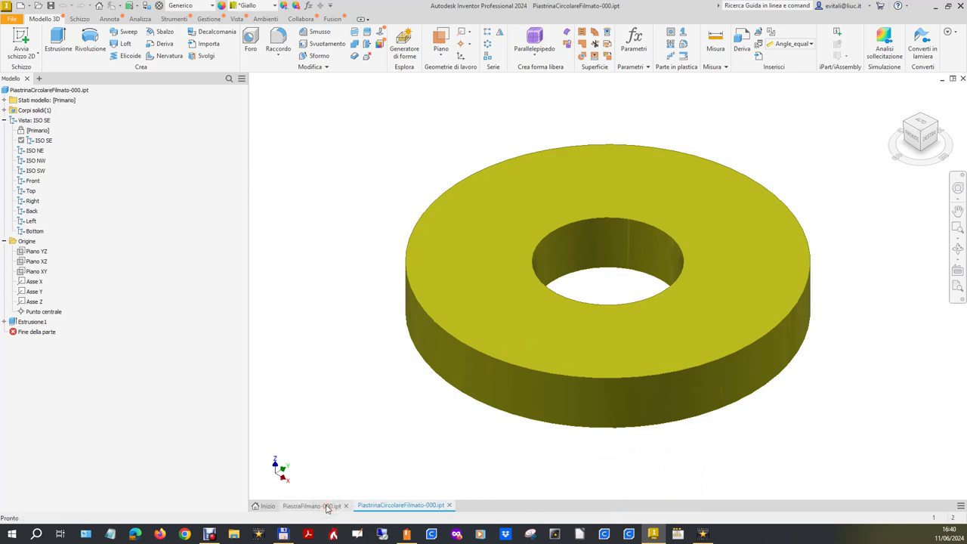
- Tile the remaining documents side by side and go to the Inizio home page
click(960, 505)
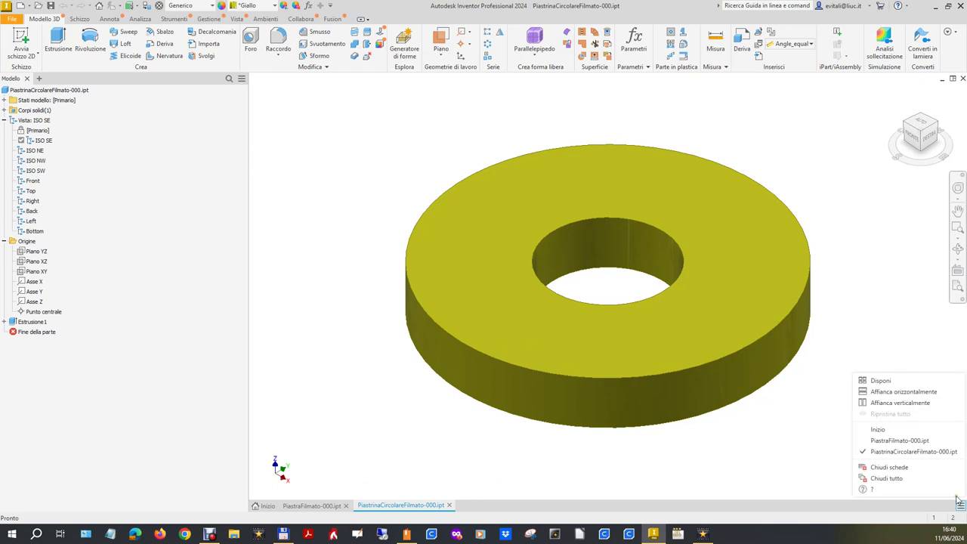
click(910, 397)
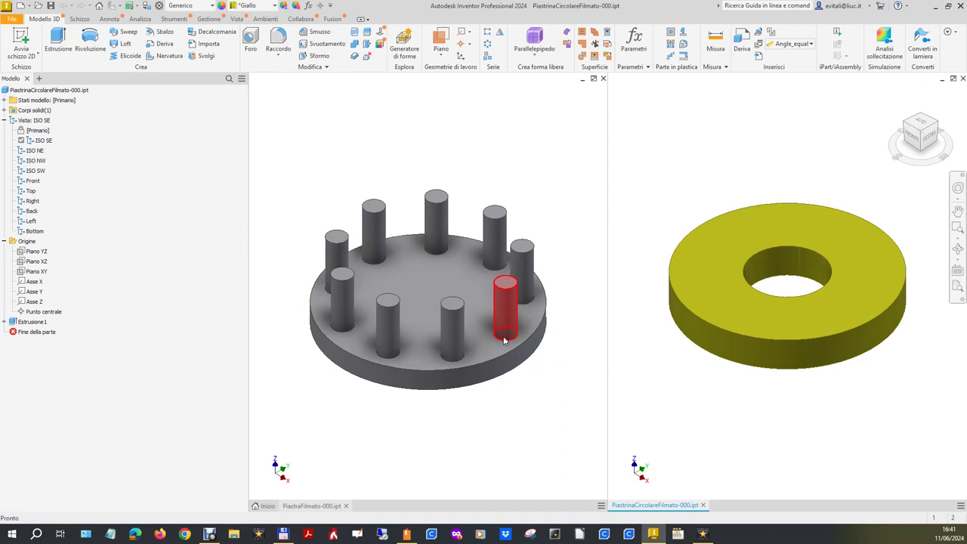
click(270, 506)
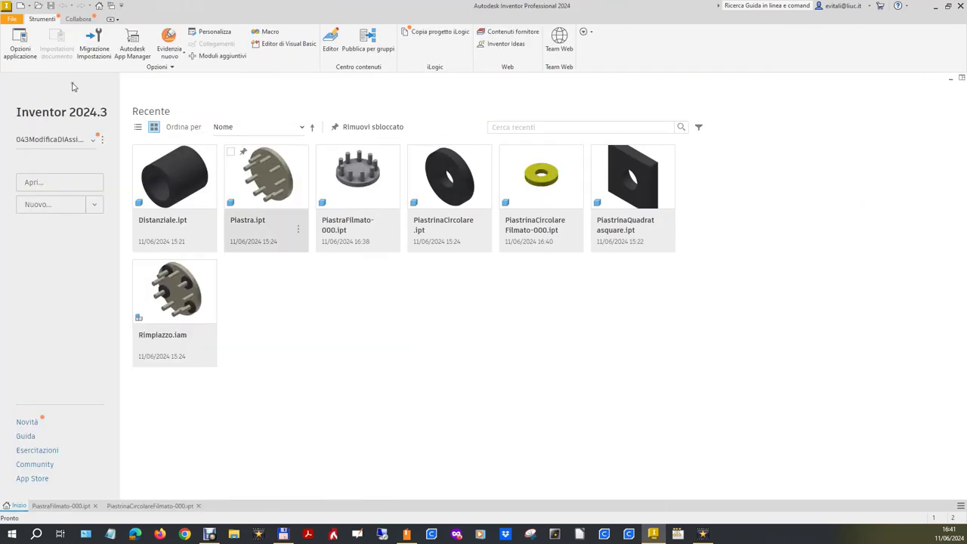
- Create a new Assy ISO (mm) assembly and insert PiastraFilmato-000.ipt
click(58, 210)
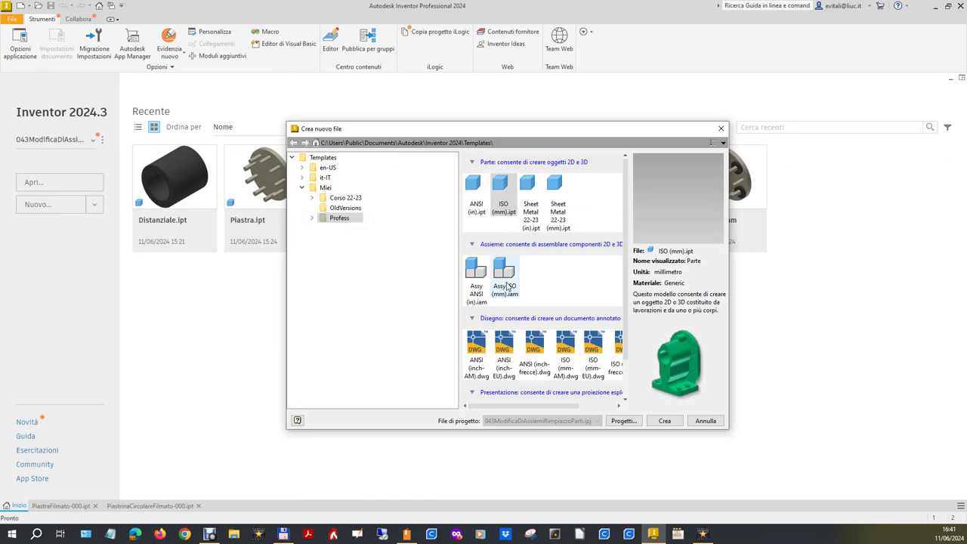
double_click(506, 286)
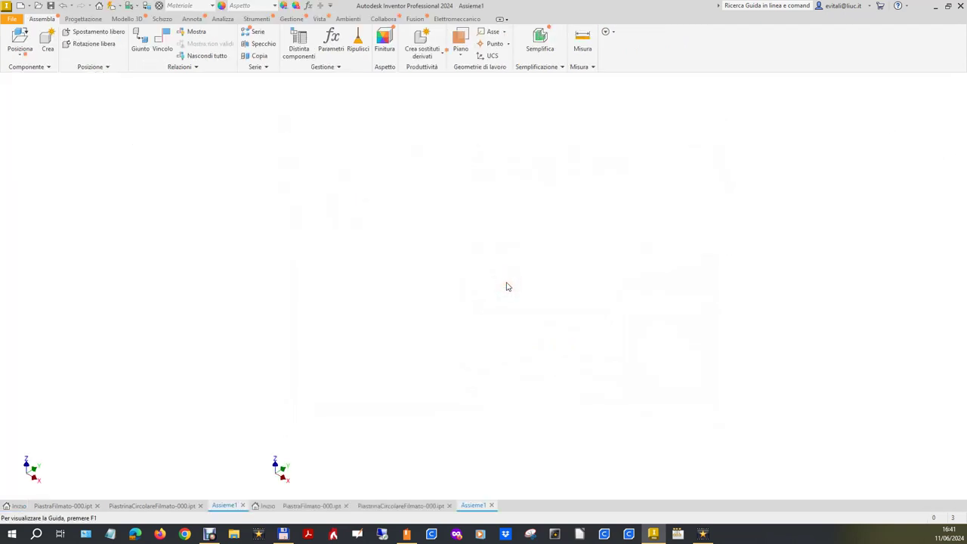
click(24, 54)
click(34, 71)
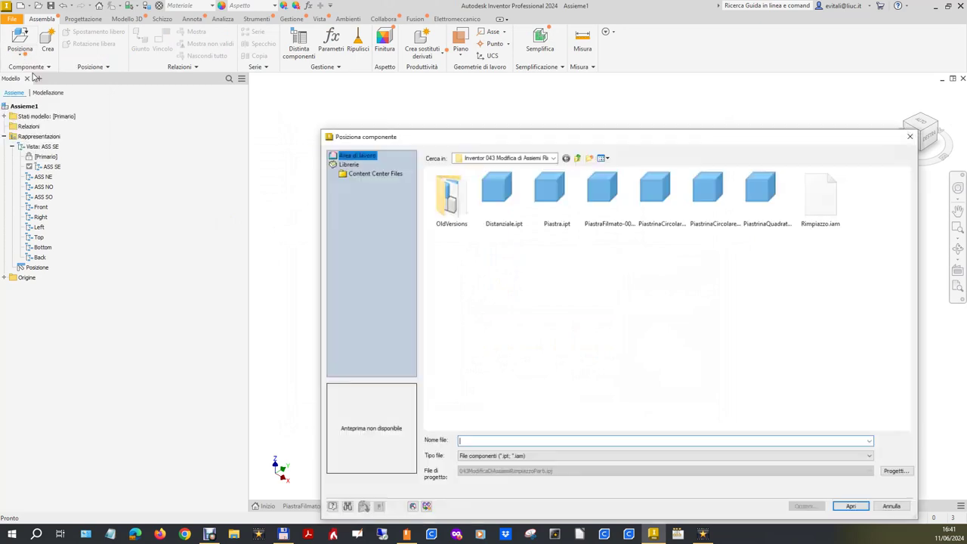
double_click(609, 200)
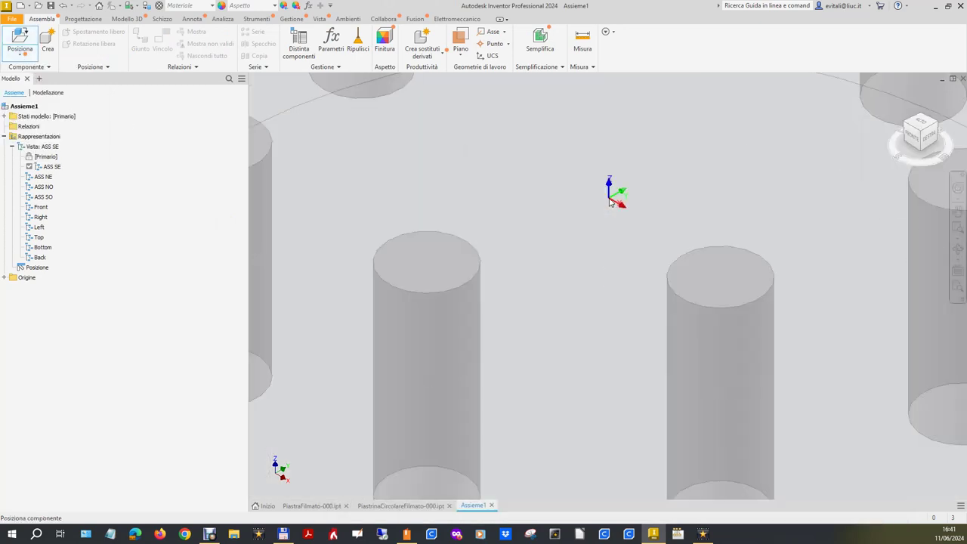
- Fix the plate at the assembly origin and finish placing it
right_click(609, 201)
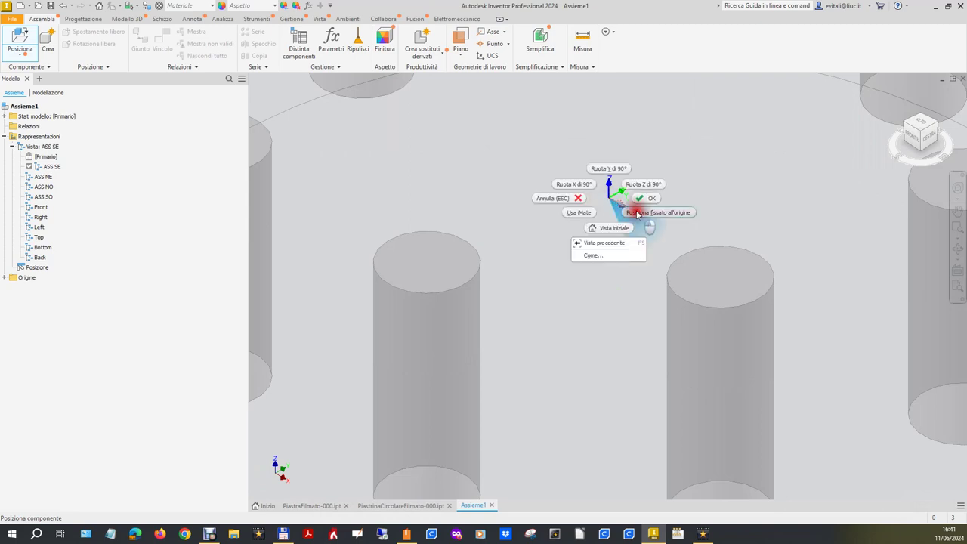
click(636, 215)
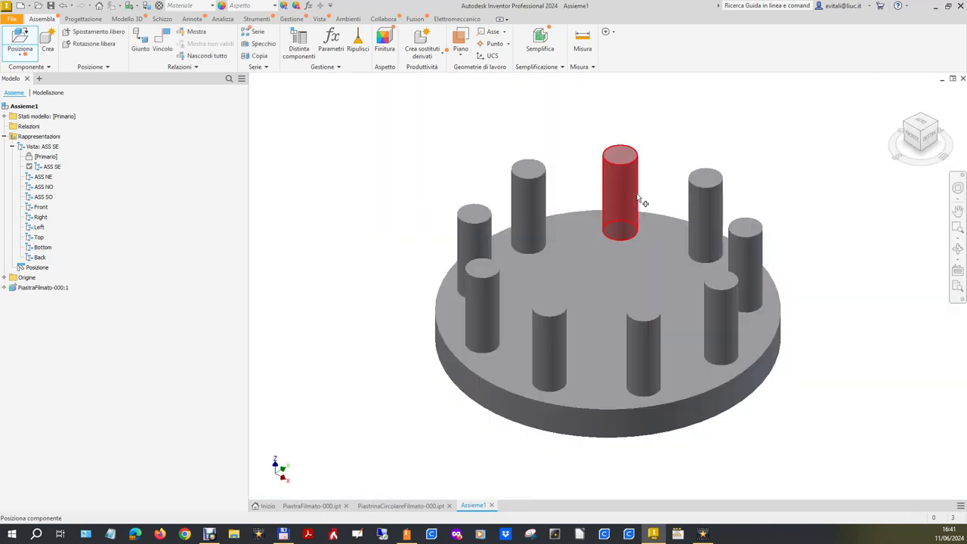
right_click(374, 178)
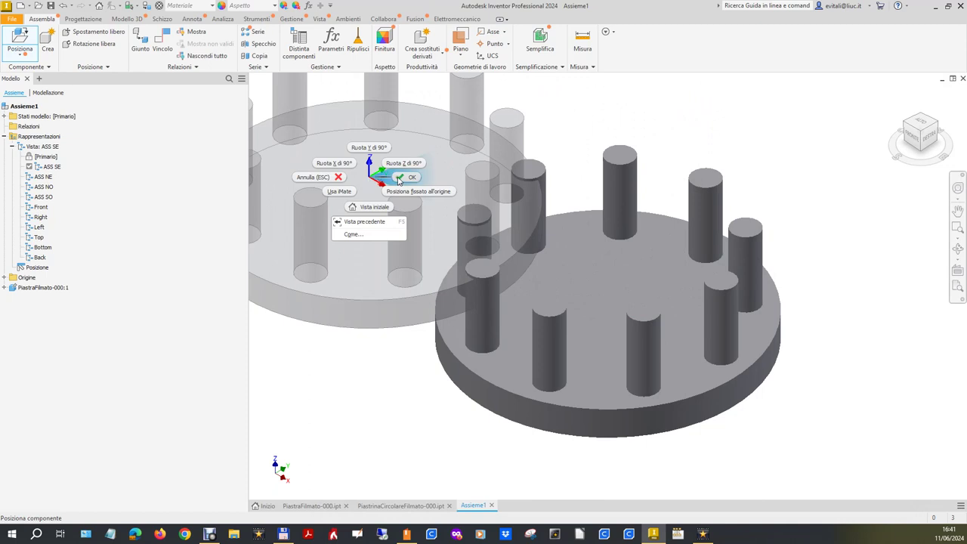
click(400, 181)
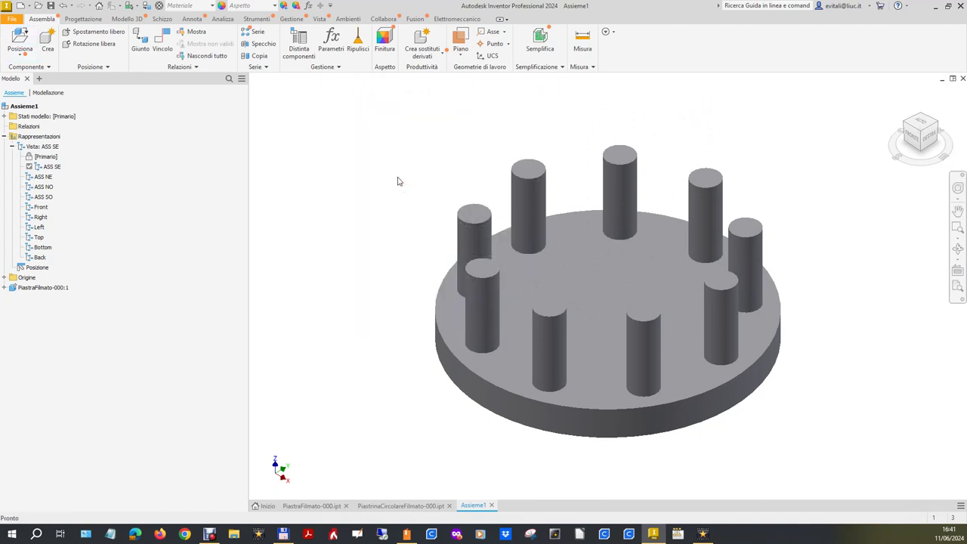
click(21, 53)
- Place one PiastrinaCircolareFilmato-000 washer and drag it above the plate's pins
click(27, 74)
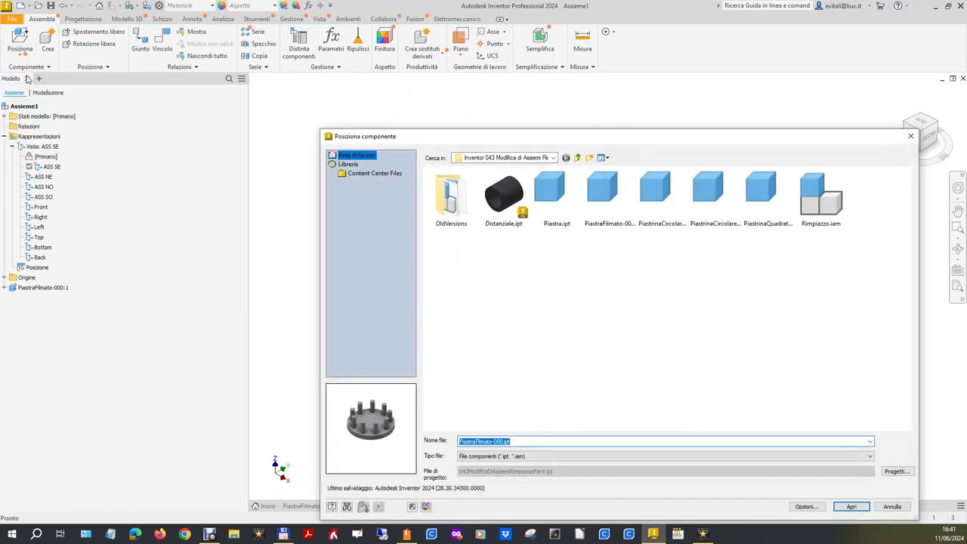
double_click(707, 195)
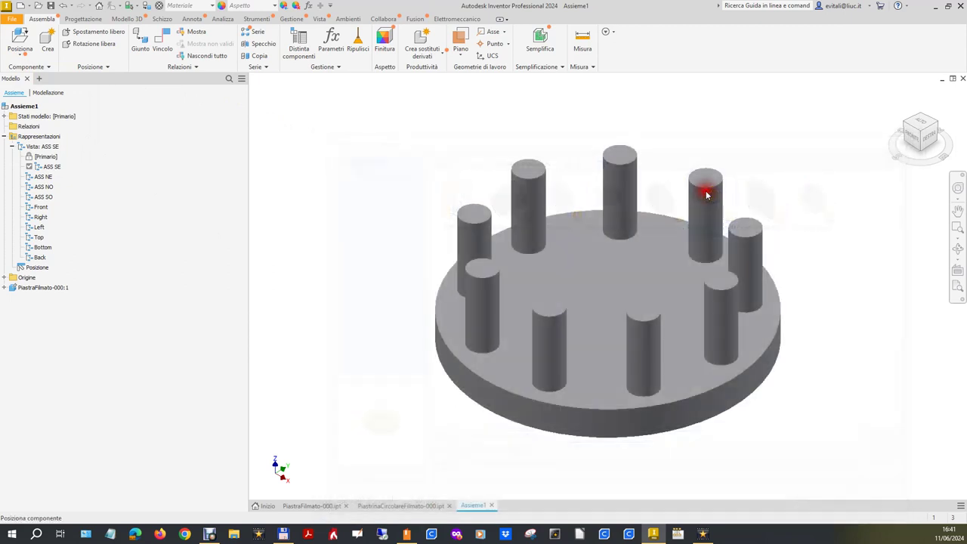
click(633, 226)
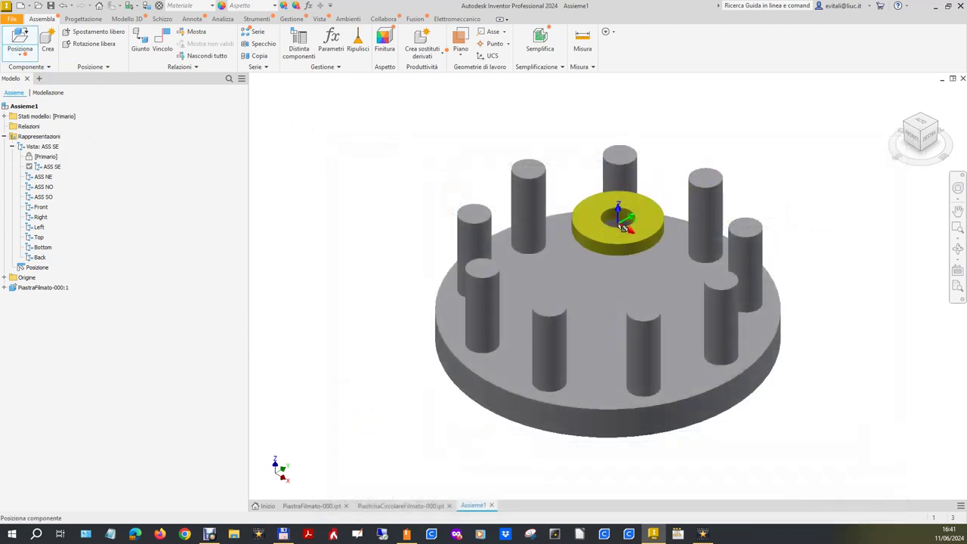
mouse_move(640, 223)
mouse_down()
mouse_move(575, 151)
mouse_move(586, 132)
mouse_up()
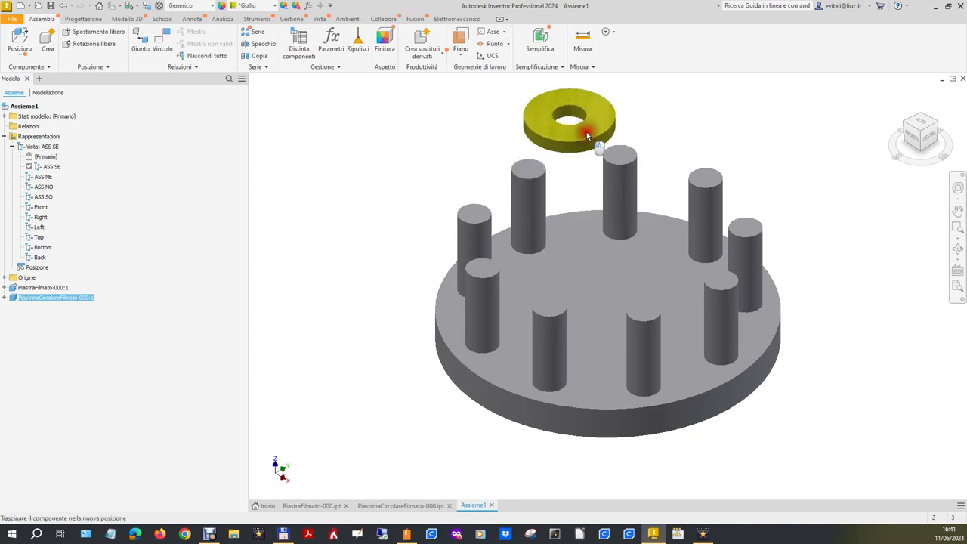
click(684, 115)
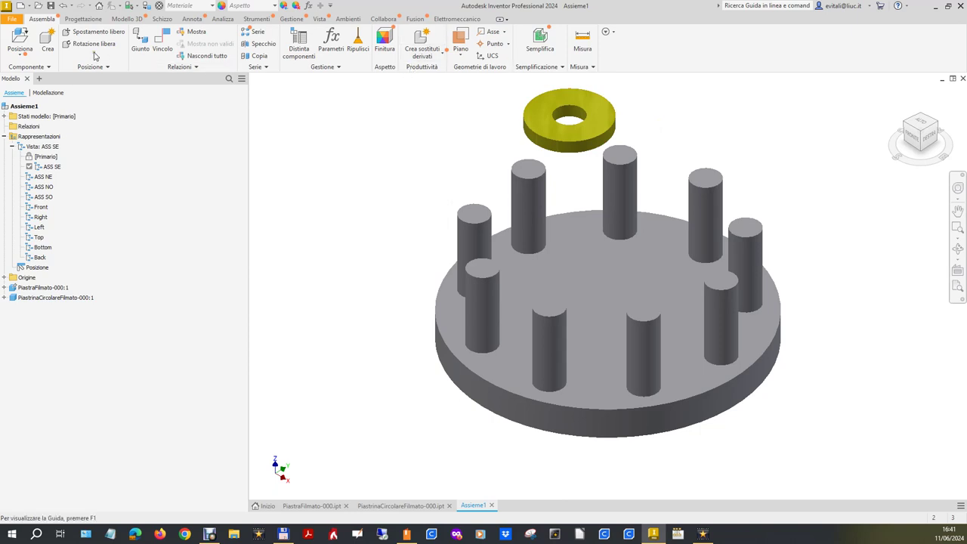
- Insert-constrain the washer's hole onto the rear central pin's base edge, 0 mm offset
click(167, 48)
click(164, 48)
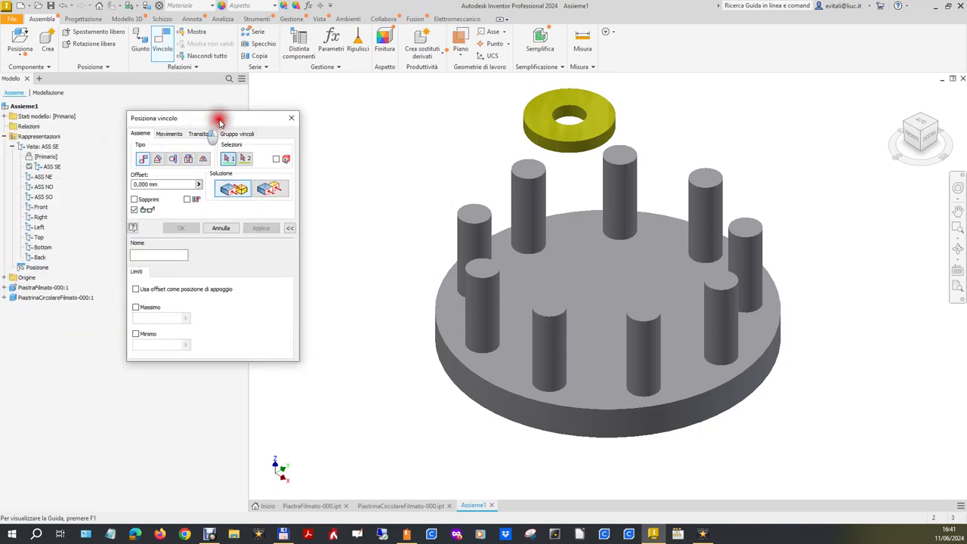
click(221, 161)
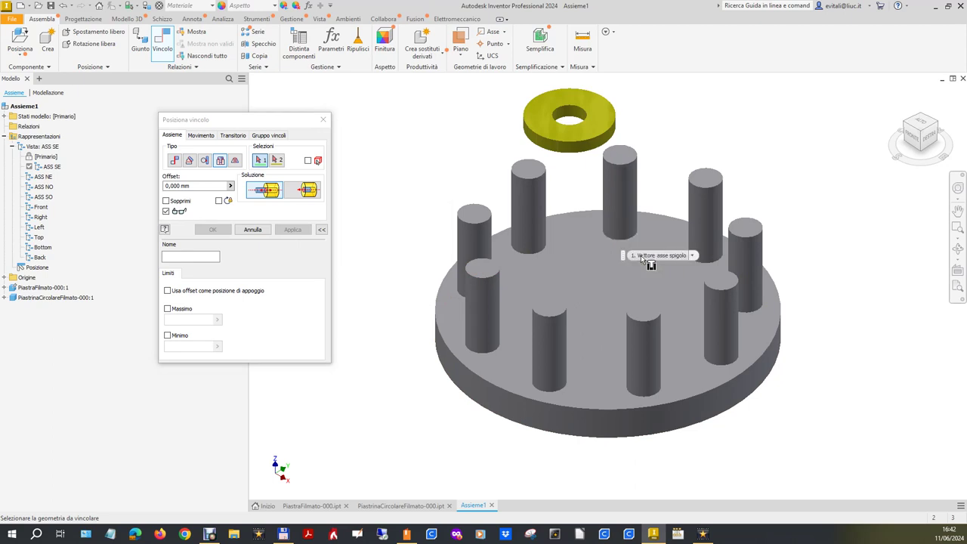
click(626, 240)
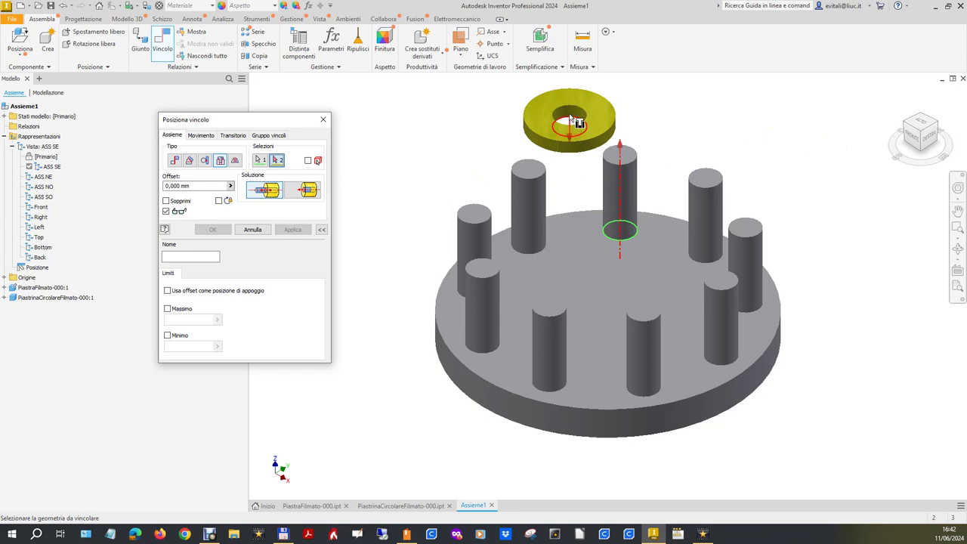
click(572, 121)
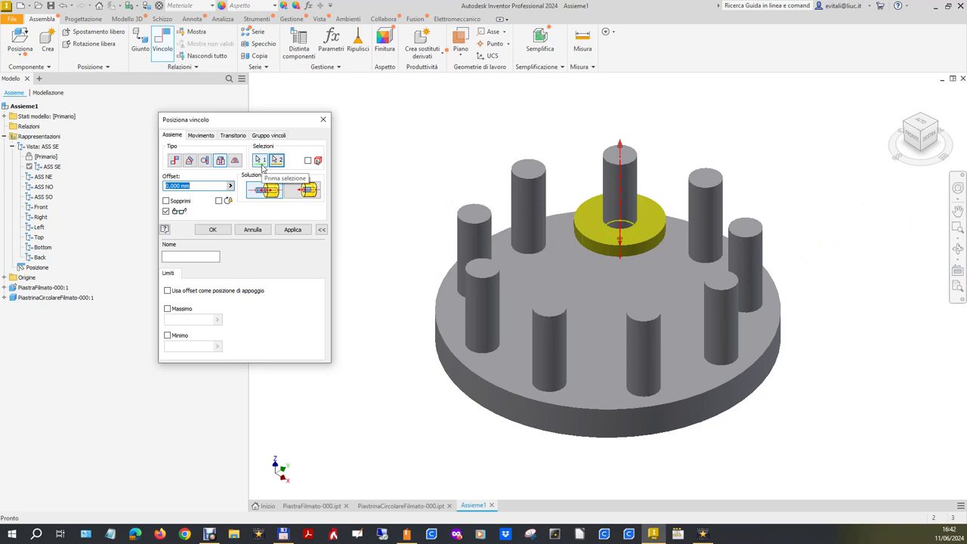
scroll(627, 227, up, 5)
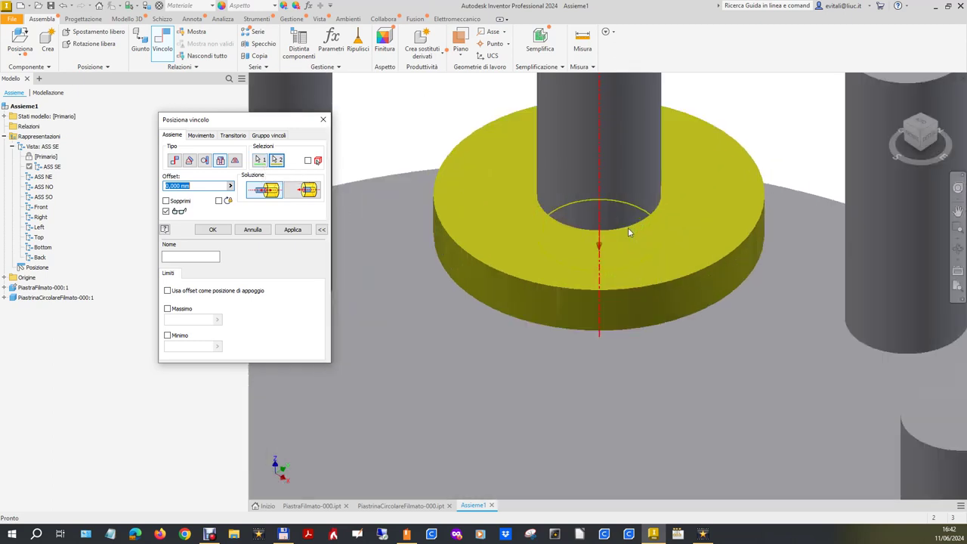
scroll(626, 205, down, 5)
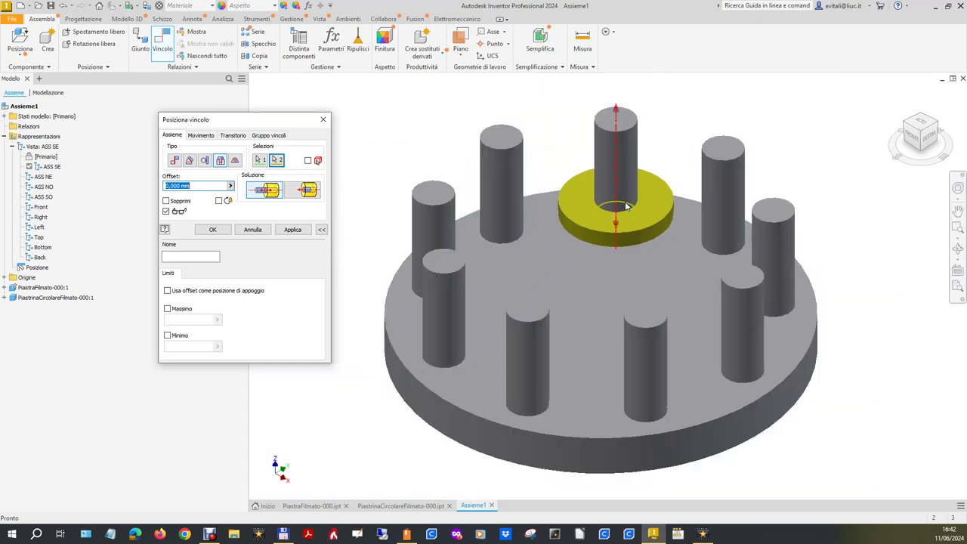
click(302, 233)
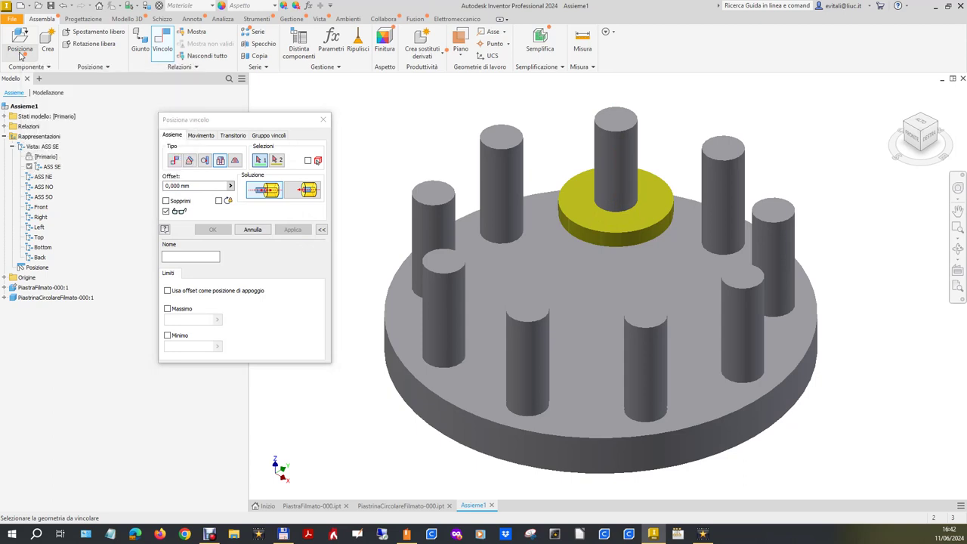
- Place three more washer copies, PiastrinaCircolareFilmato-000:2 to :4, left, right and bottom-left of the plate
click(20, 57)
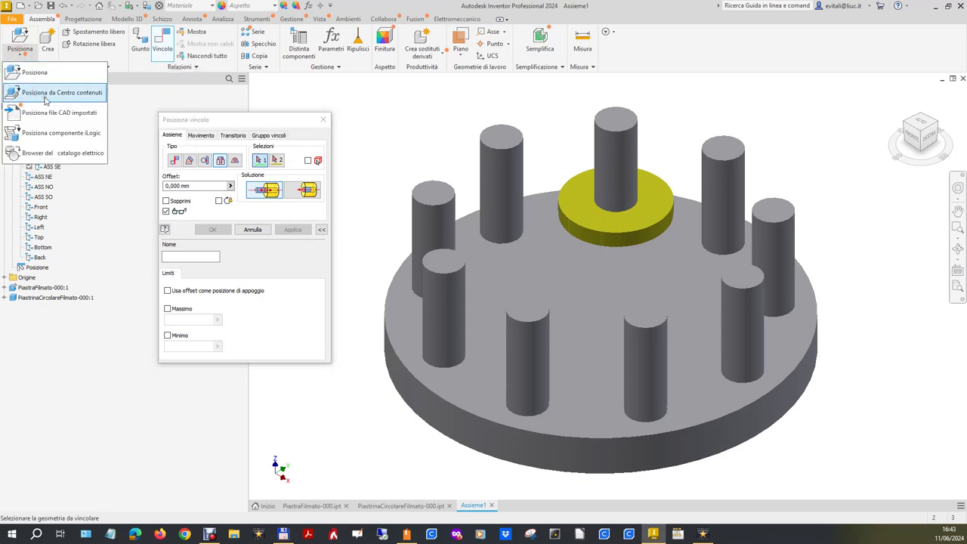
click(34, 72)
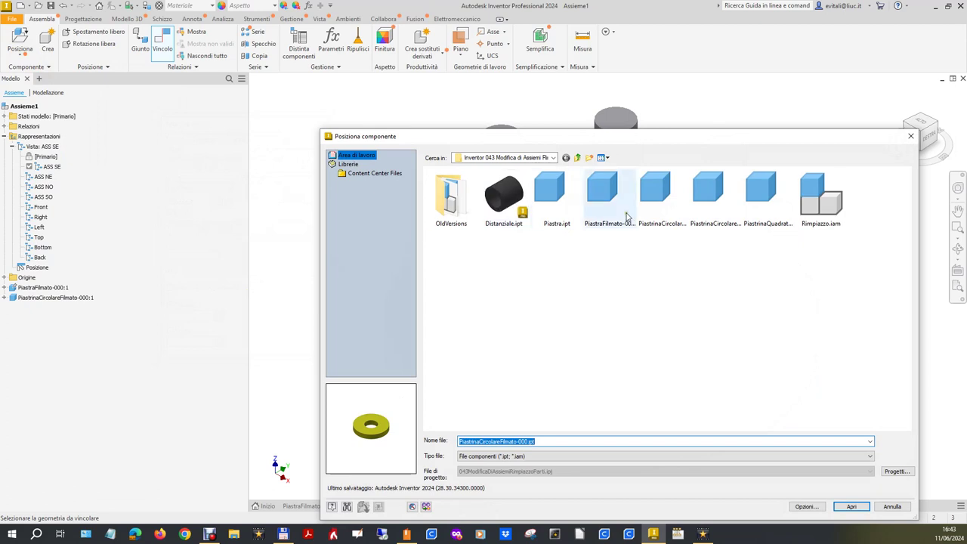
double_click(715, 195)
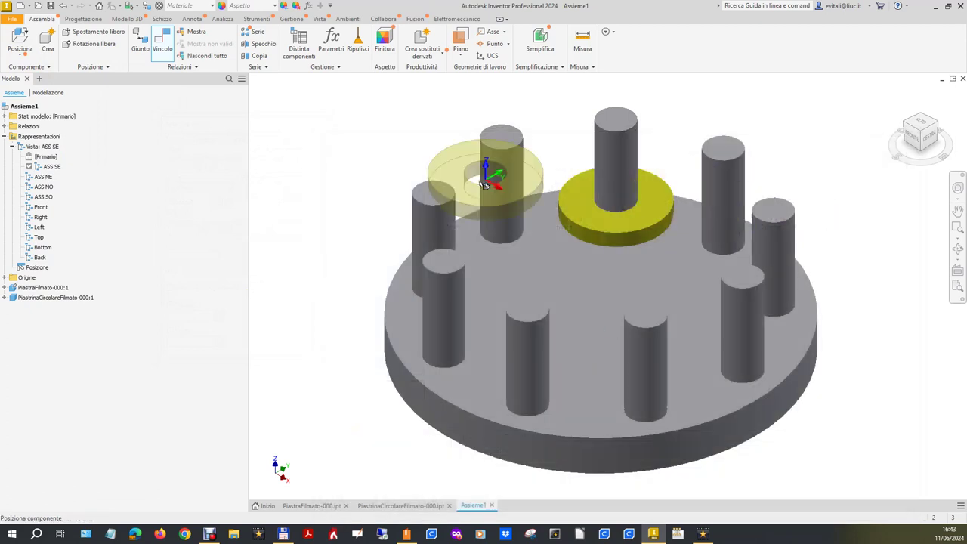
click(316, 228)
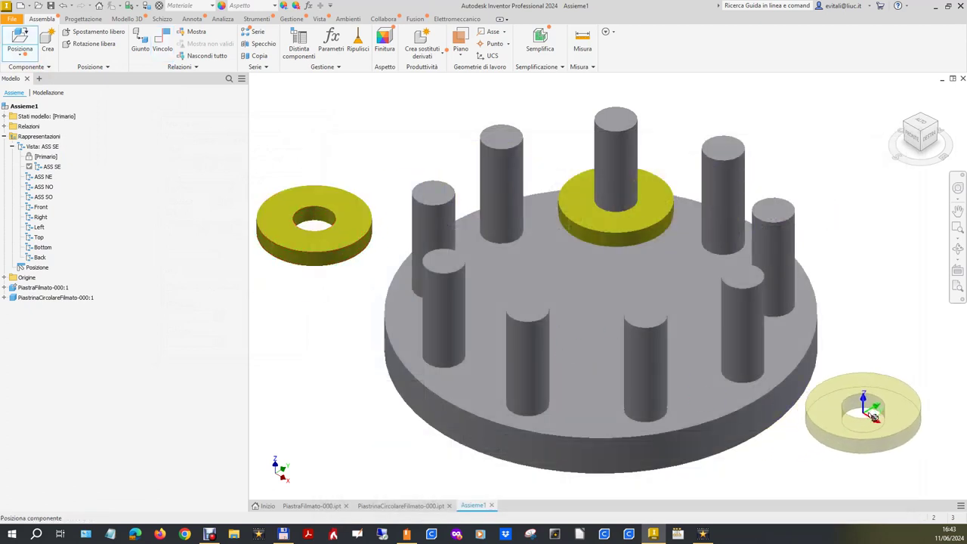
click(883, 414)
click(332, 441)
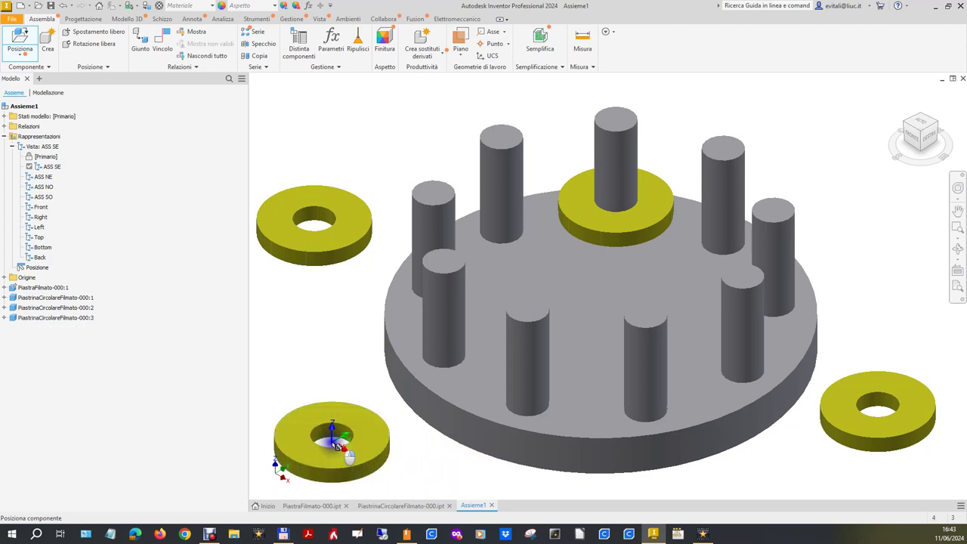
right_click(332, 442)
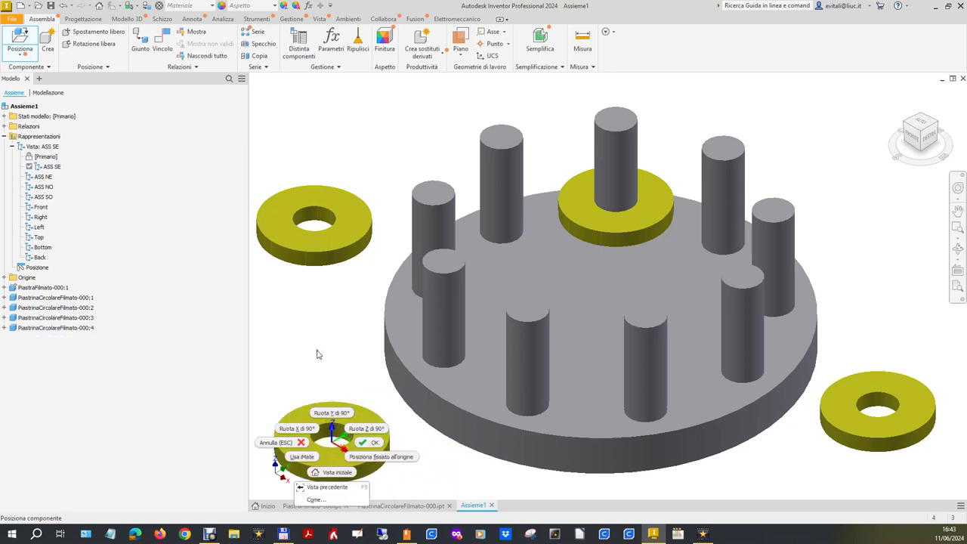
click(363, 443)
click(363, 300)
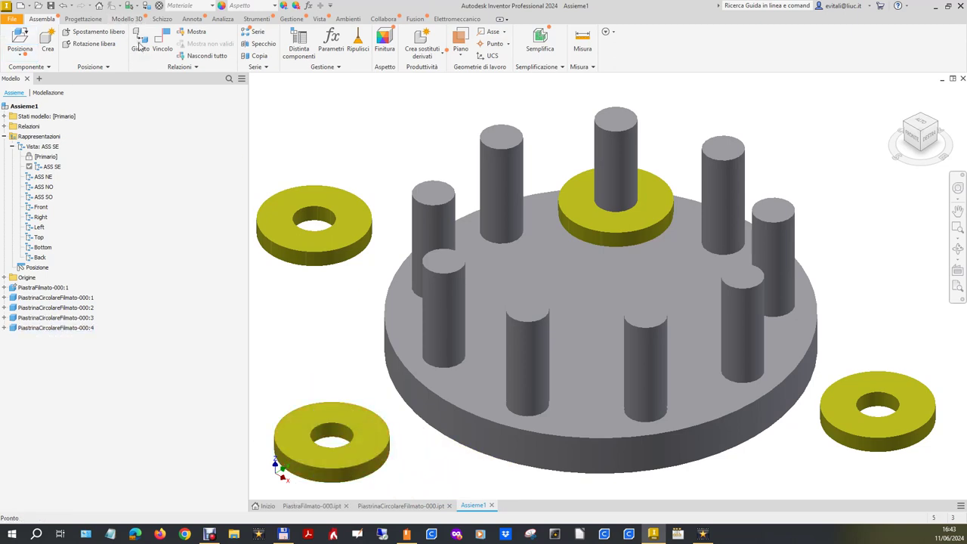
click(164, 47)
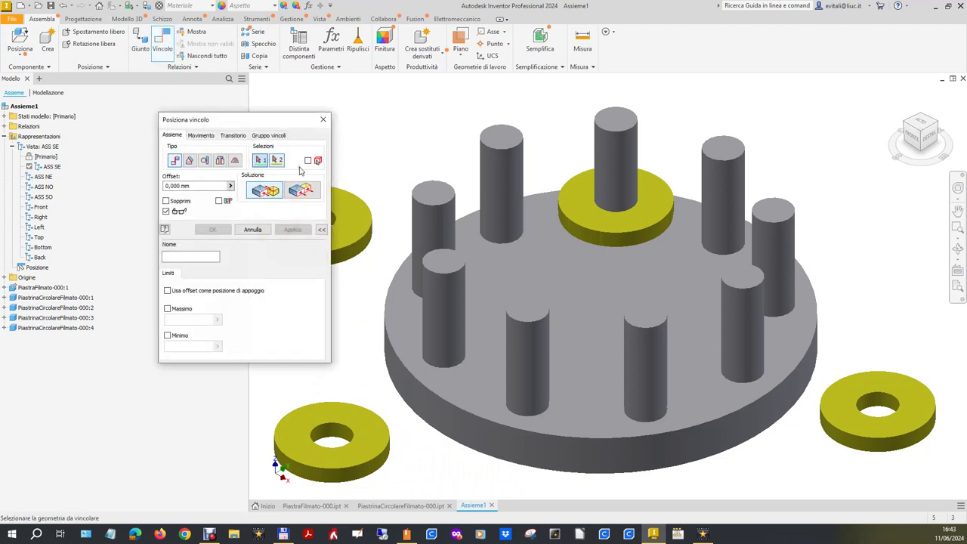
- Insert-constrain the left and bottom-left washers onto the left and front-left pins
click(218, 161)
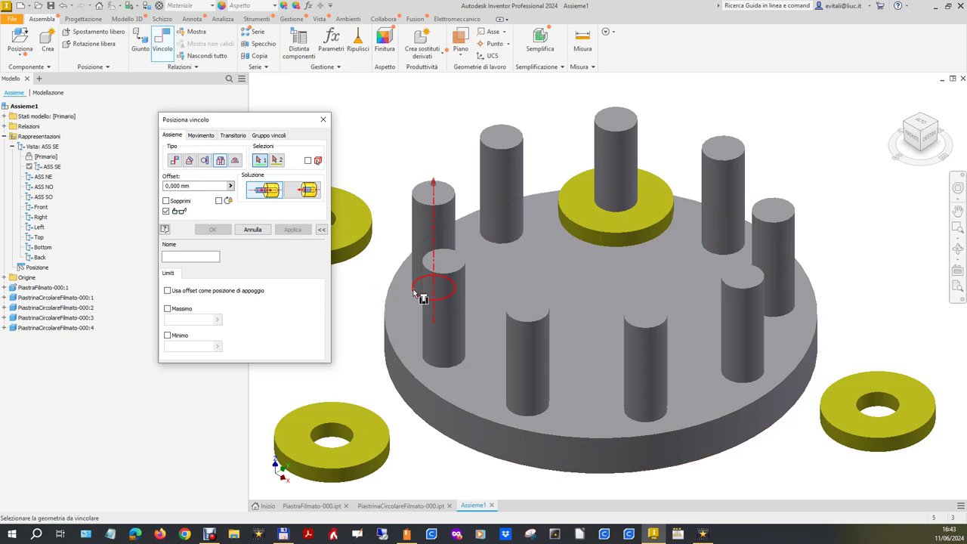
click(415, 292)
drag(287, 121, 224, 122)
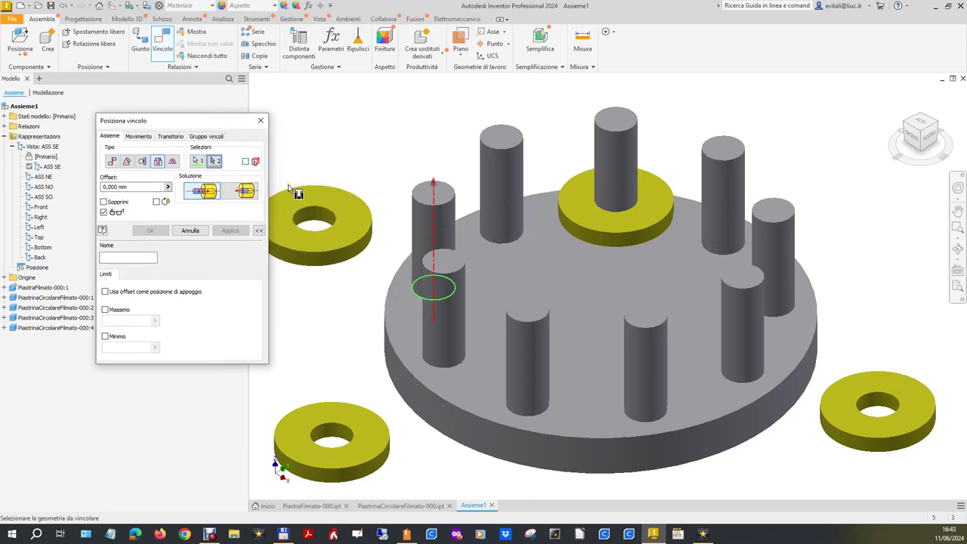
click(314, 219)
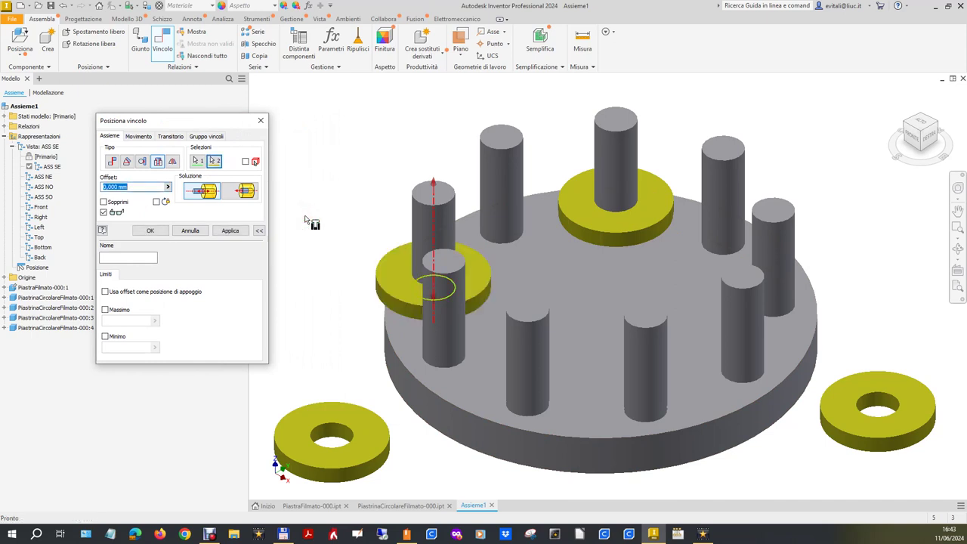
click(229, 230)
click(346, 436)
click(518, 410)
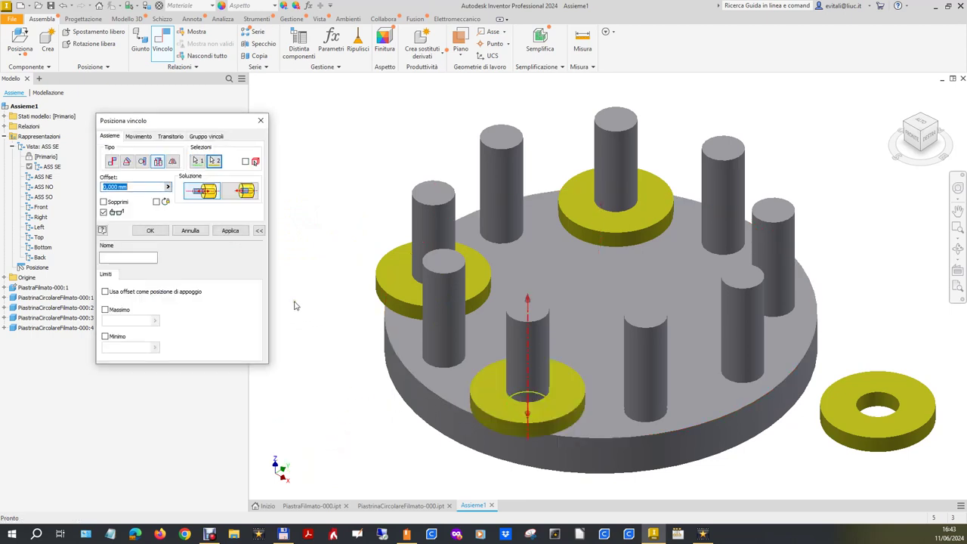
click(230, 230)
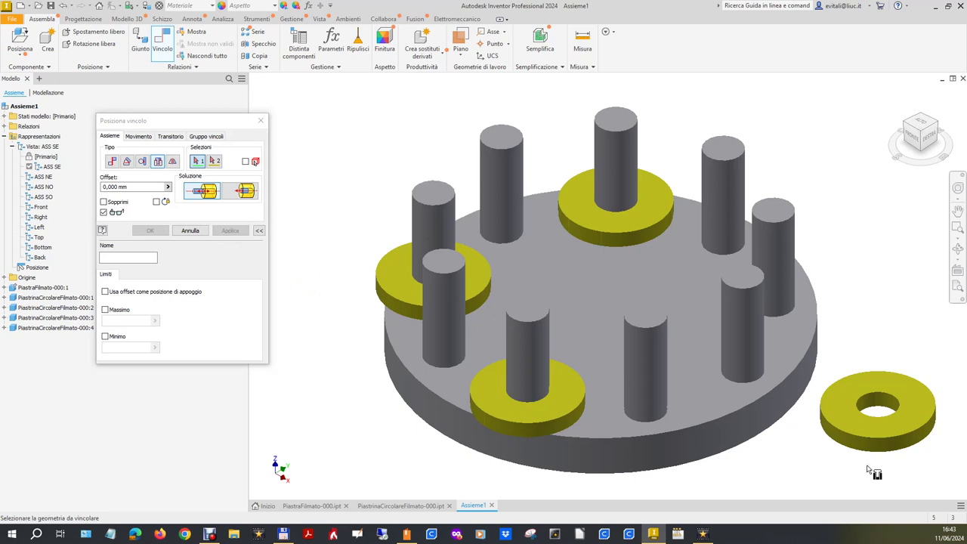
- Insert-constrain the right washer onto the right-hand pin, then view the plate part
click(760, 384)
click(888, 426)
click(222, 232)
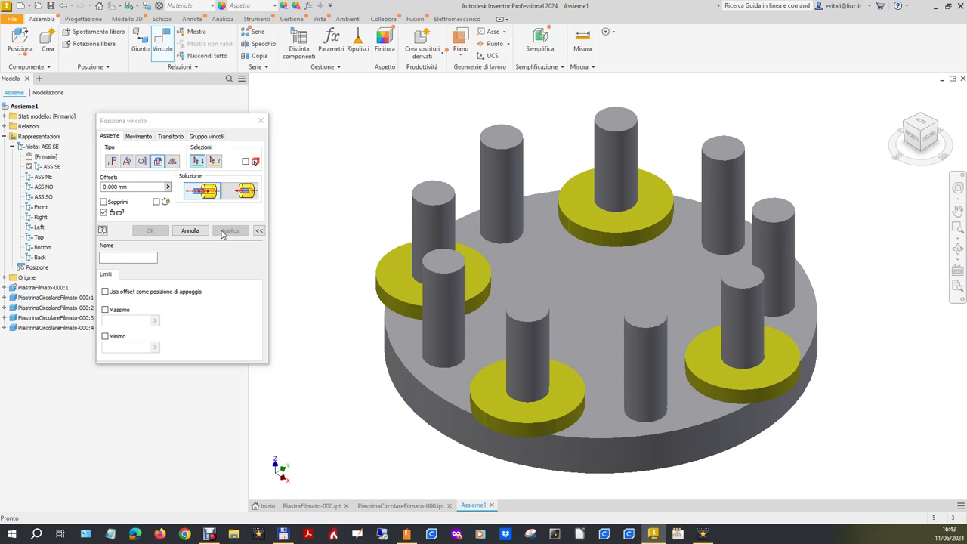
click(221, 233)
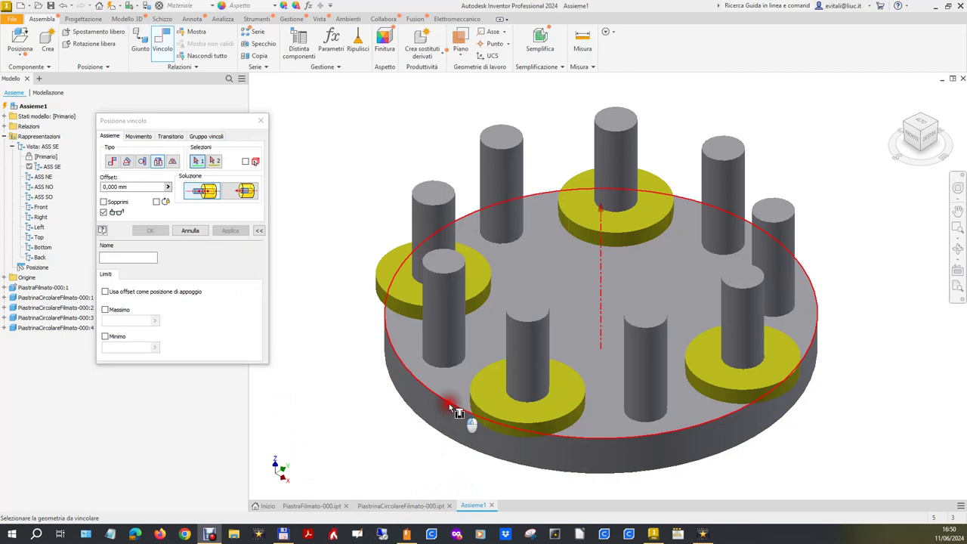
click(385, 506)
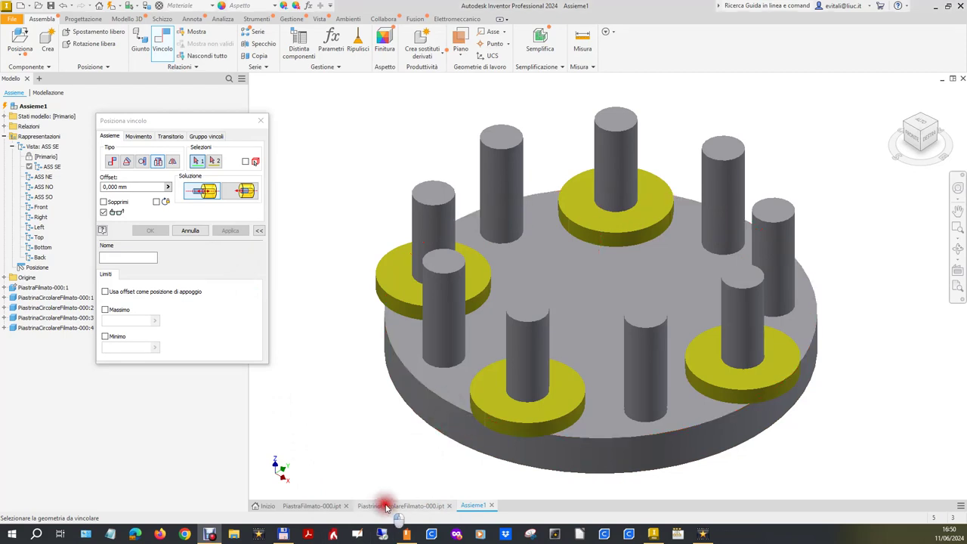
click(312, 505)
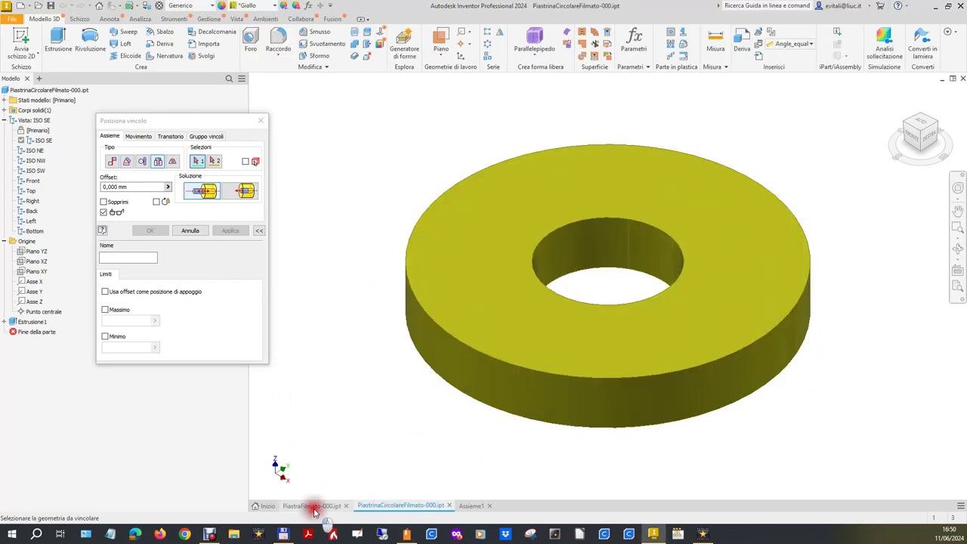
- Change the plate's base circle diameter from 150 to 165 and rebuild the part
click(199, 234)
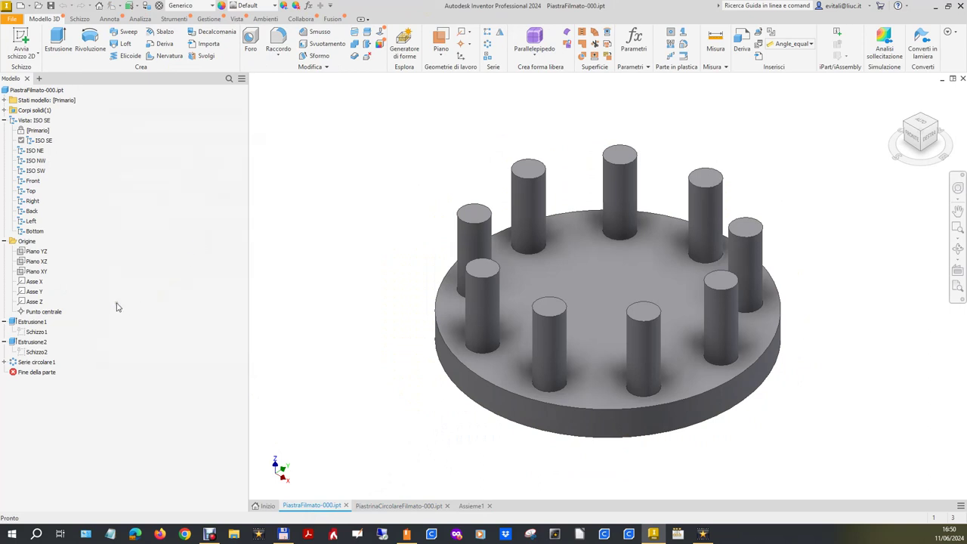
double_click(37, 333)
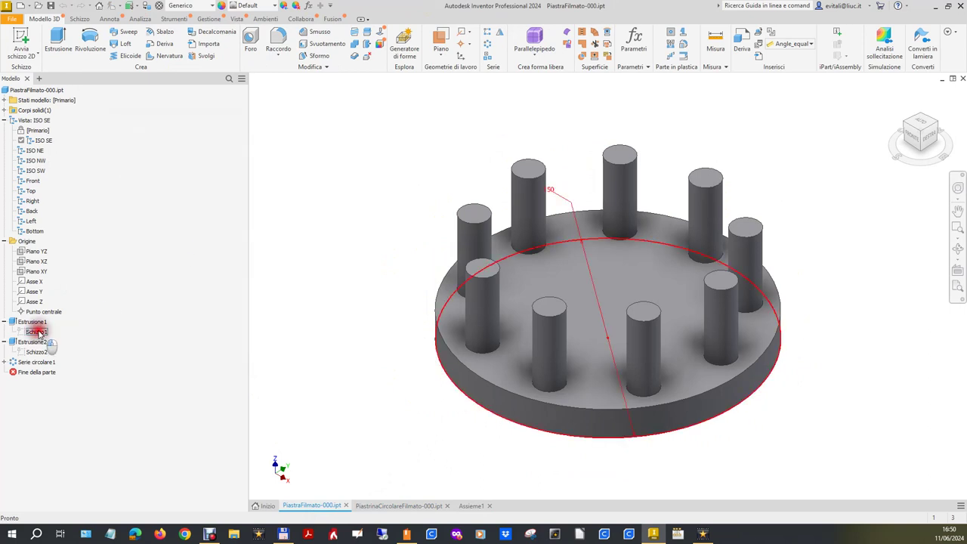
double_click(555, 193)
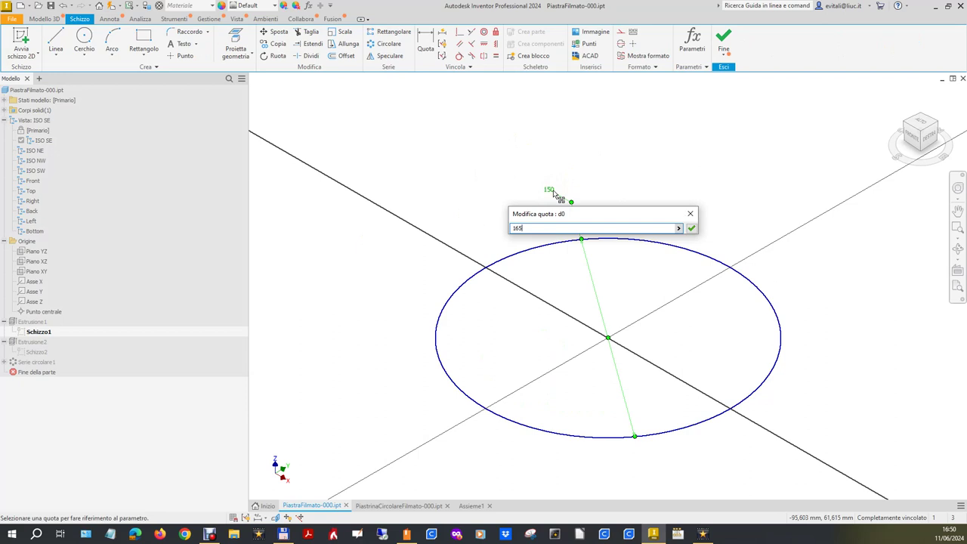
key(Return)
click(720, 36)
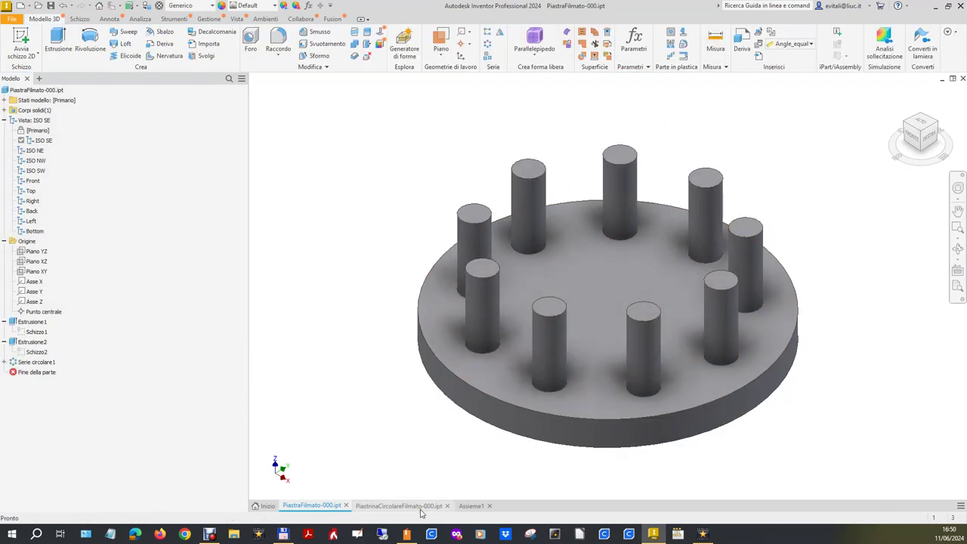
- Switch through the PiastrinaCircolareFilmato tab back to the Assieme1 assembly
click(398, 506)
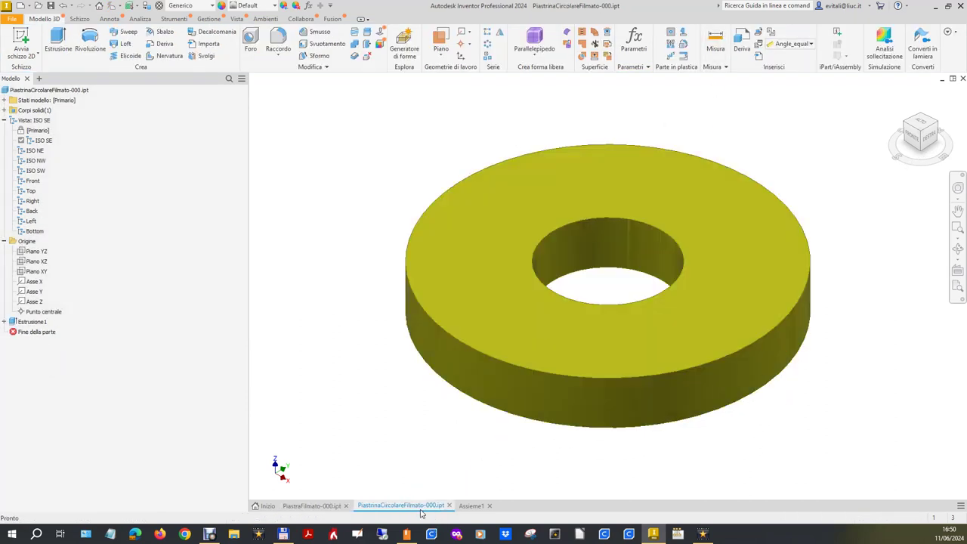
click(476, 506)
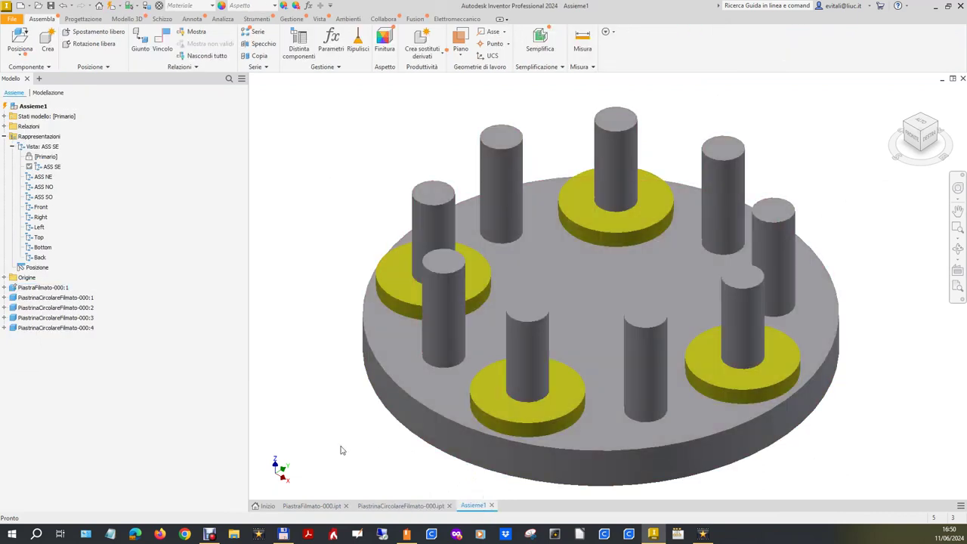
click(12, 21)
- Save the assembly as RimpiazzoFilmato-000.iam and accept updating it with the changed parts
click(33, 137)
click(504, 198)
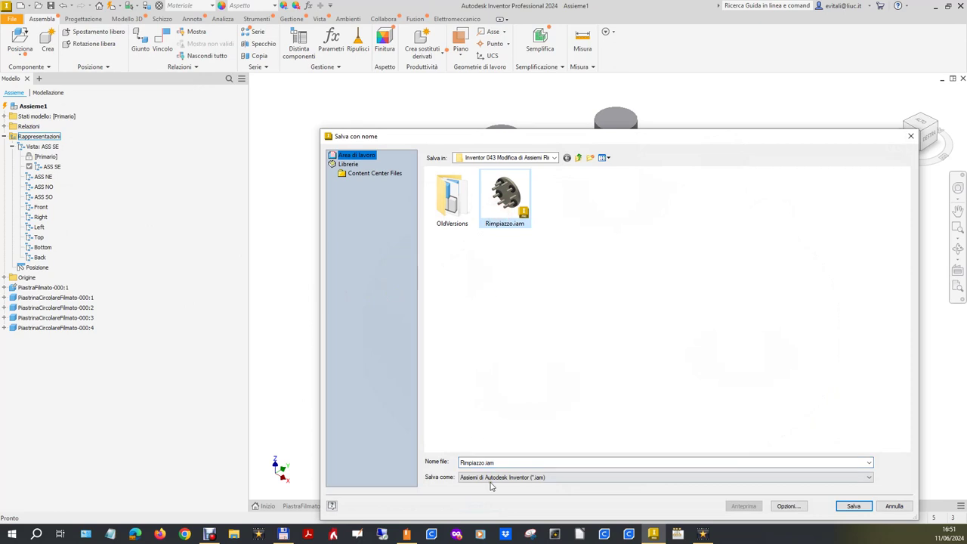
click(481, 461)
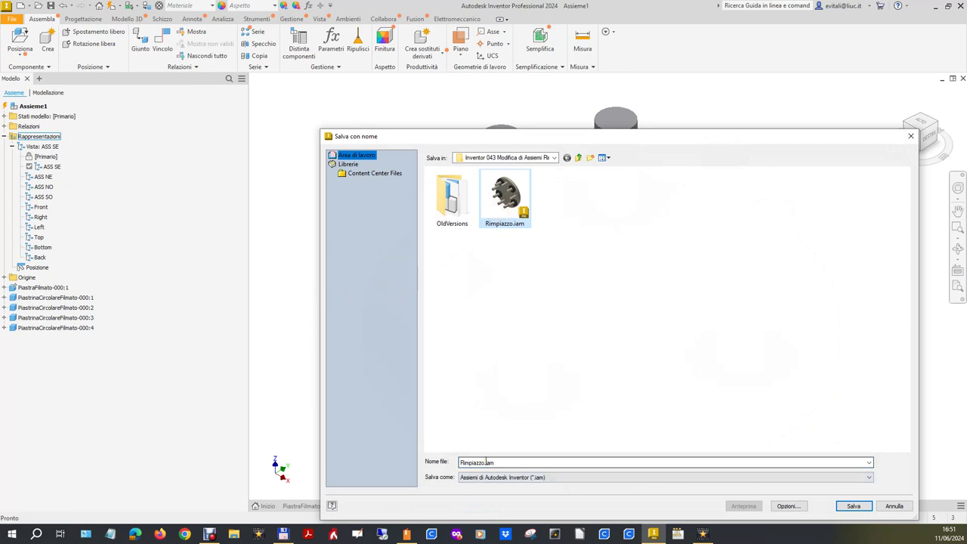
double_click(484, 462)
click(484, 461)
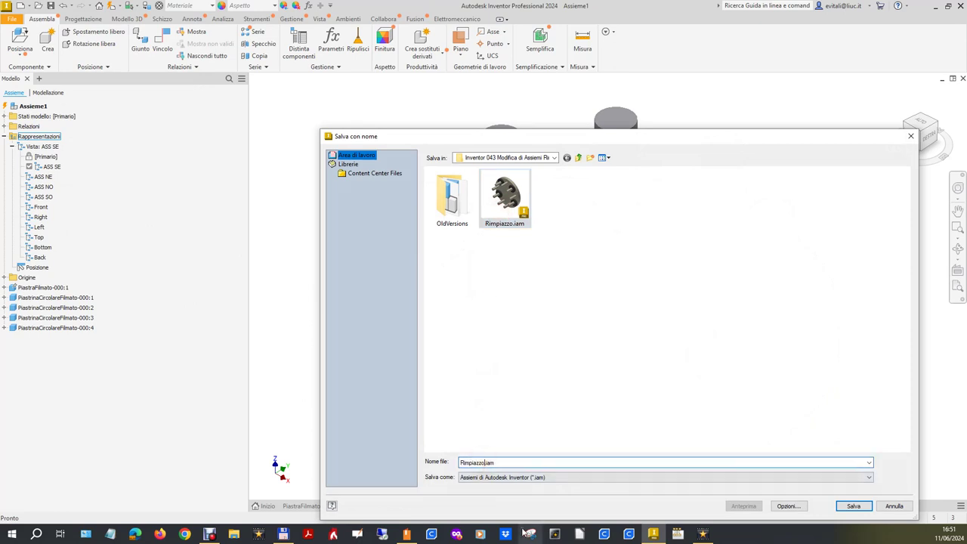
text(Filma)
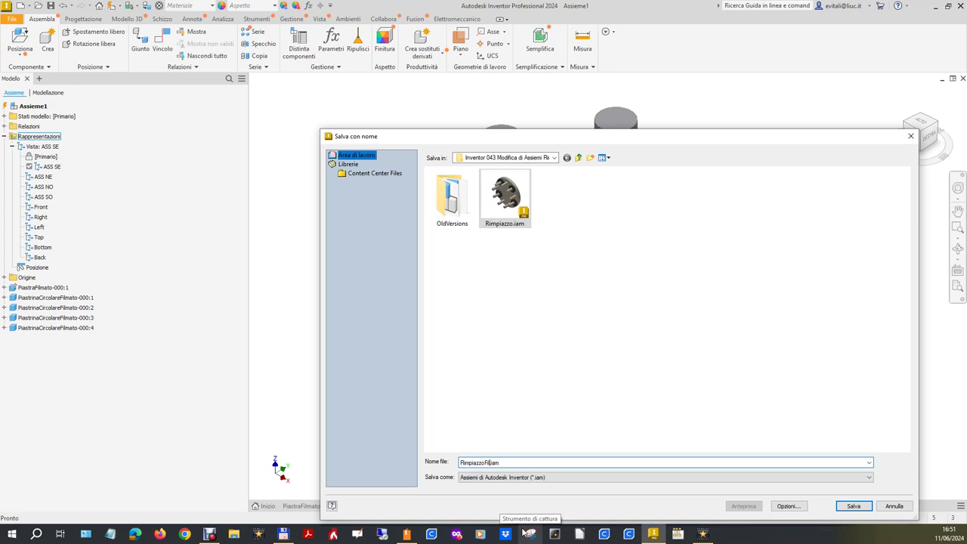
text(to-000)
key(Return)
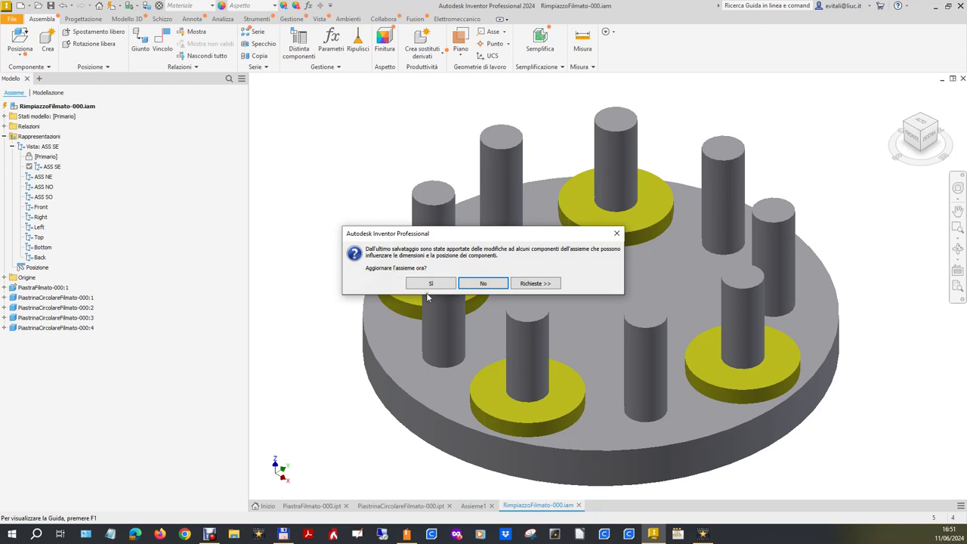
click(429, 283)
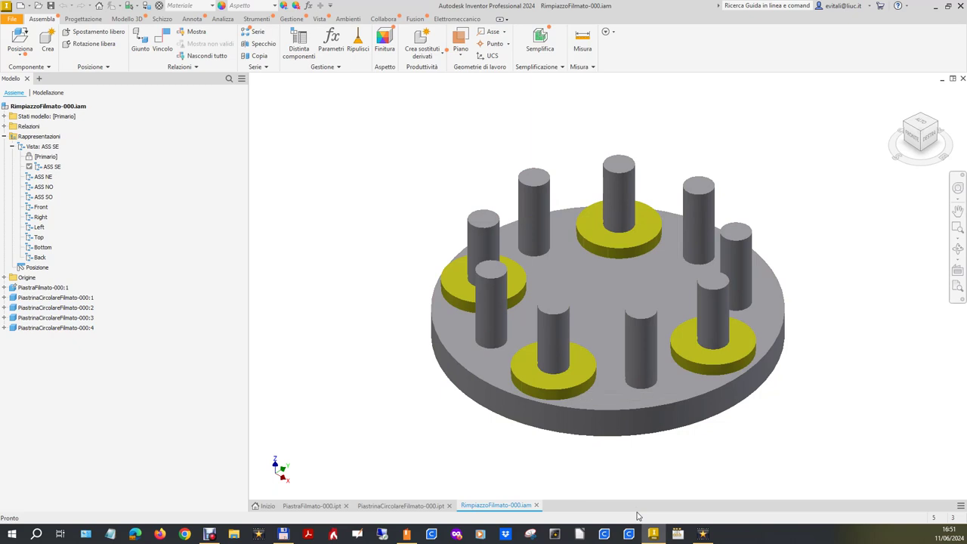
click(268, 505)
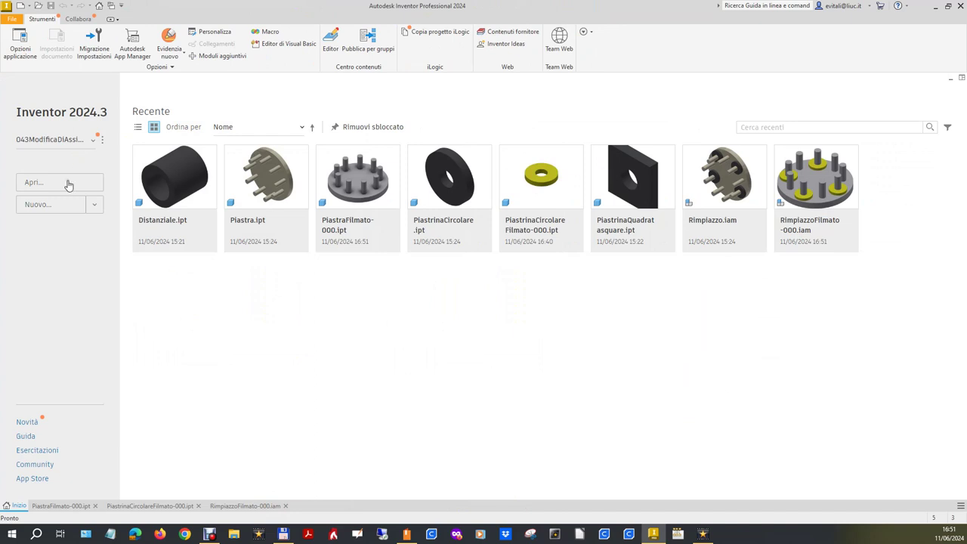
- Create a new ISO (mm) part, Parte6, and select its Piano XY origin plane
click(59, 205)
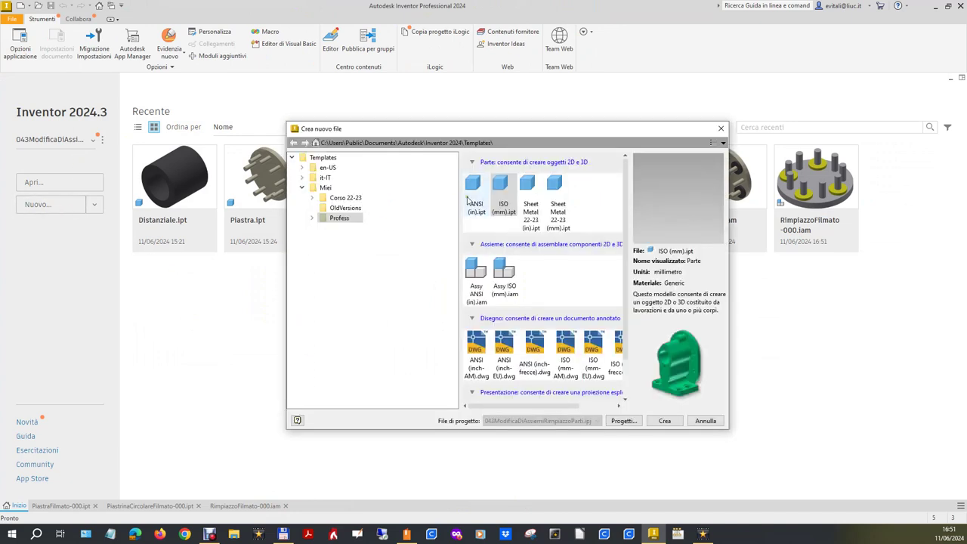
double_click(501, 190)
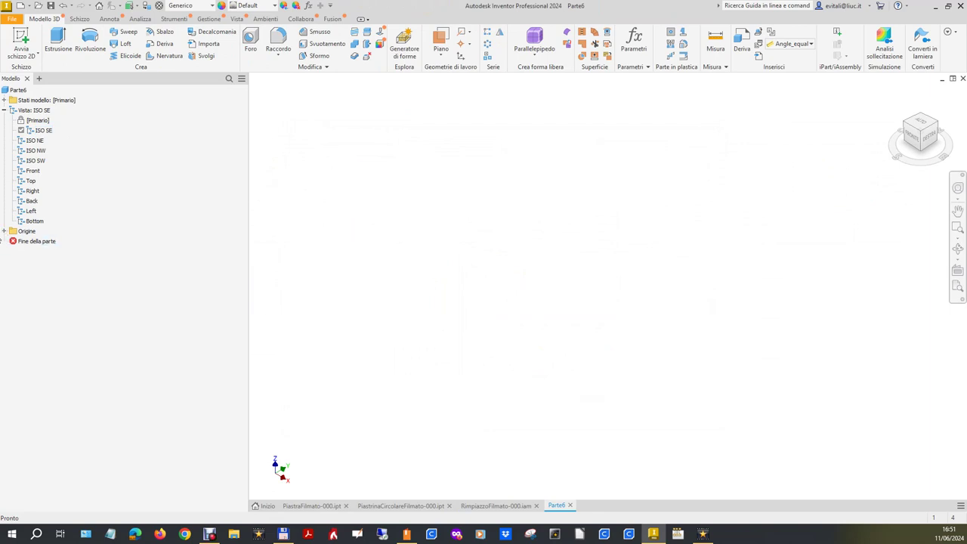
double_click(12, 232)
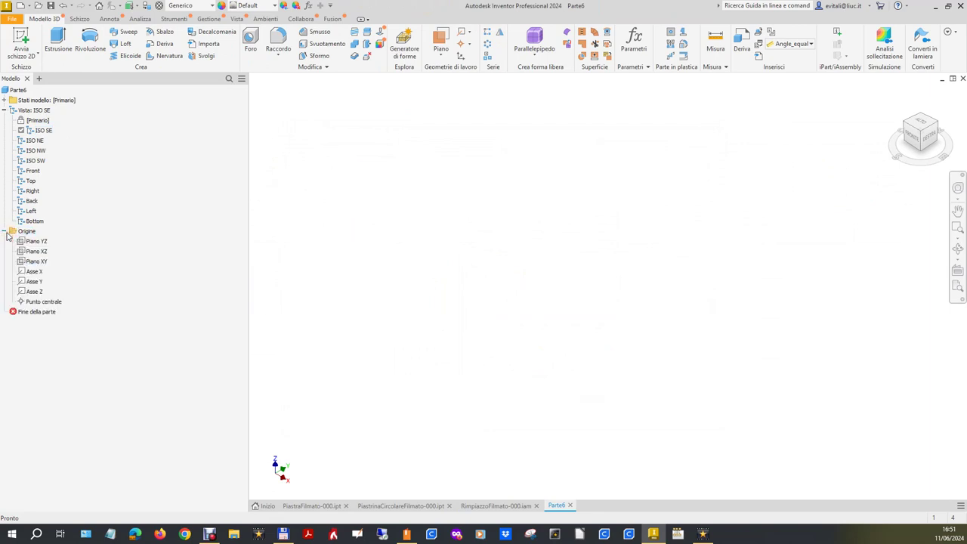
click(42, 262)
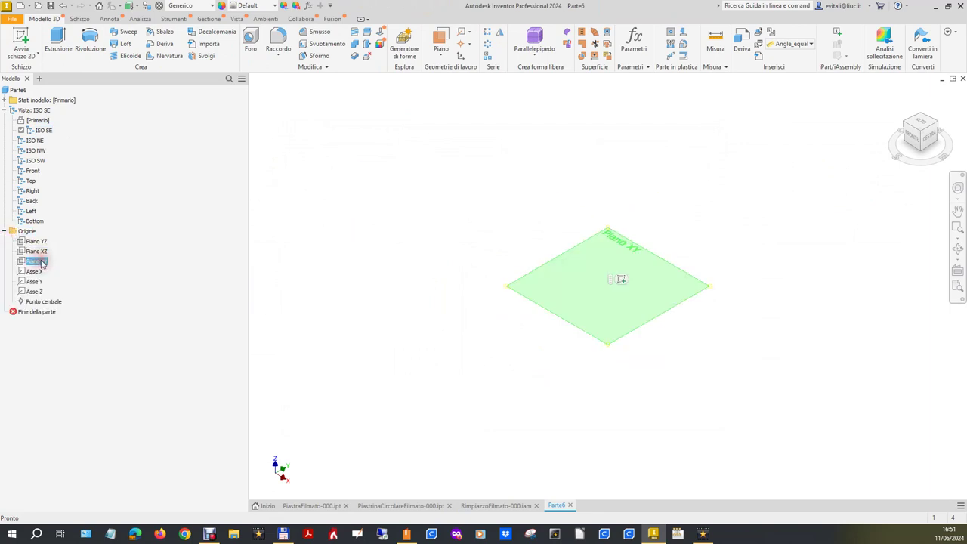
- Start a sketch on Piano XY and draw a small and a large circle
click(621, 279)
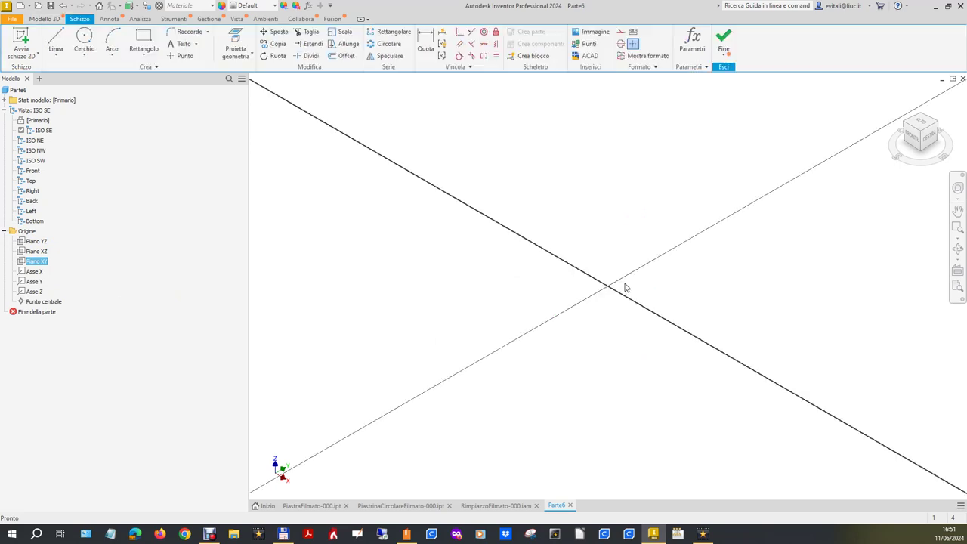
click(84, 39)
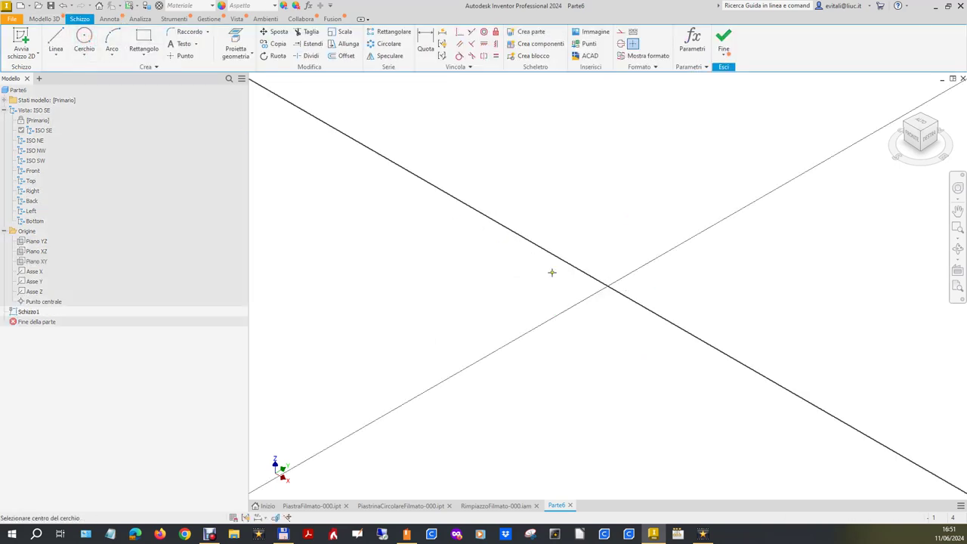
click(609, 289)
click(611, 269)
click(621, 332)
click(624, 258)
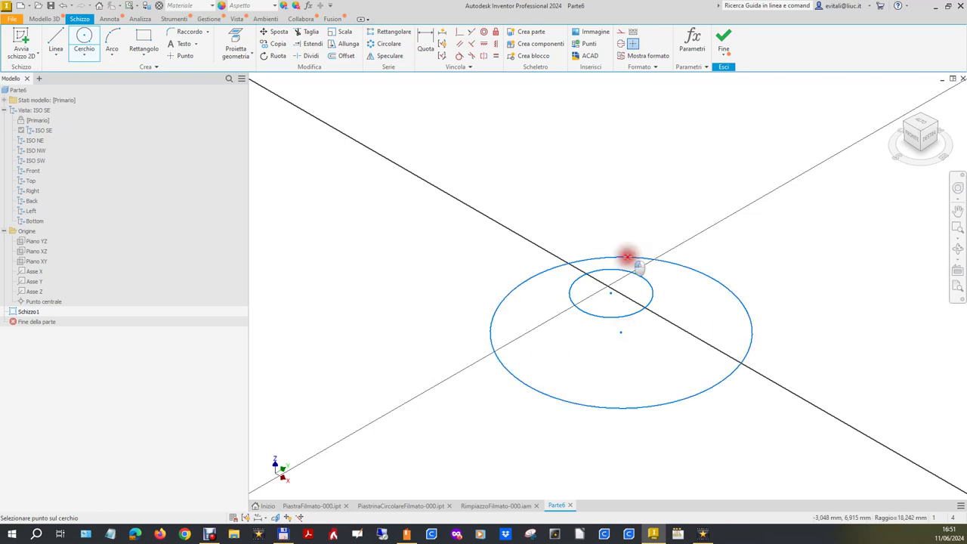
- Make the circles concentric and pin their common centre to the origin
click(483, 32)
click(608, 272)
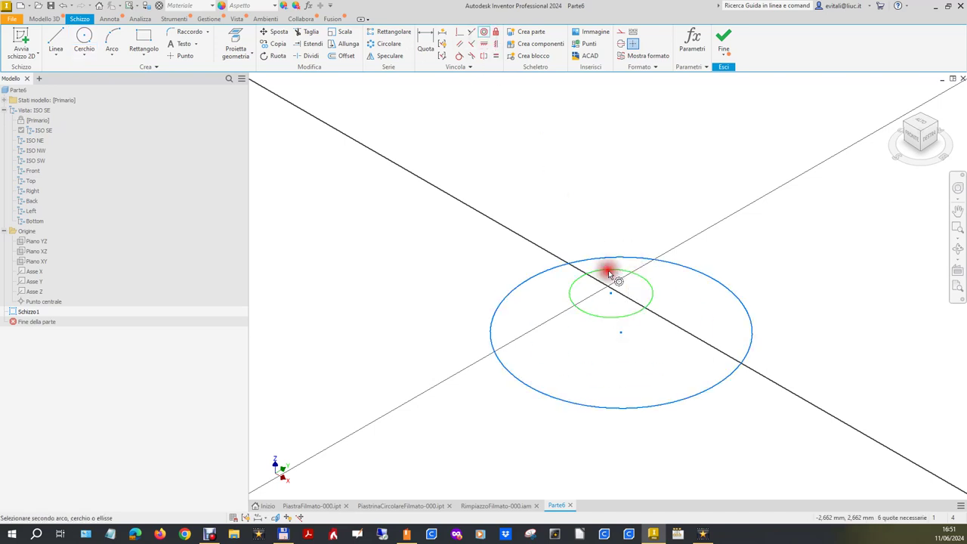
click(608, 258)
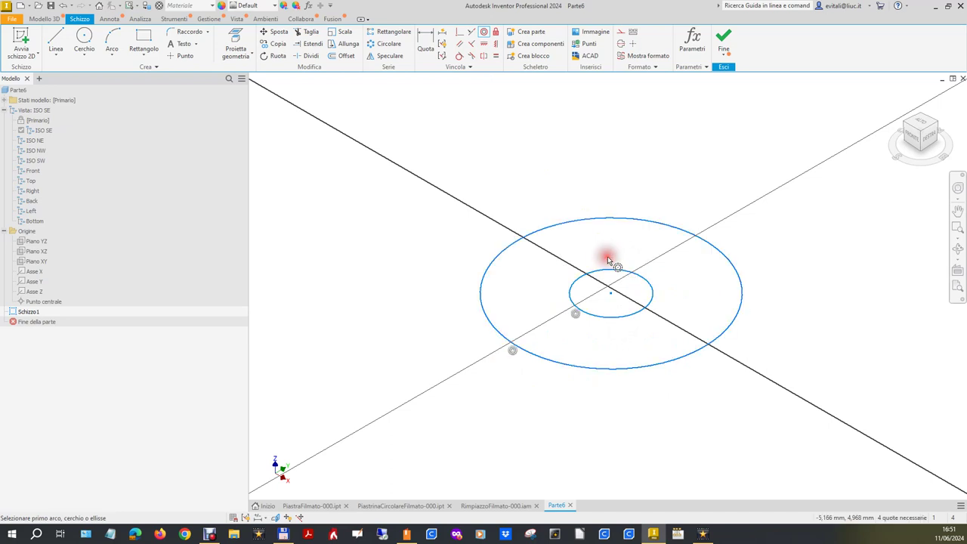
click(458, 32)
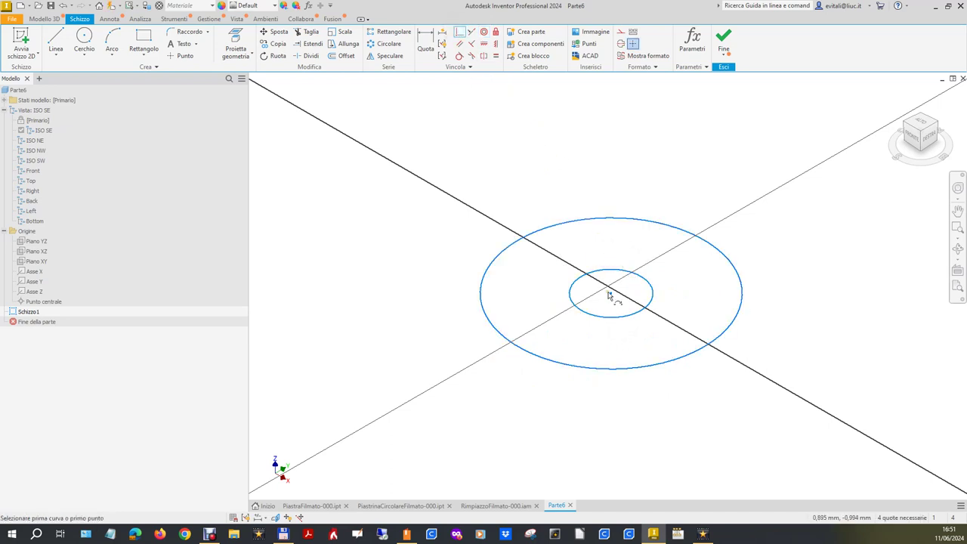
click(610, 295)
click(53, 302)
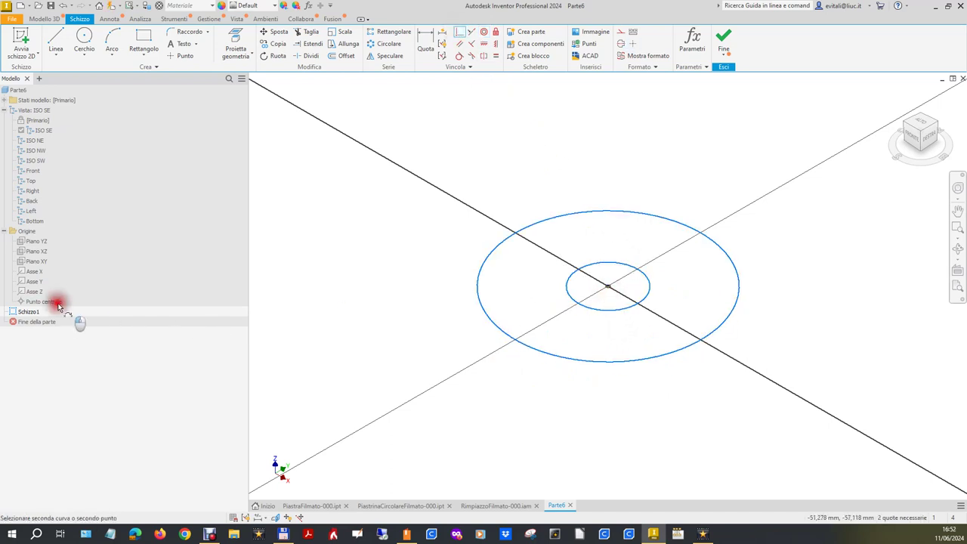
- Dimension the circles to diameters 15 and 30 and finish the sketch
click(427, 40)
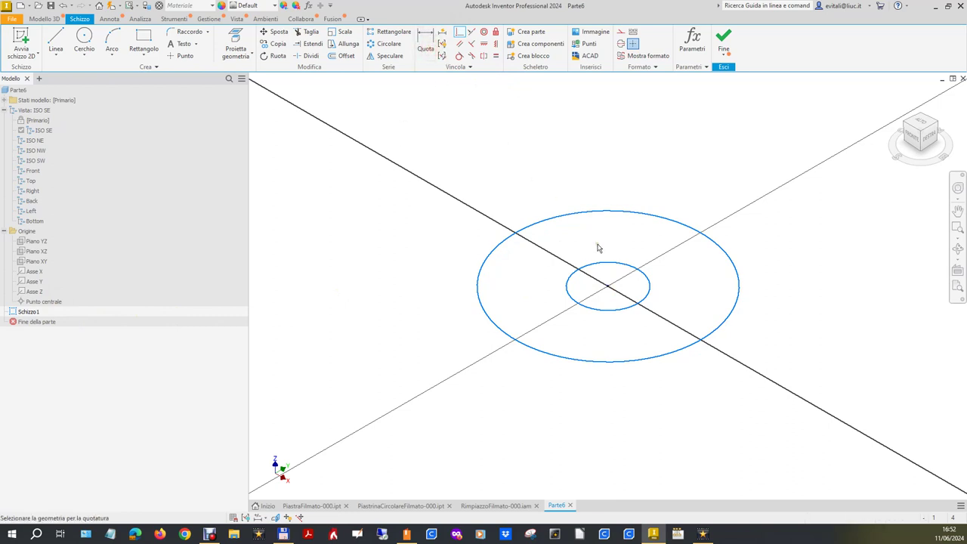
click(604, 267)
click(590, 176)
text(15)
key(Return)
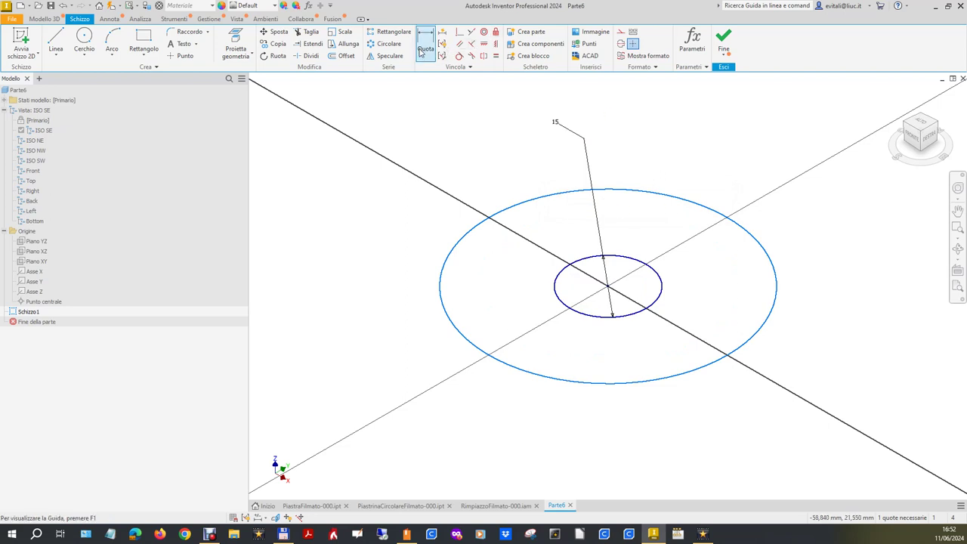
click(544, 196)
click(493, 155)
text(30)
key(Return)
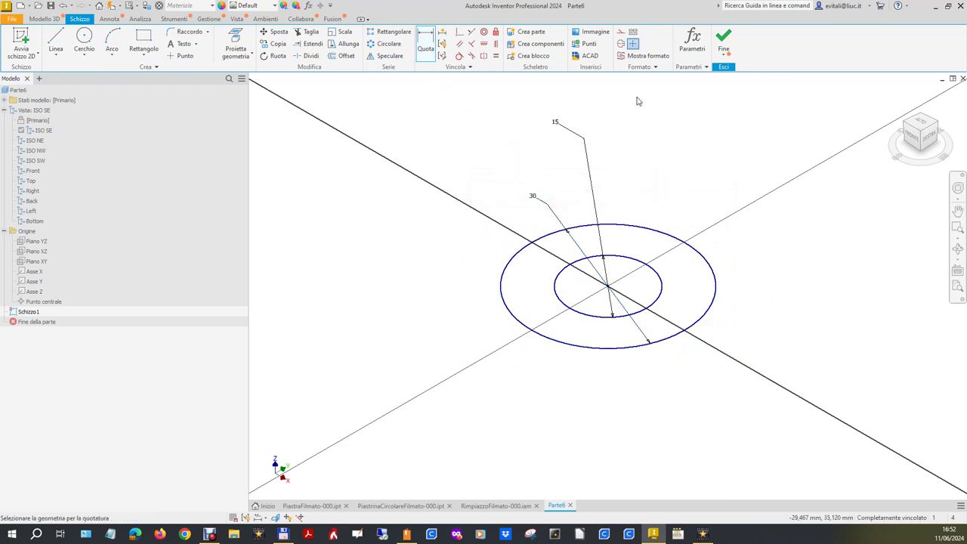
click(723, 44)
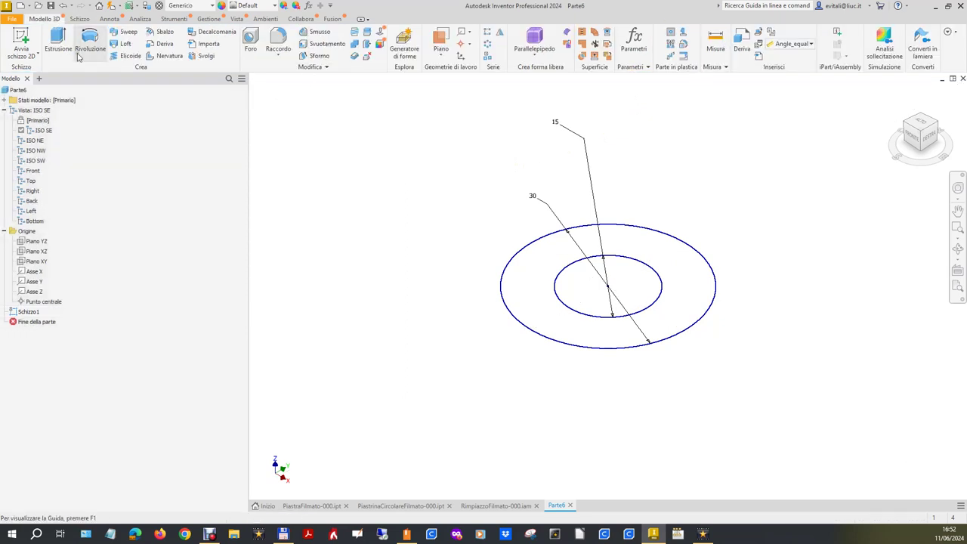
- Extrude the 15/30 ring profile 30 mm into a hollow tube, Estrusione1
click(58, 41)
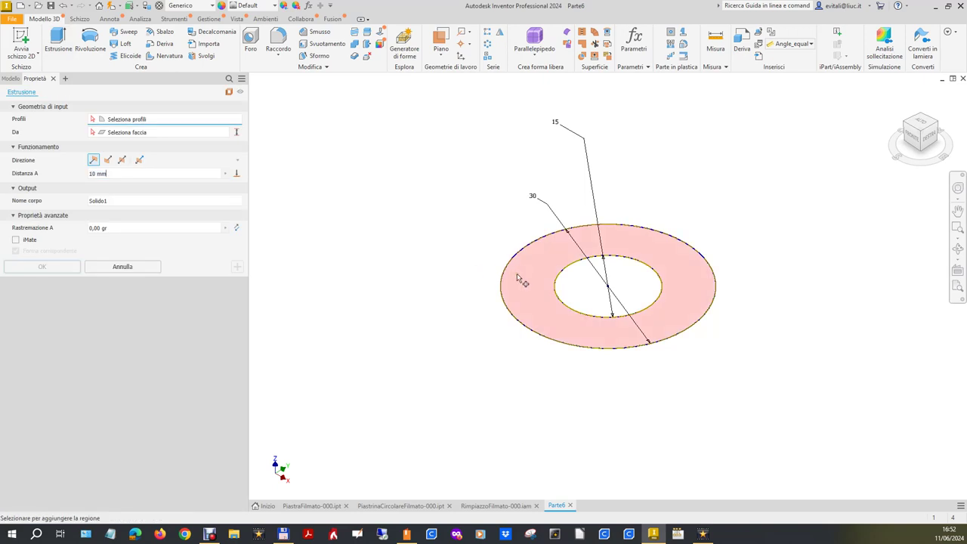
click(520, 268)
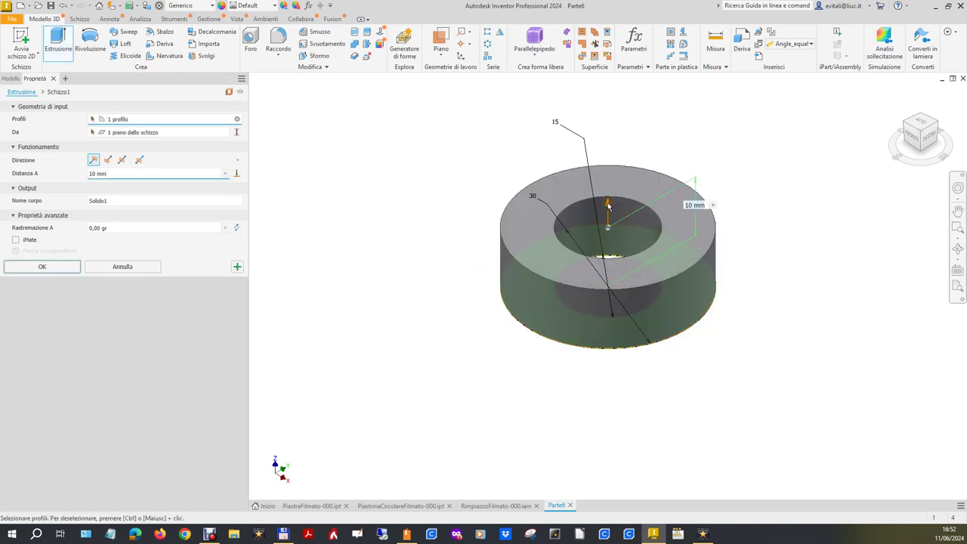
drag(607, 204, 605, 97)
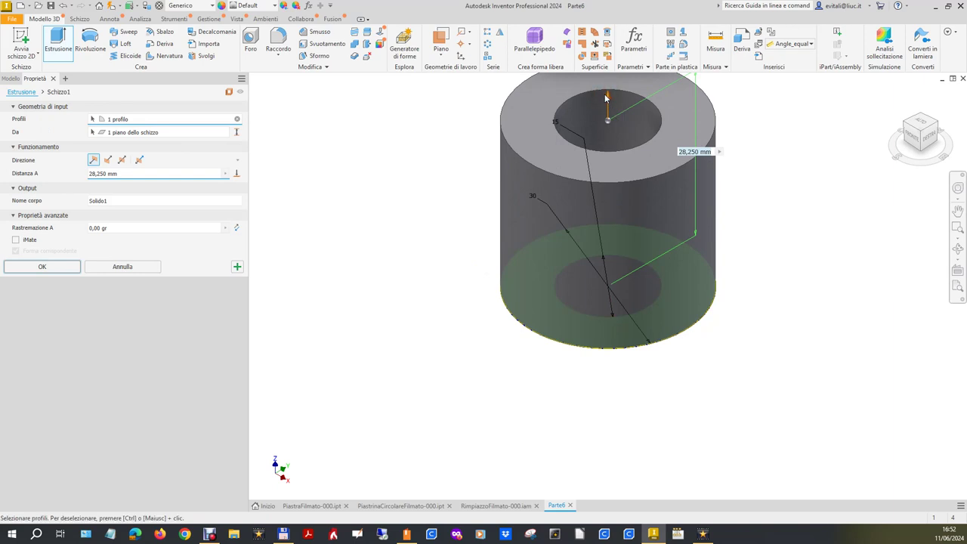
key(Return)
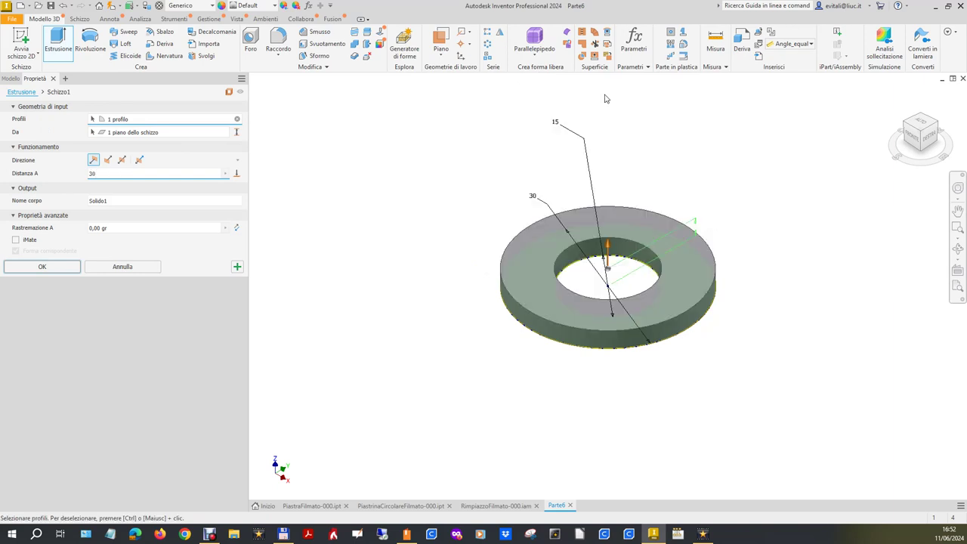
scroll(751, 354, down, 2)
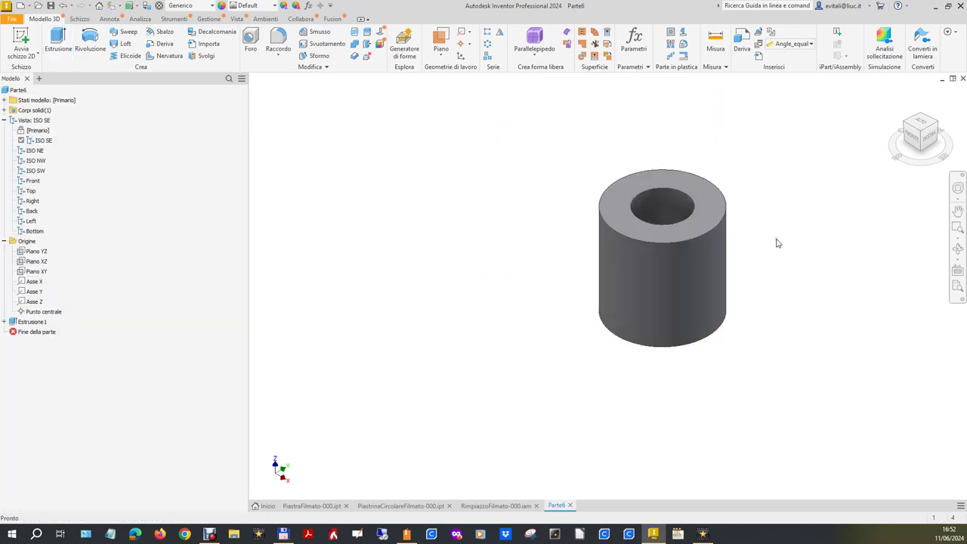
scroll(777, 242, up, 3)
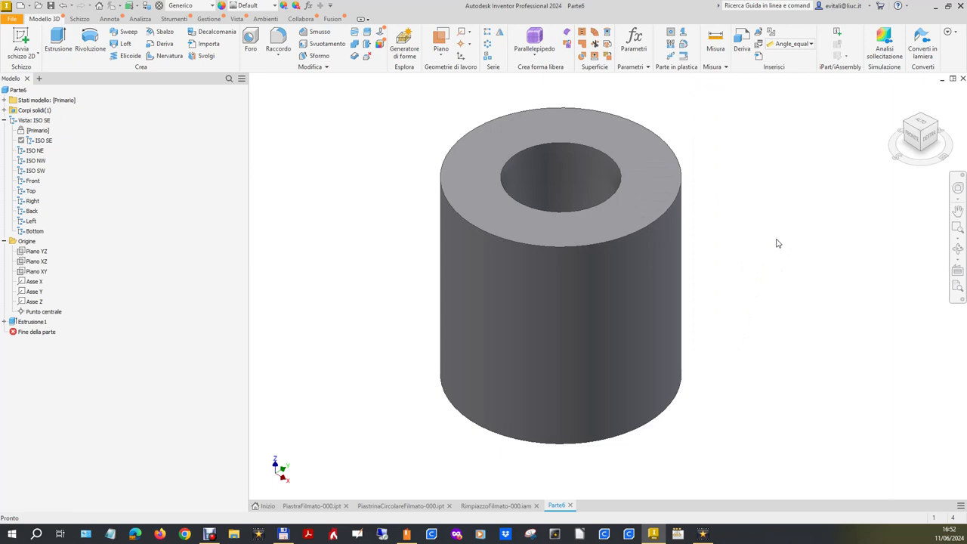
- Give the cylinder the Liscia - Rosso material
click(273, 6)
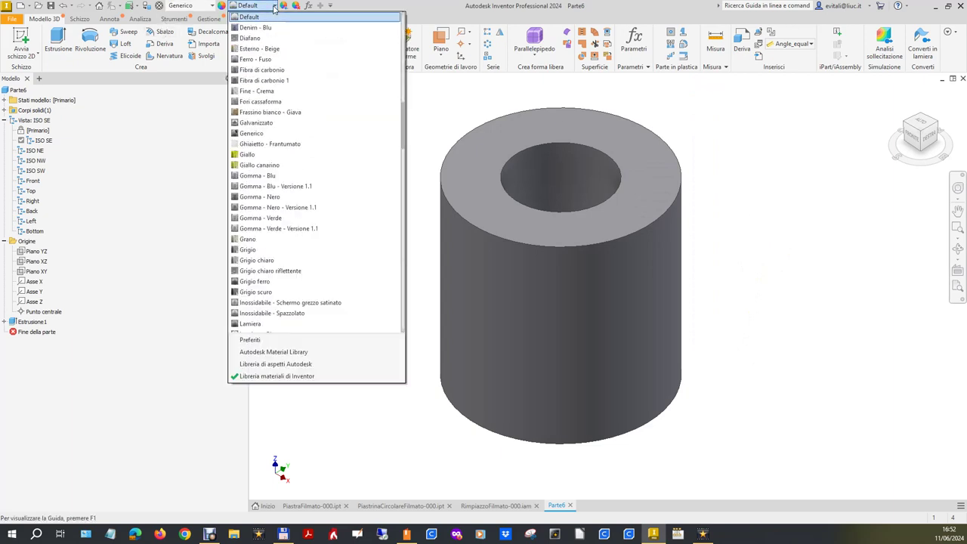
scroll(348, 290, down, 3)
scroll(348, 291, down, 6)
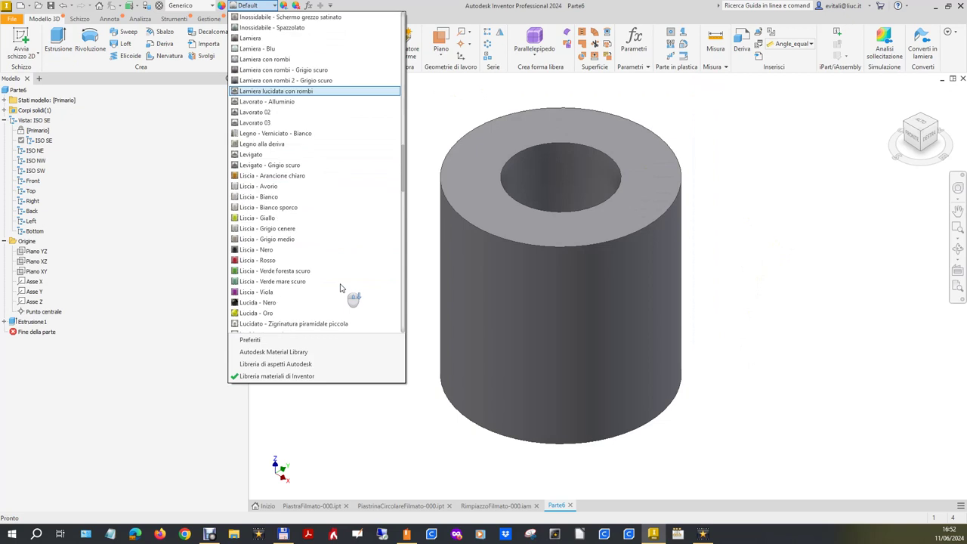
click(272, 262)
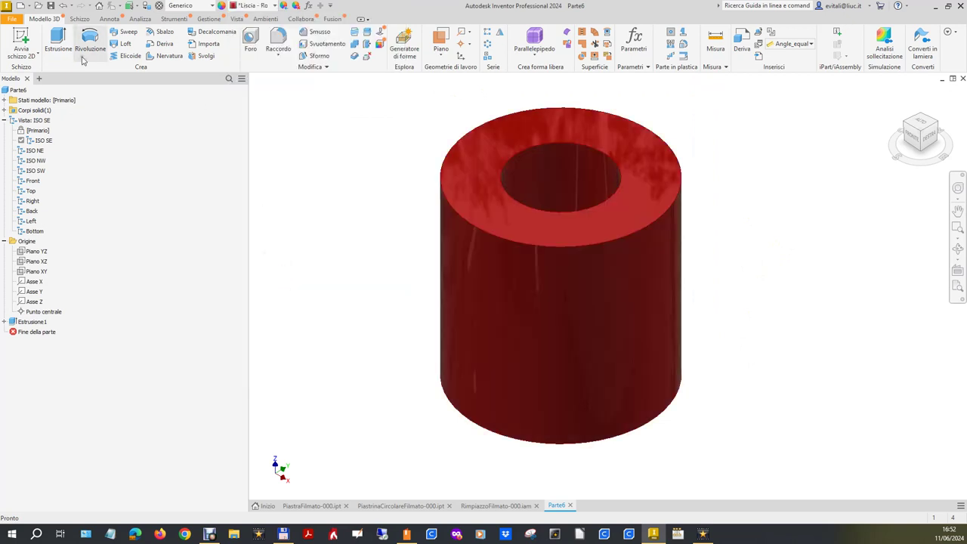
- Save the part as DistanzialeFilmato-000.ipt
click(10, 21)
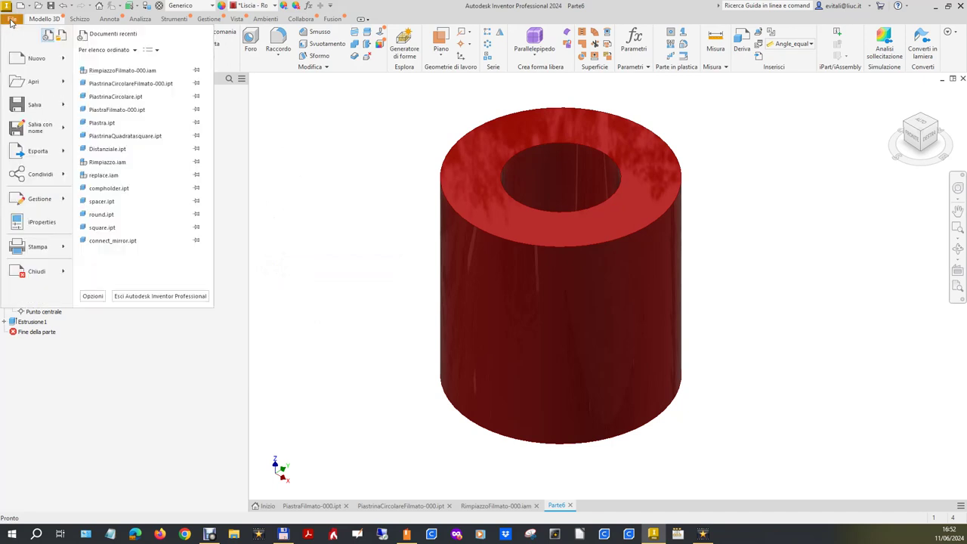
click(28, 140)
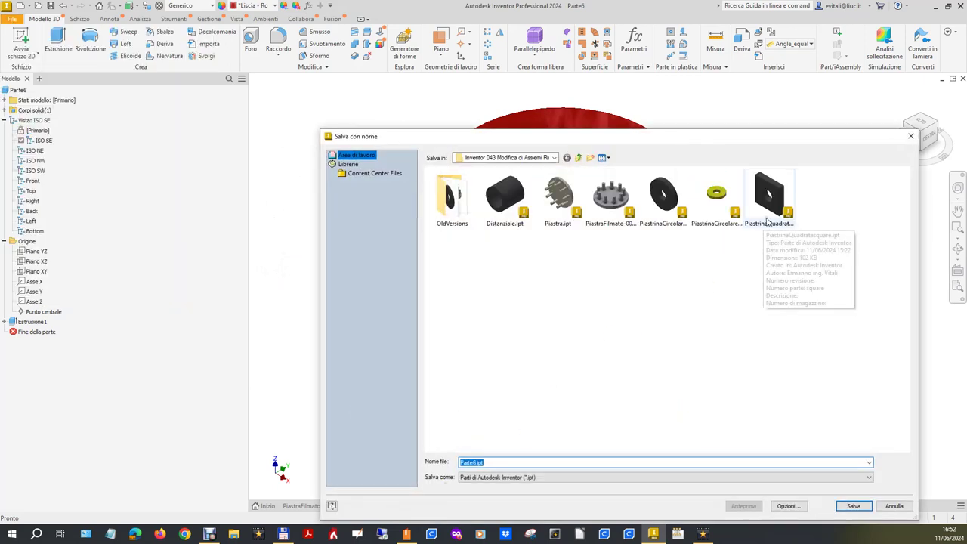
click(507, 193)
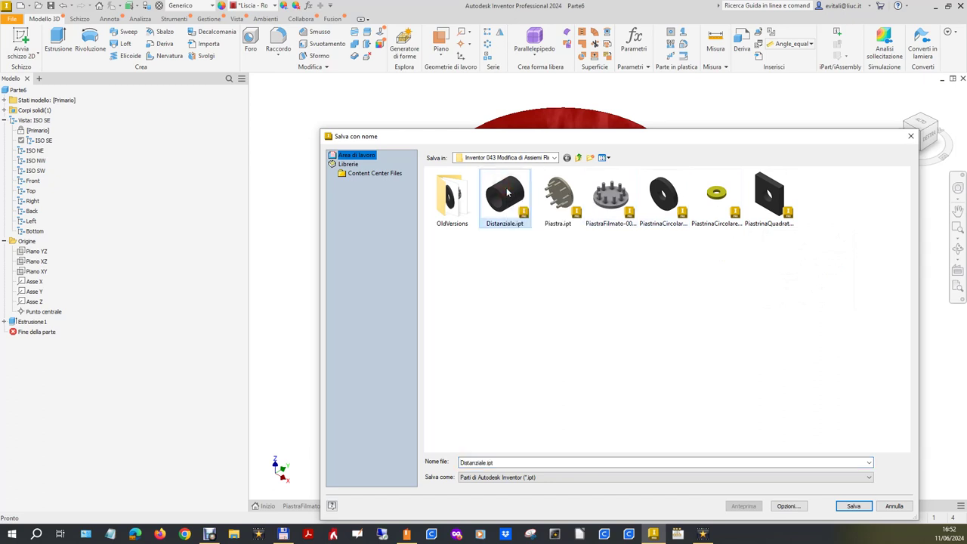
click(487, 462)
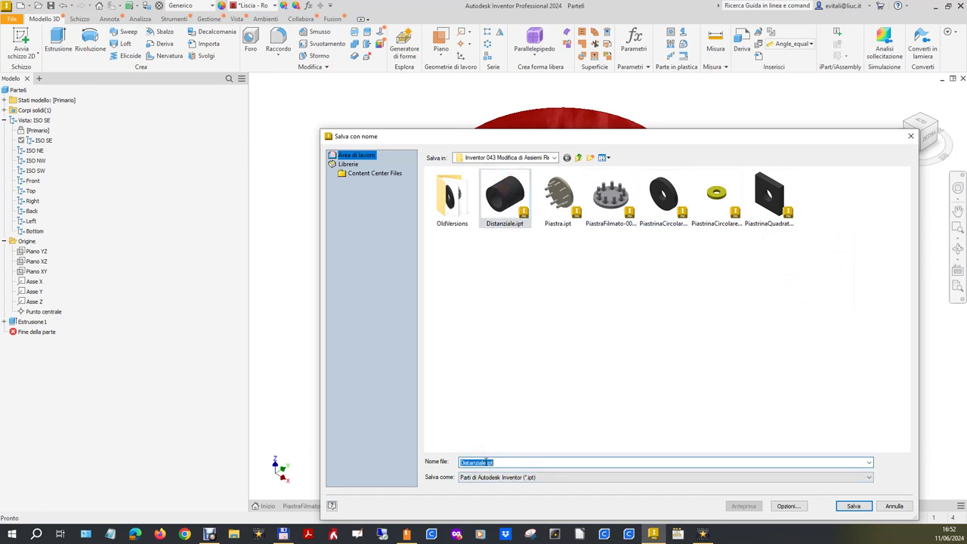
text(Filmato)
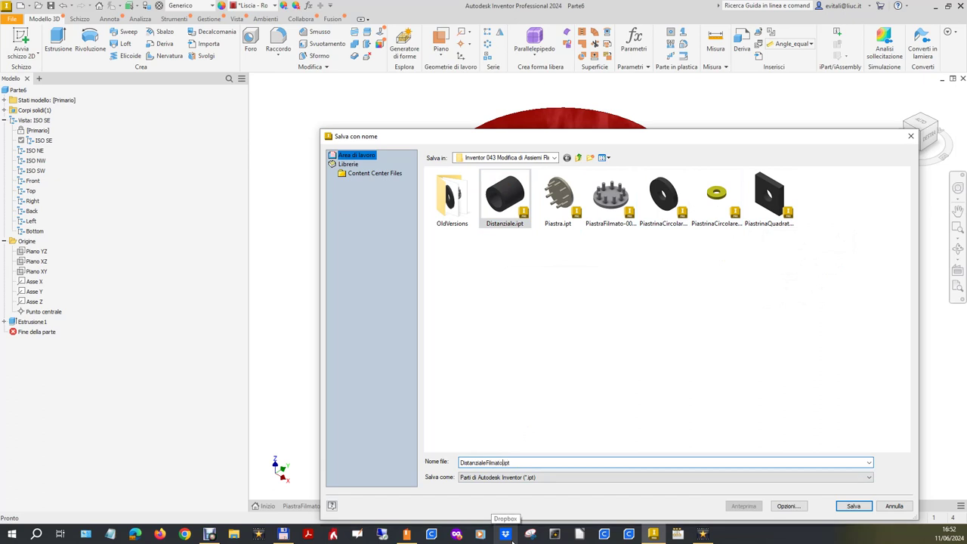
text(-000)
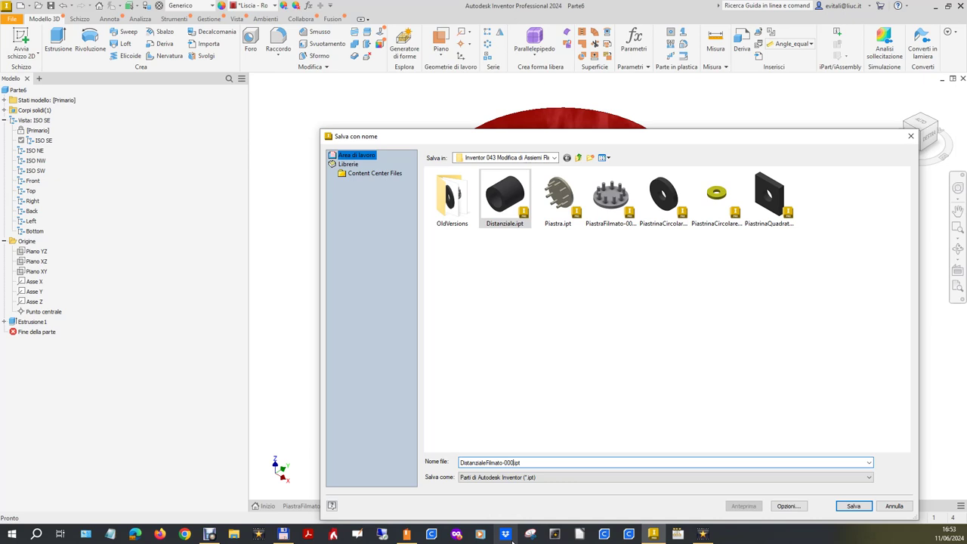
key(Return)
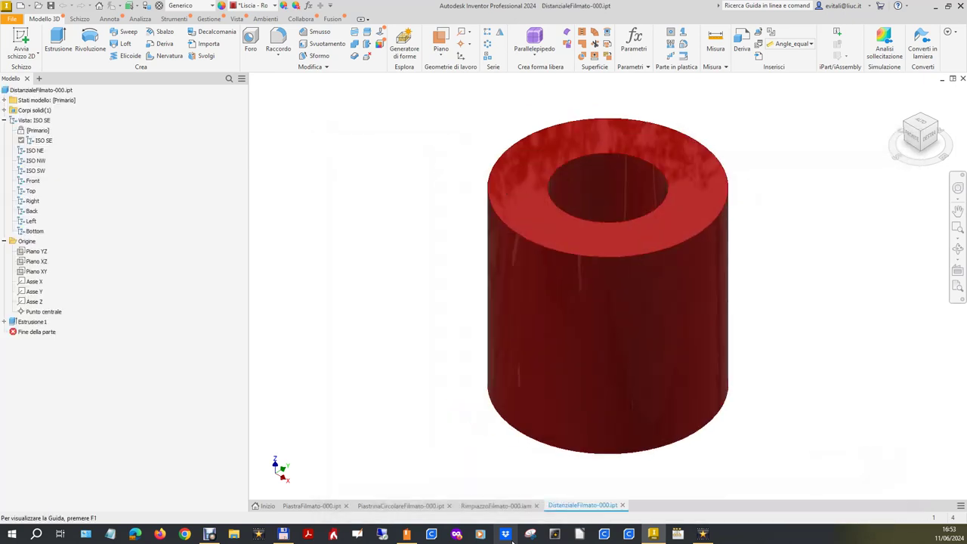
click(266, 507)
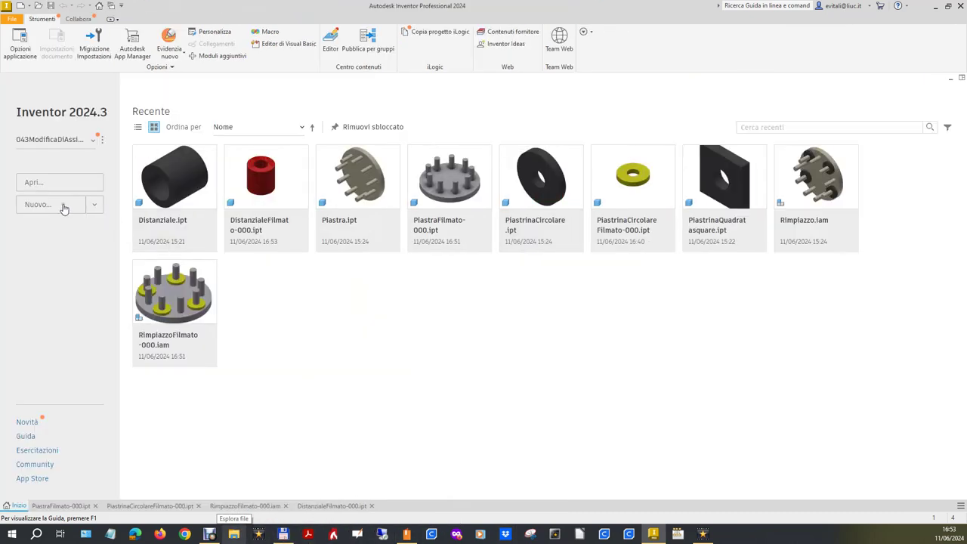
- Create a new part, Parte7, and begin Schizzo1 on its XY plane
click(53, 203)
double_click(495, 195)
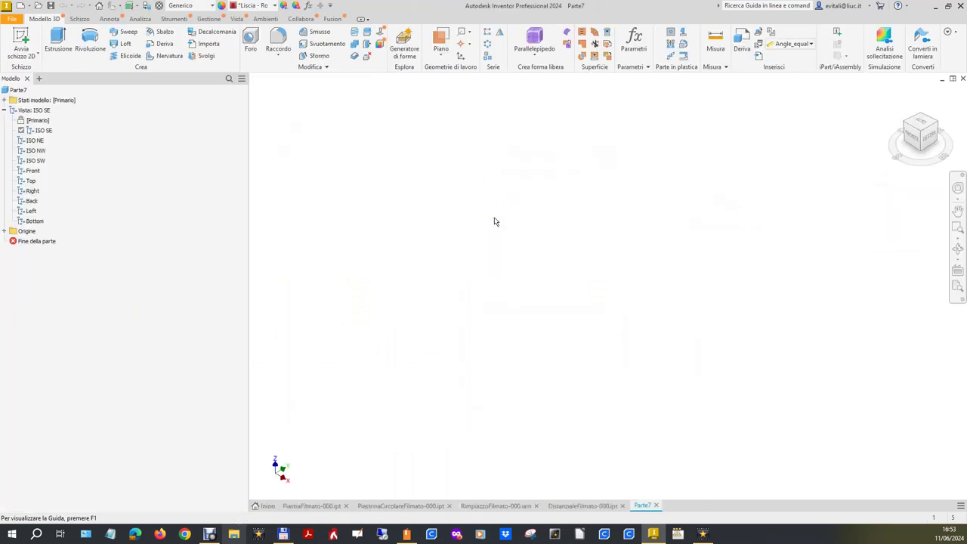
click(3, 231)
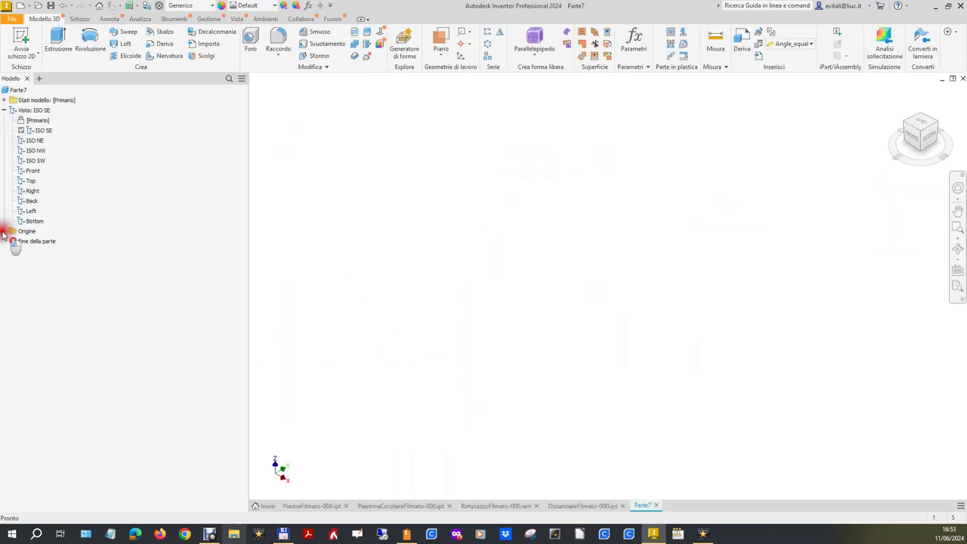
click(36, 261)
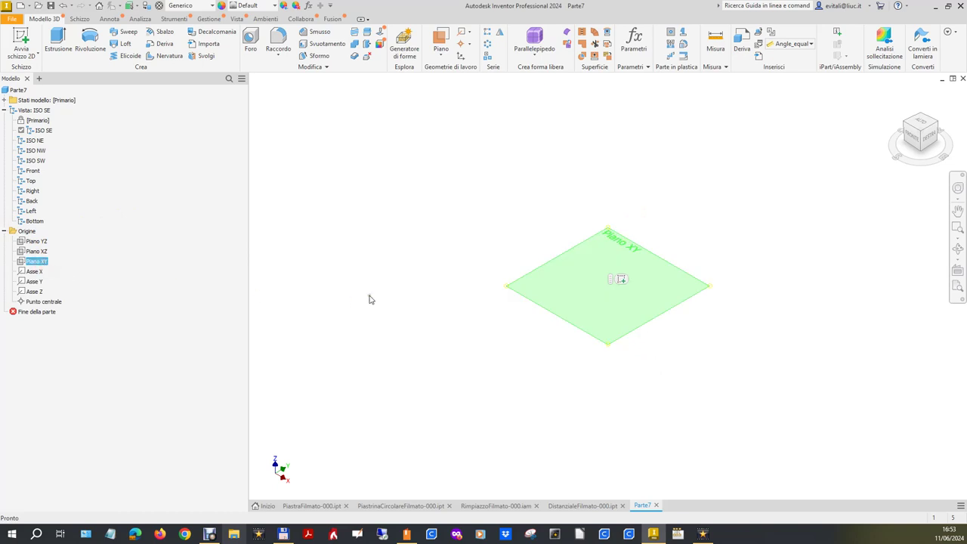
click(619, 279)
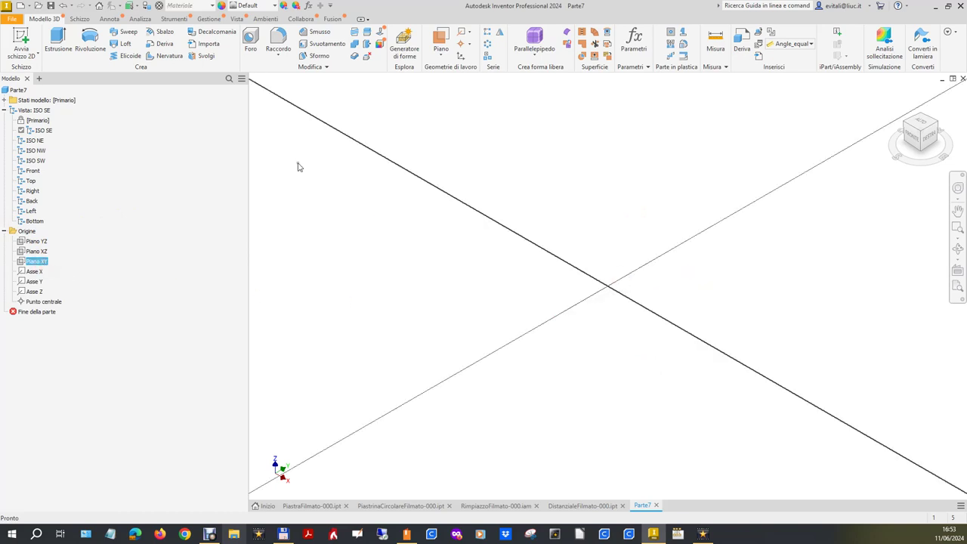
click(133, 41)
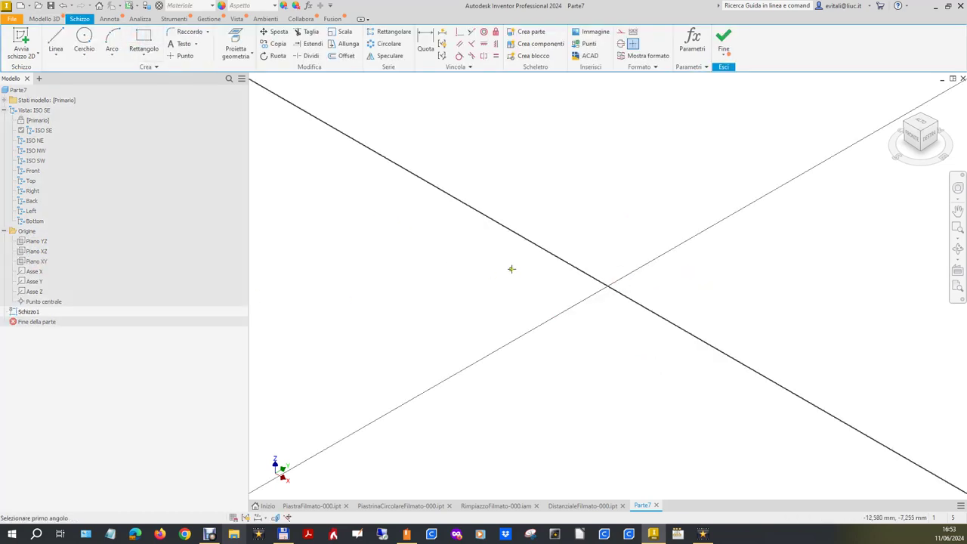
- Draw a rectangle with a circle inside it
click(470, 266)
click(782, 290)
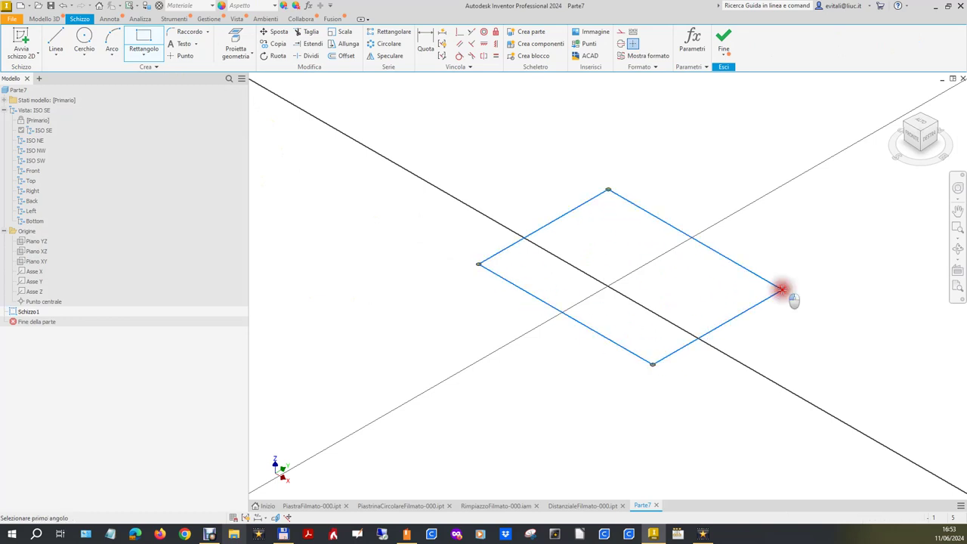
click(84, 38)
click(640, 285)
click(642, 264)
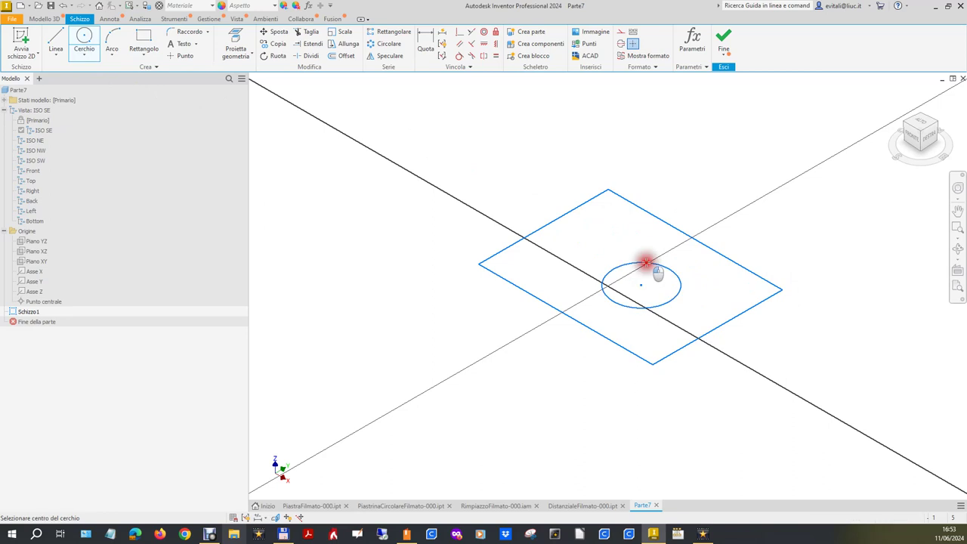
- Dimension the circle's diameter to 15
click(428, 36)
click(635, 264)
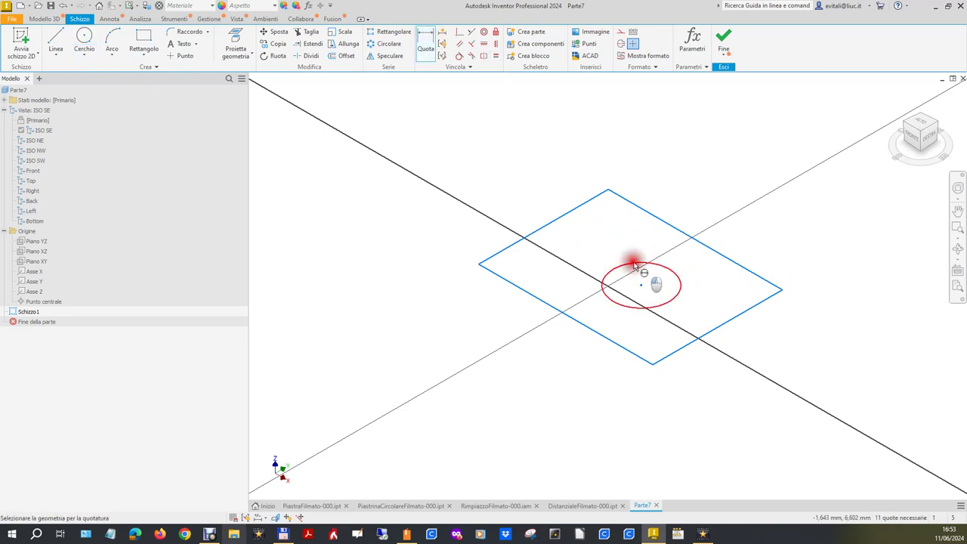
click(621, 245)
text(15)
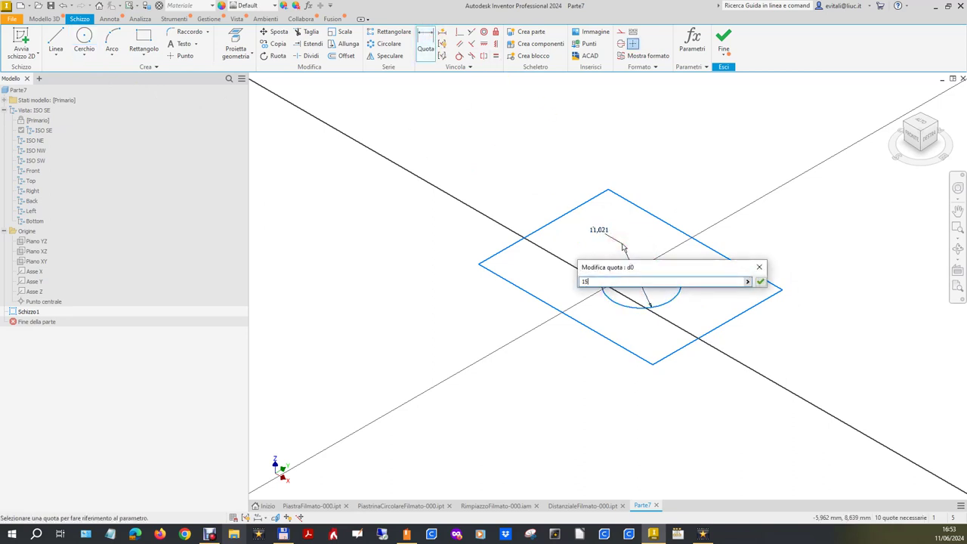
key(Return)
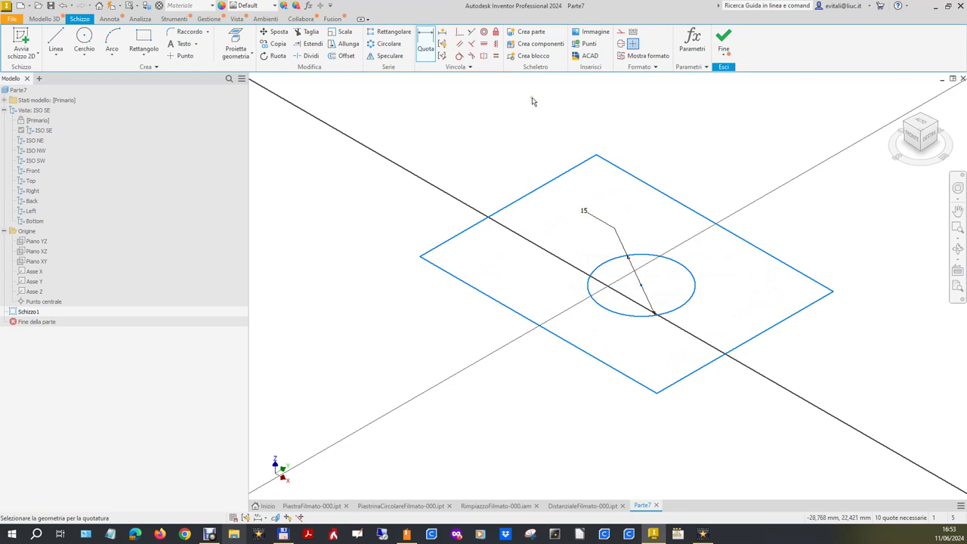
- Align the circle centre horizontally with the edge and make it coincide with the origin
click(483, 46)
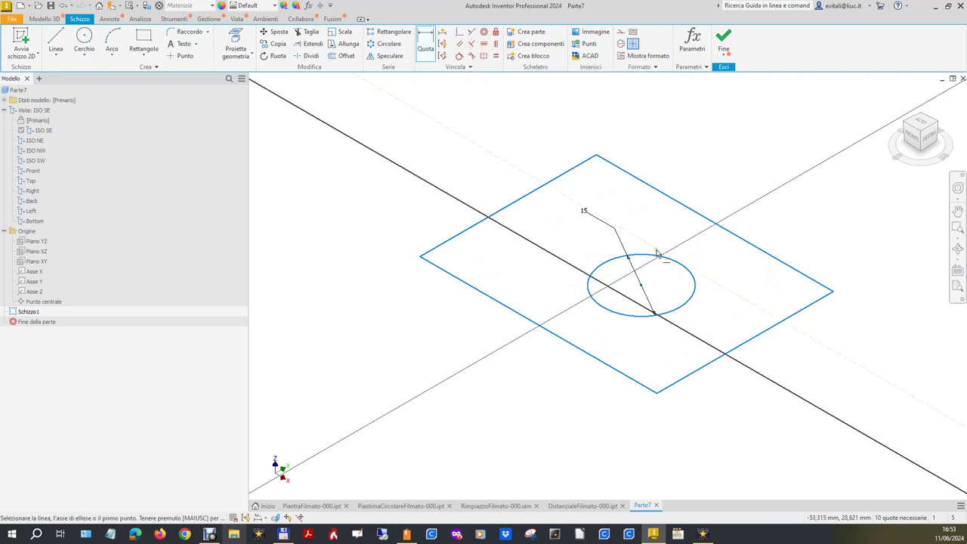
click(641, 284)
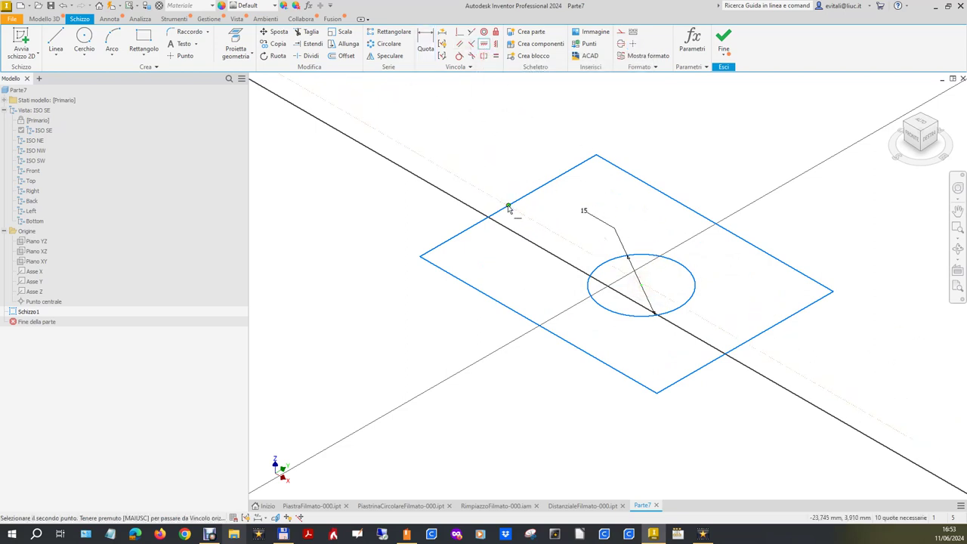
click(507, 207)
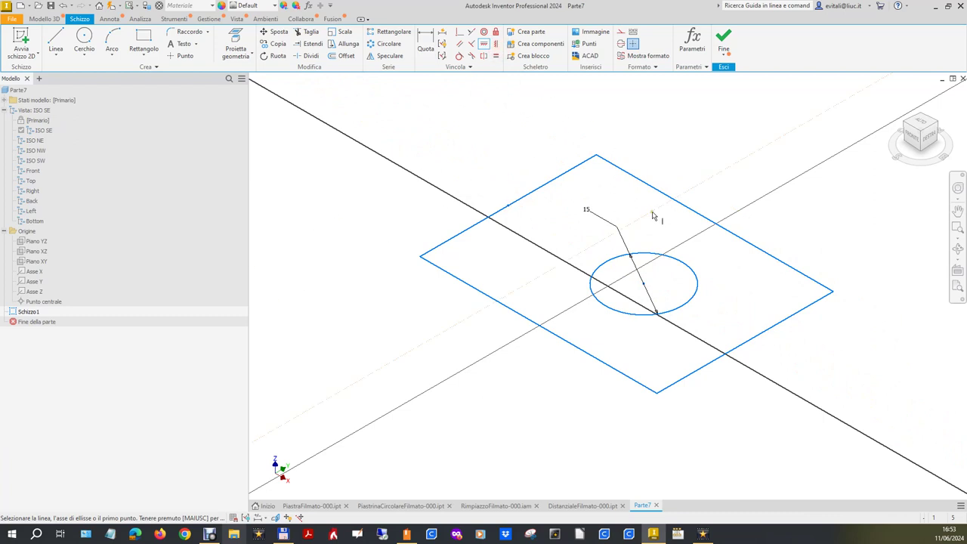
click(643, 286)
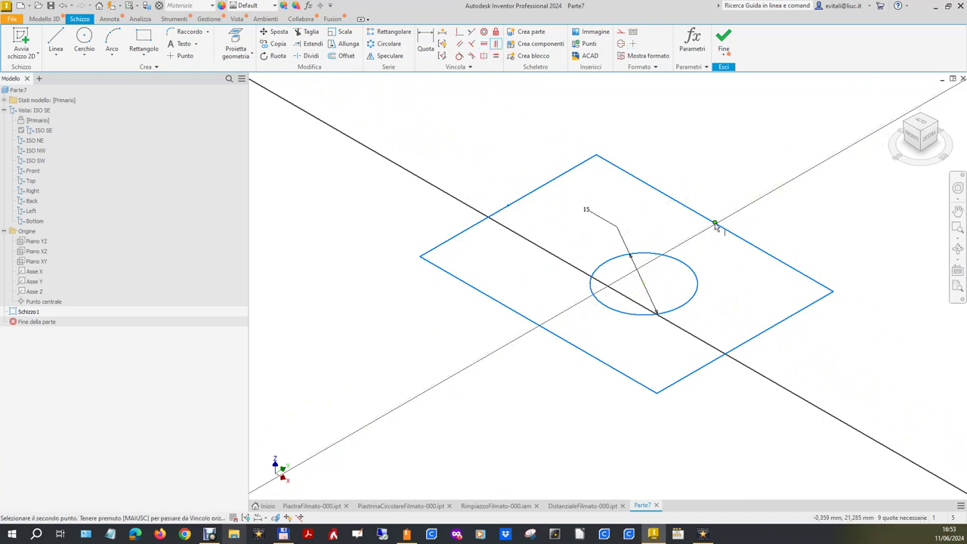
click(716, 225)
click(459, 33)
click(626, 276)
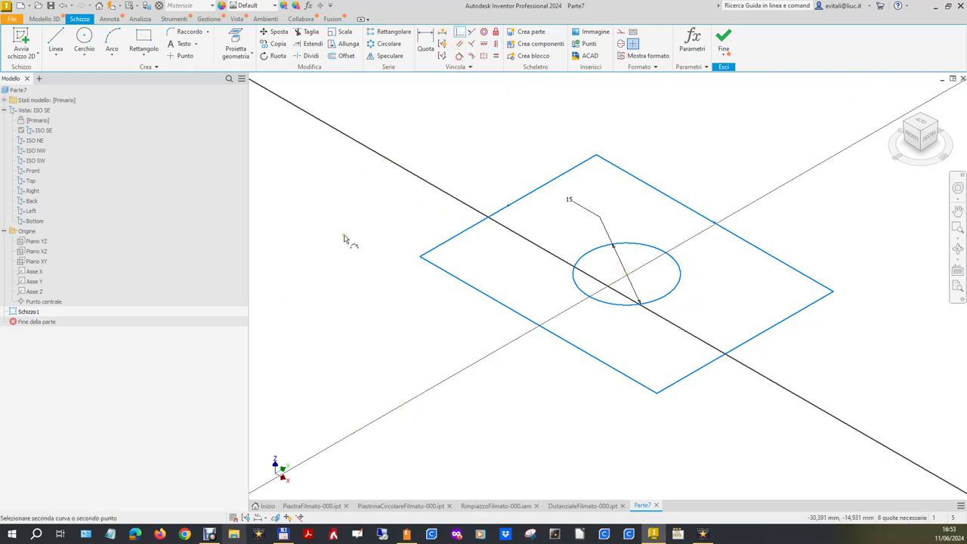
click(53, 303)
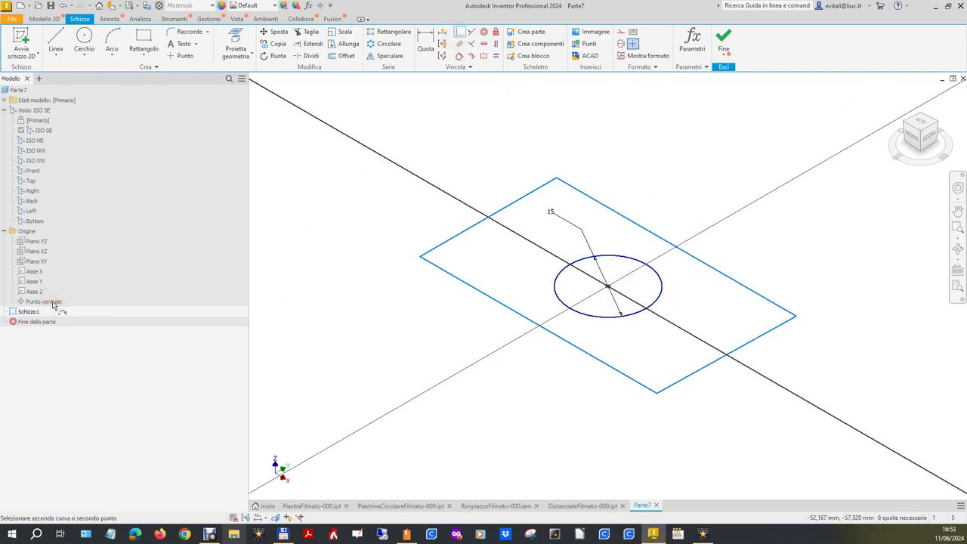
click(425, 43)
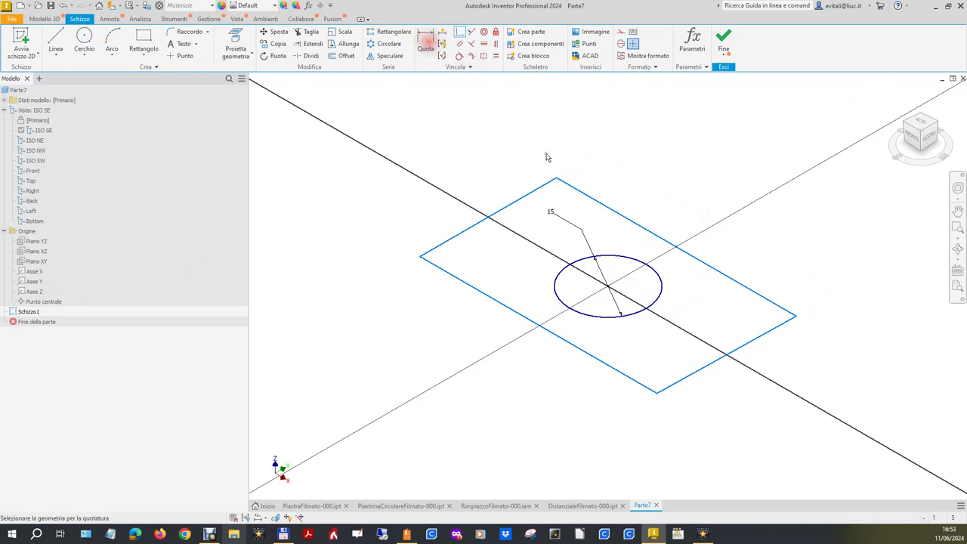
- Dimension the upper-right edge of the rectangle to 35
click(643, 222)
click(701, 188)
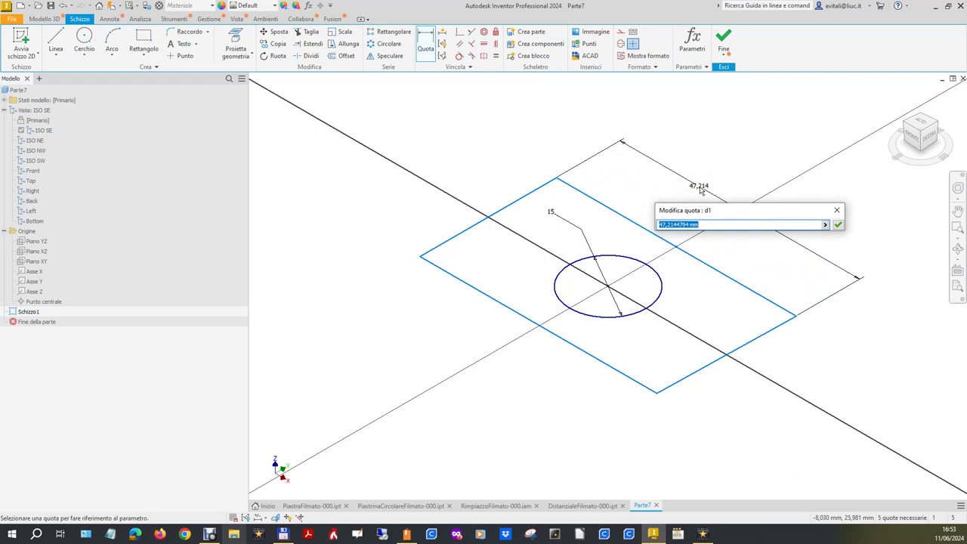
text(35)
key(Return)
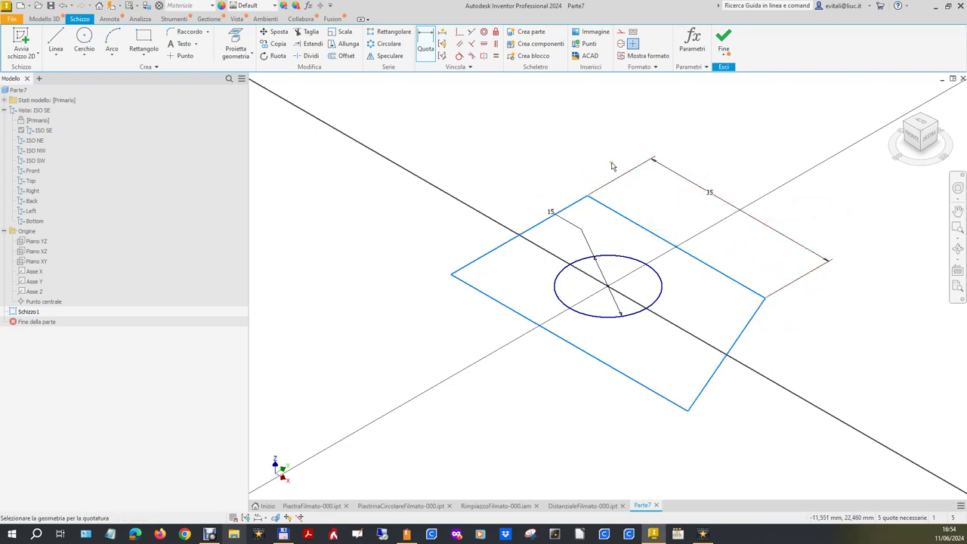
- Apply Perpendicular constraints to square the rectangle's corners
click(484, 43)
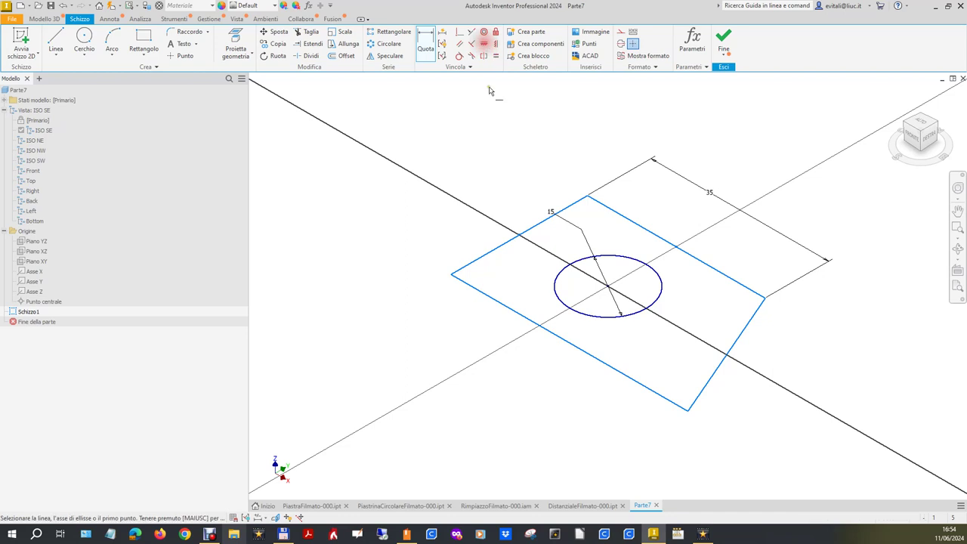
click(489, 300)
click(468, 56)
click(470, 262)
click(468, 284)
click(615, 214)
click(578, 202)
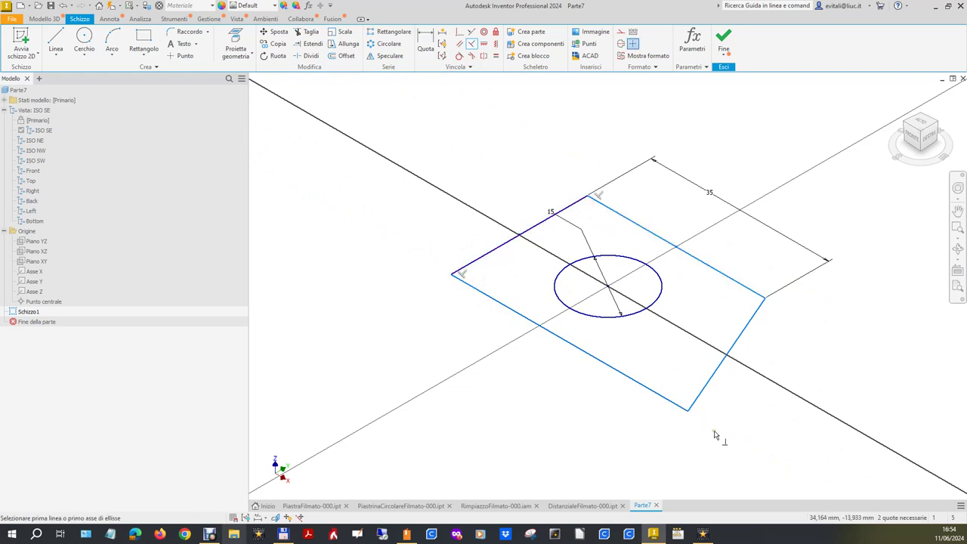
click(696, 393)
click(664, 398)
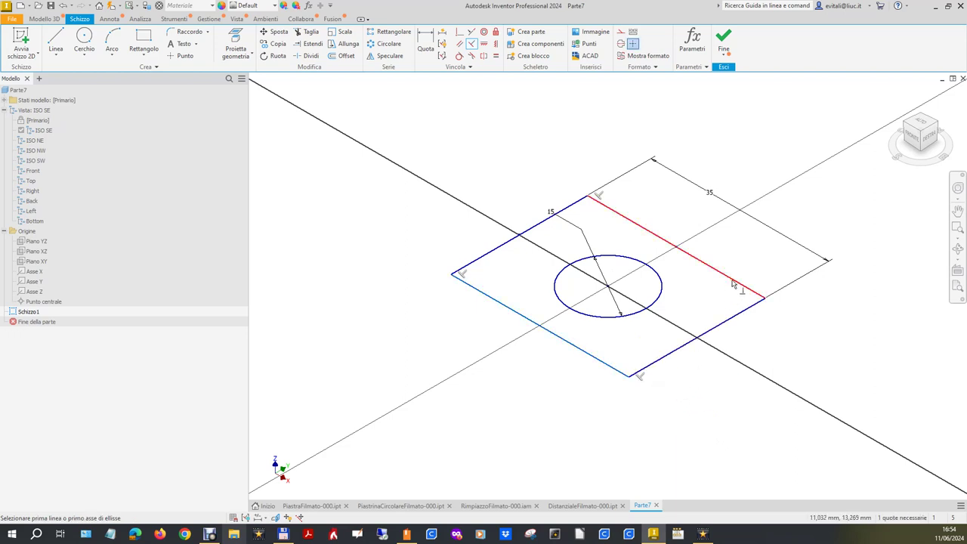
- Set the adjacent edge length to d1, tidy the 15 dimension, and finish the sketch
click(429, 39)
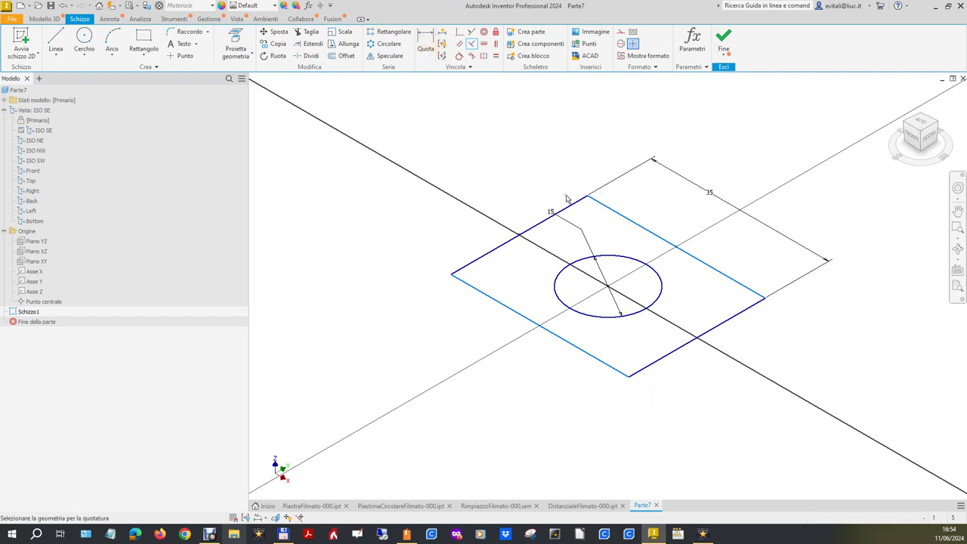
click(569, 209)
click(523, 191)
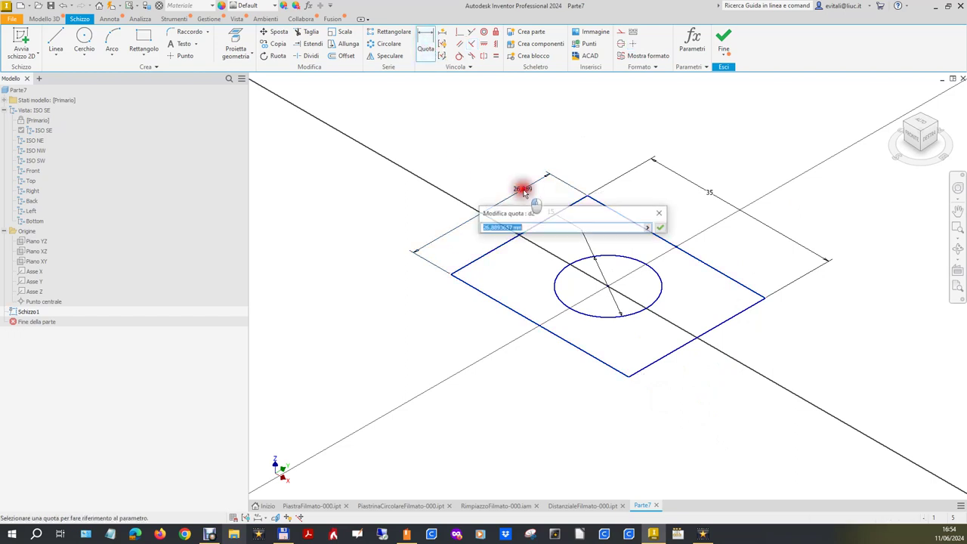
click(718, 199)
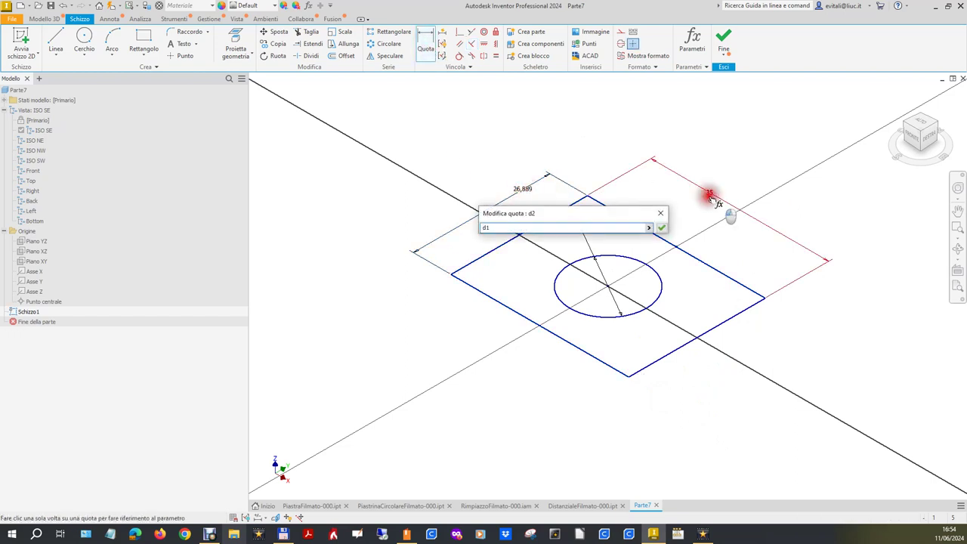
click(662, 227)
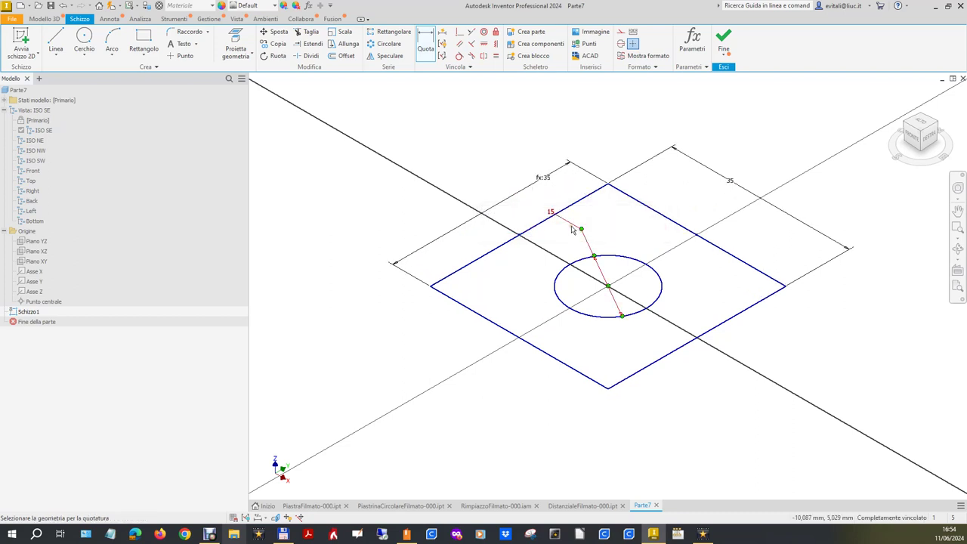
key(Escape)
drag(551, 212, 548, 286)
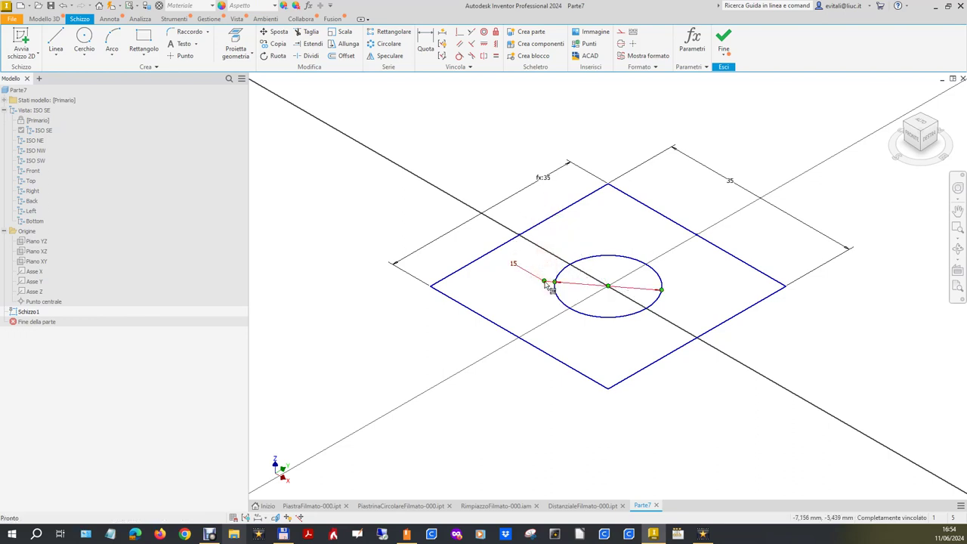
drag(547, 284, 547, 285)
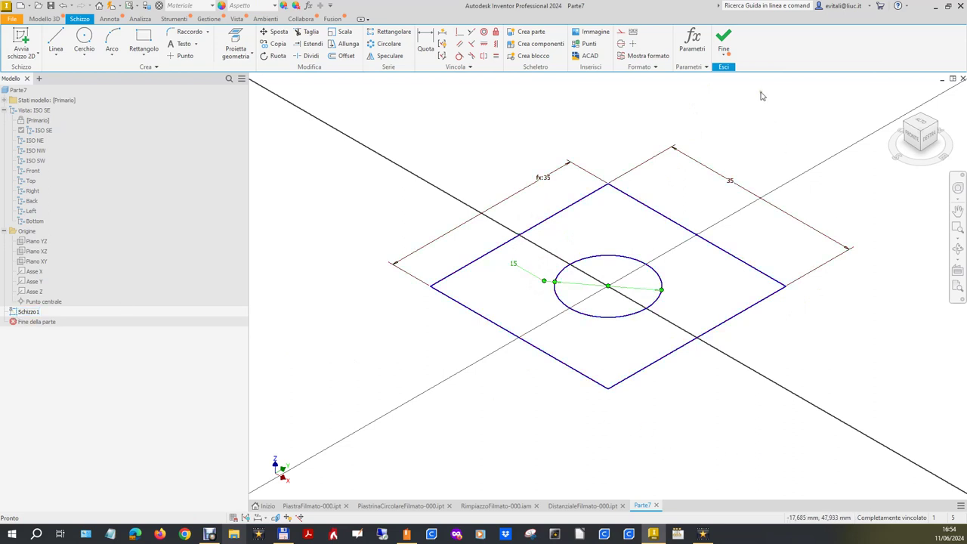
click(725, 39)
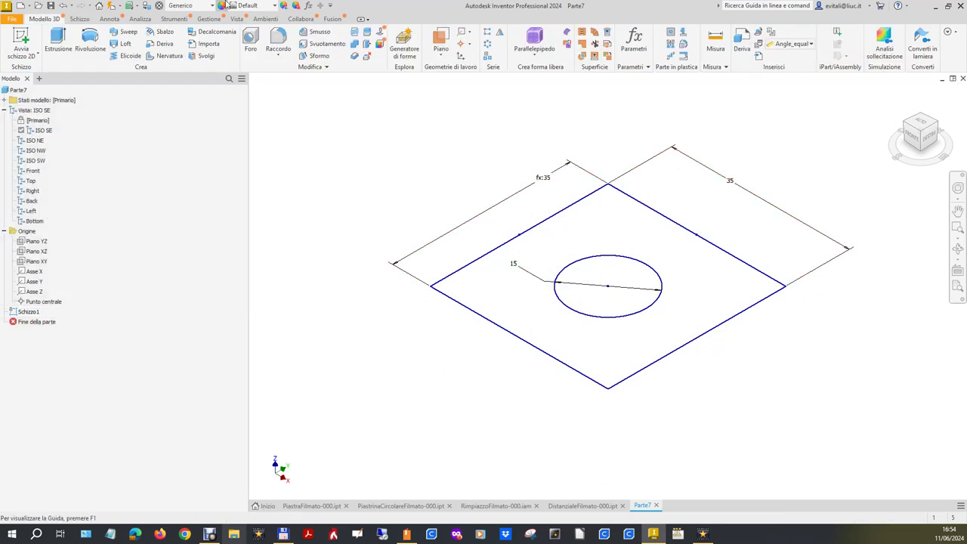
- Extrude the square profile with its 15 hole to a 7 mm depth
click(58, 39)
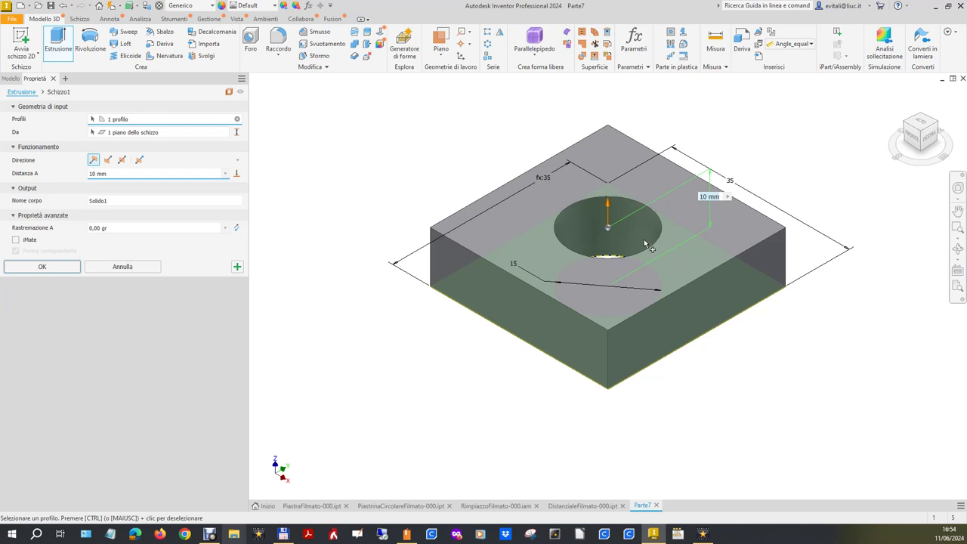
text(7)
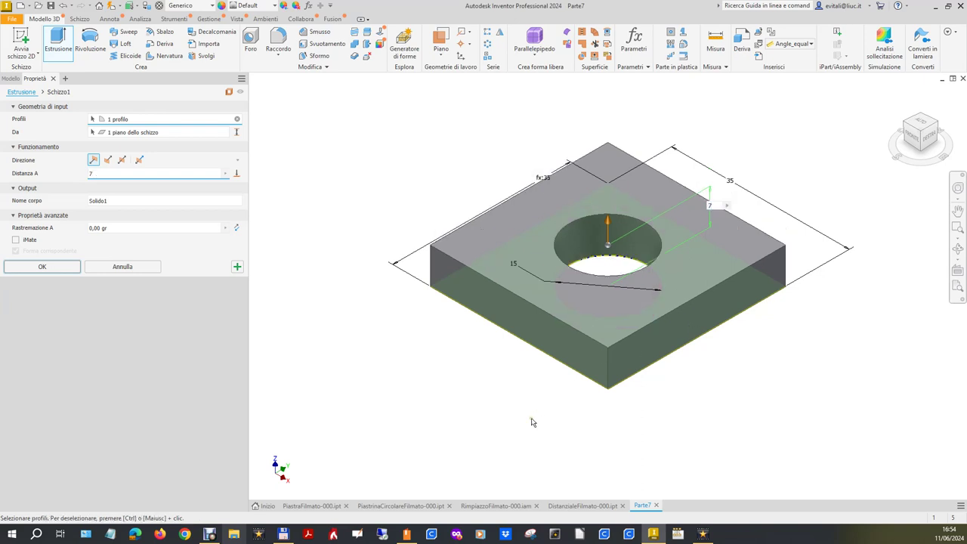
- Finish the 7 mm extrusion and give the square plate the Magenta appearance
click(43, 266)
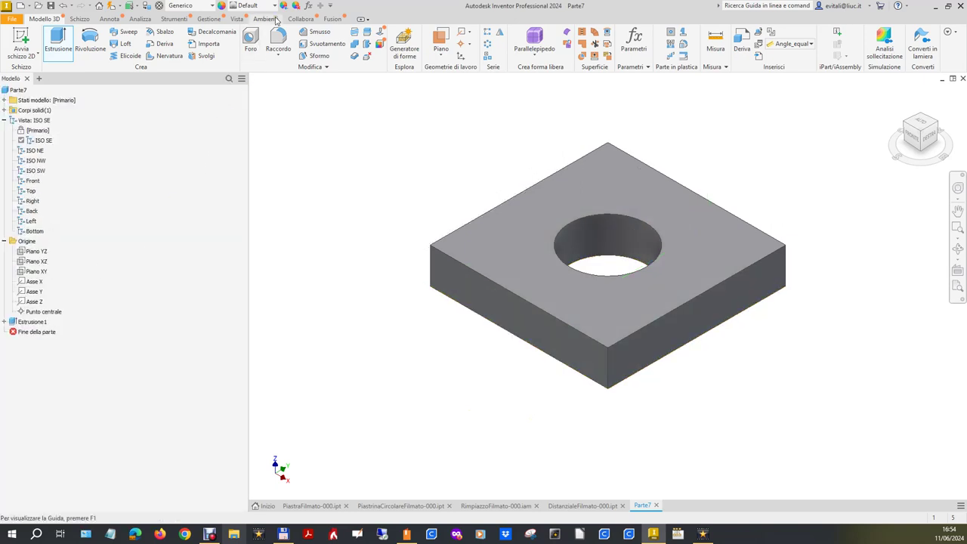
click(275, 6)
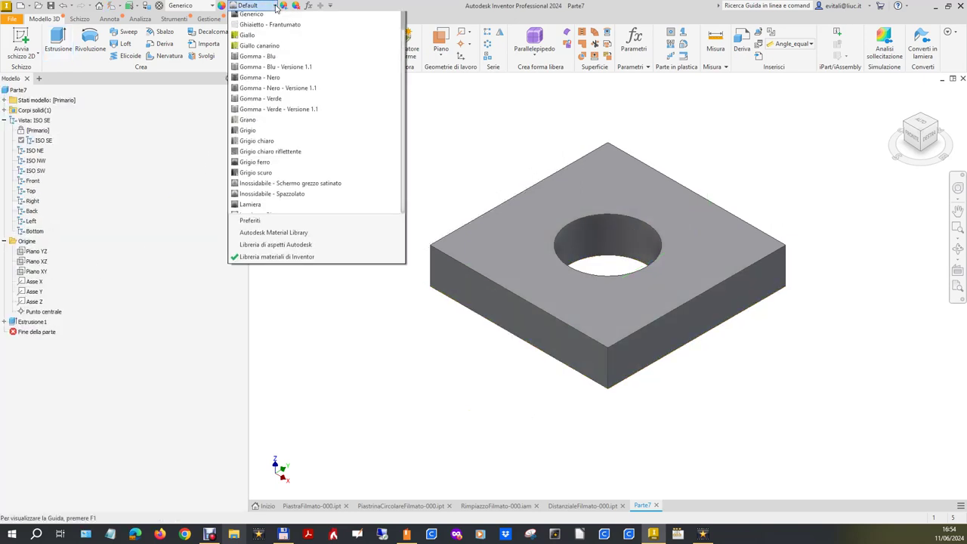
scroll(317, 314, down, 5)
scroll(315, 287, down, 5)
scroll(310, 283, down, 5)
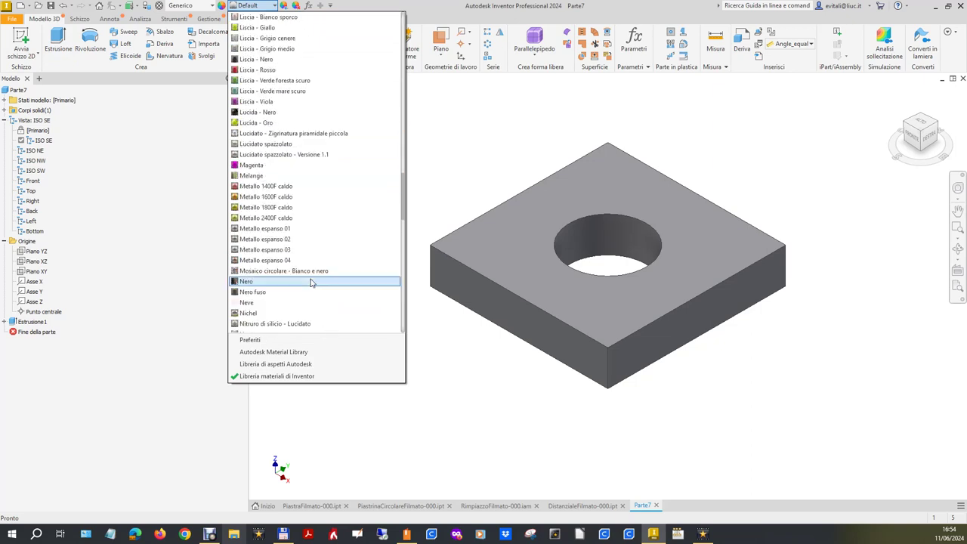
click(252, 164)
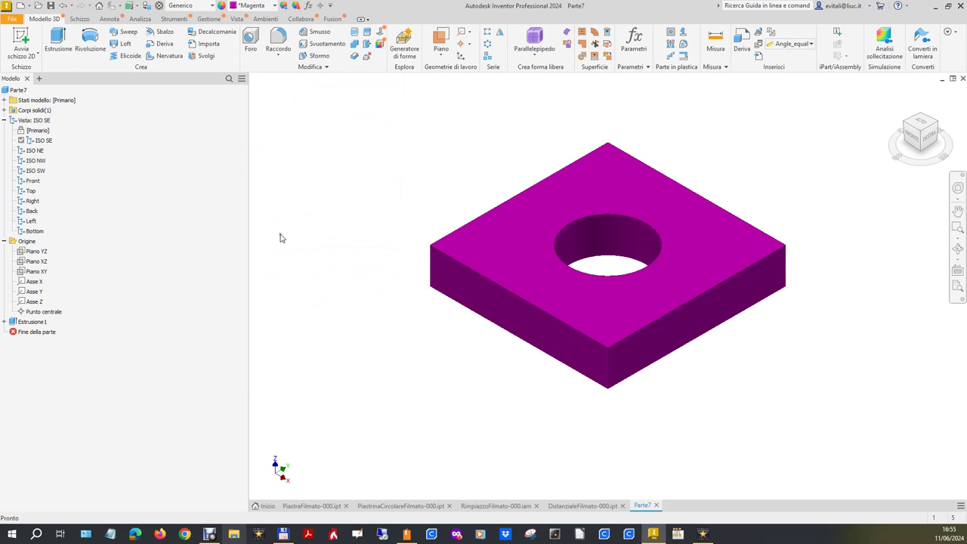
- Save the square plate part as PiastrinaQuadrataFilmato-000.ipt
click(13, 18)
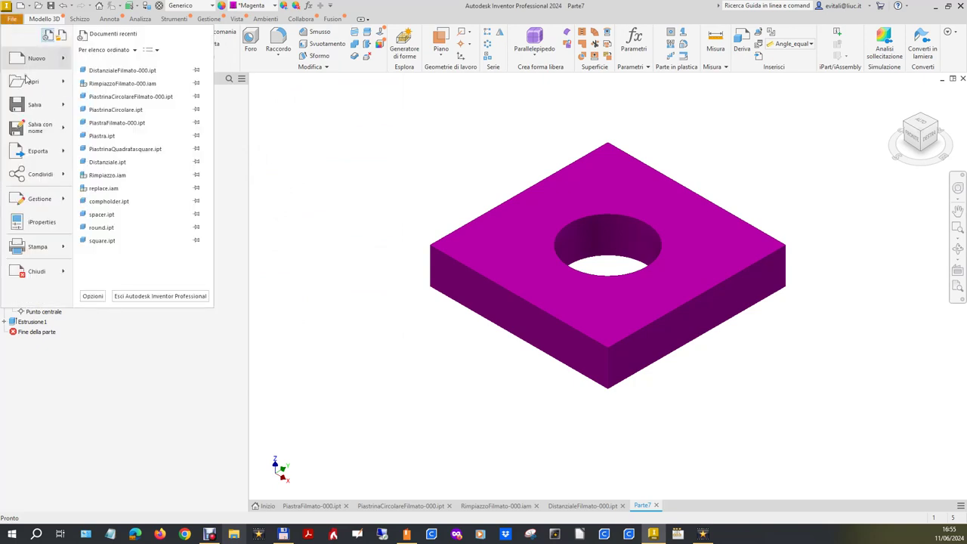
click(38, 127)
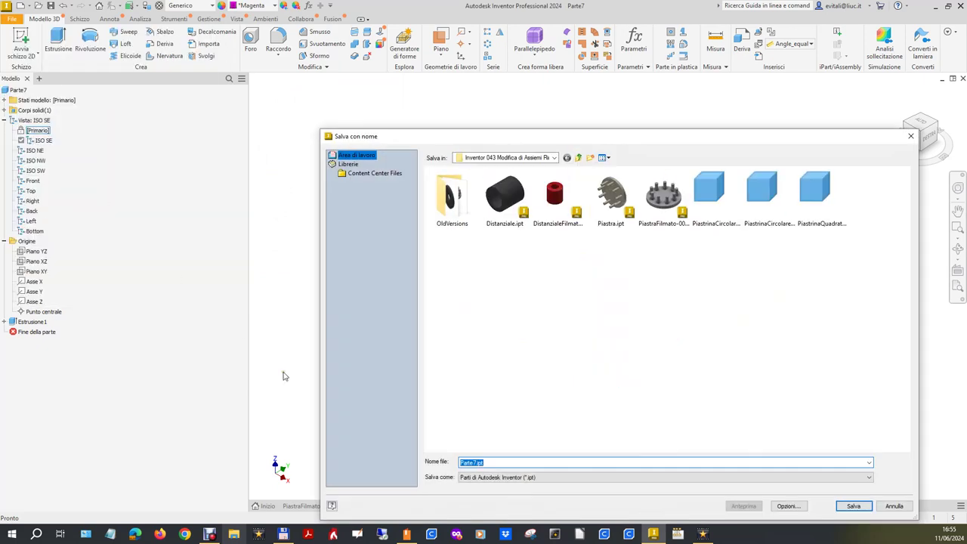
click(825, 204)
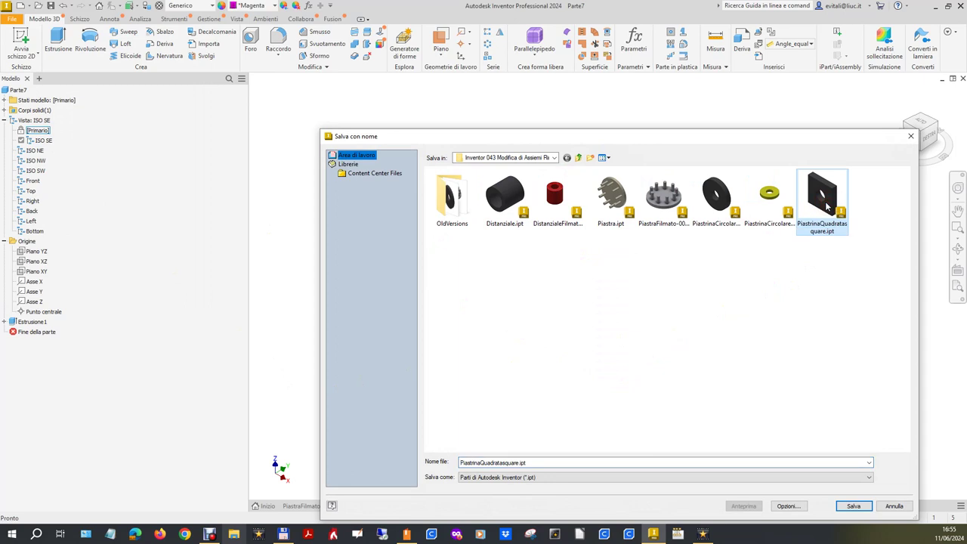
click(517, 462)
click(516, 462)
click(516, 462)
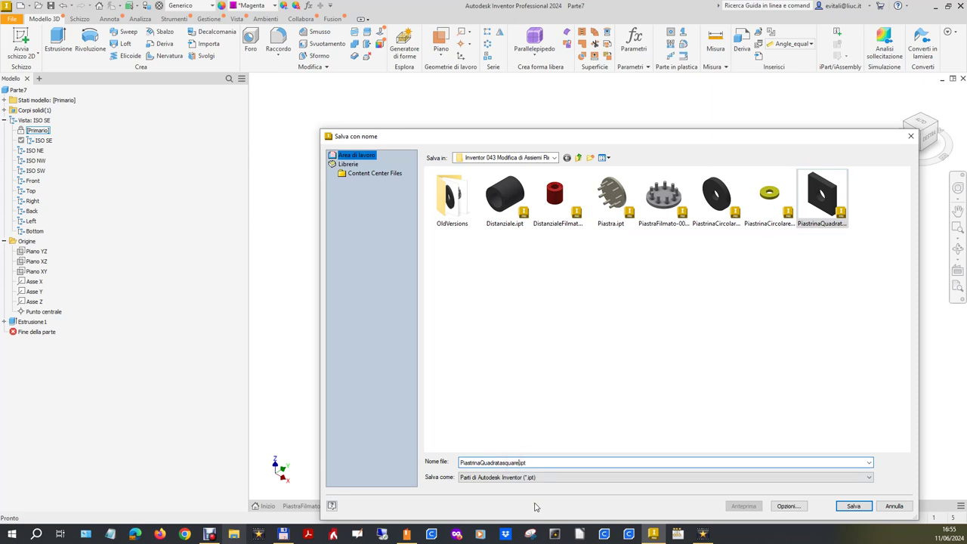
key(BackSpace)
key(Return)
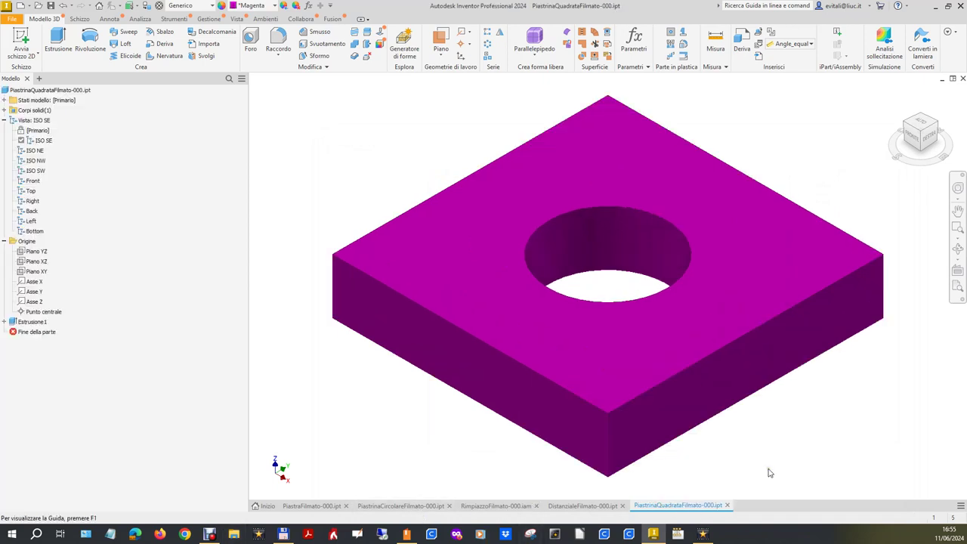
click(961, 506)
- Tile the open documents, with the assembly in the large lower-left pane and the round plate stacked right
click(880, 347)
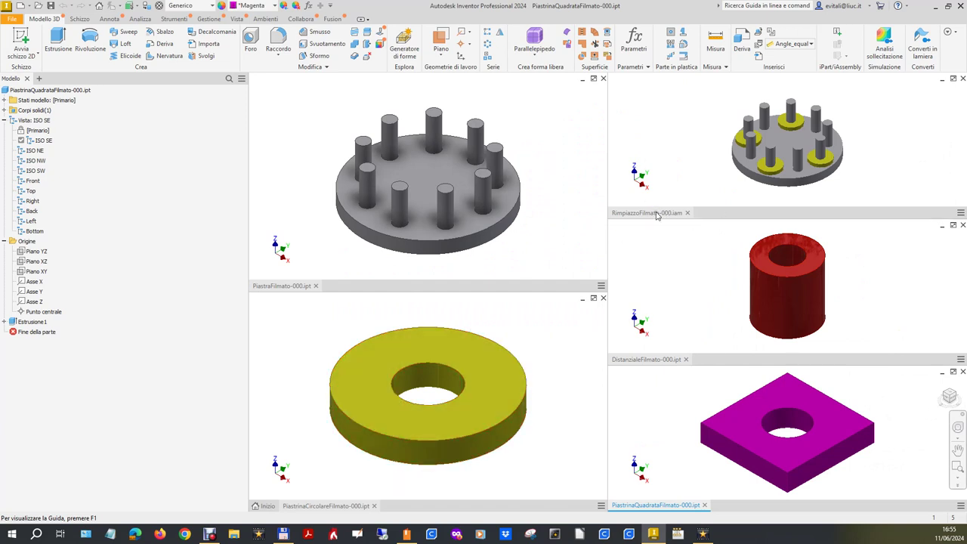
mouse_move(647, 213)
drag(656, 216, 381, 293)
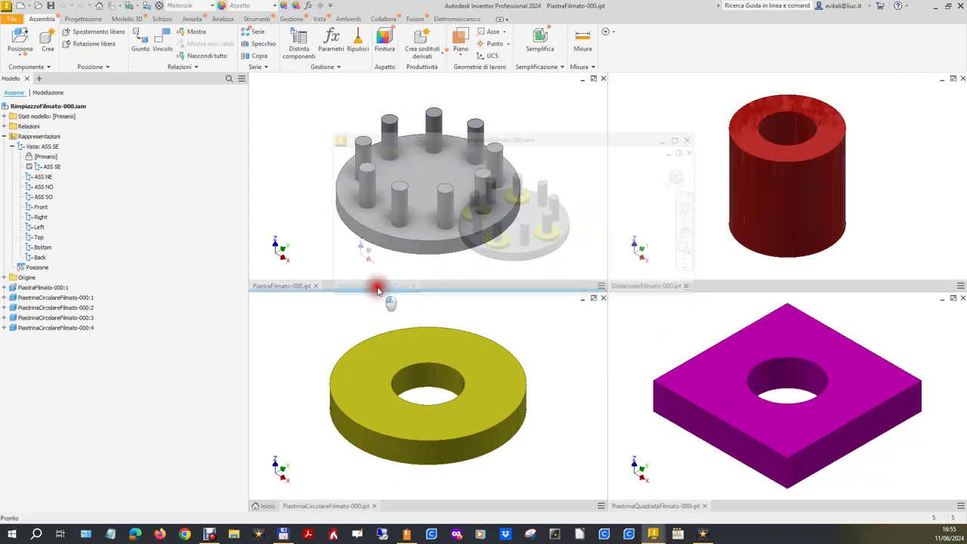
drag(380, 293, 377, 284)
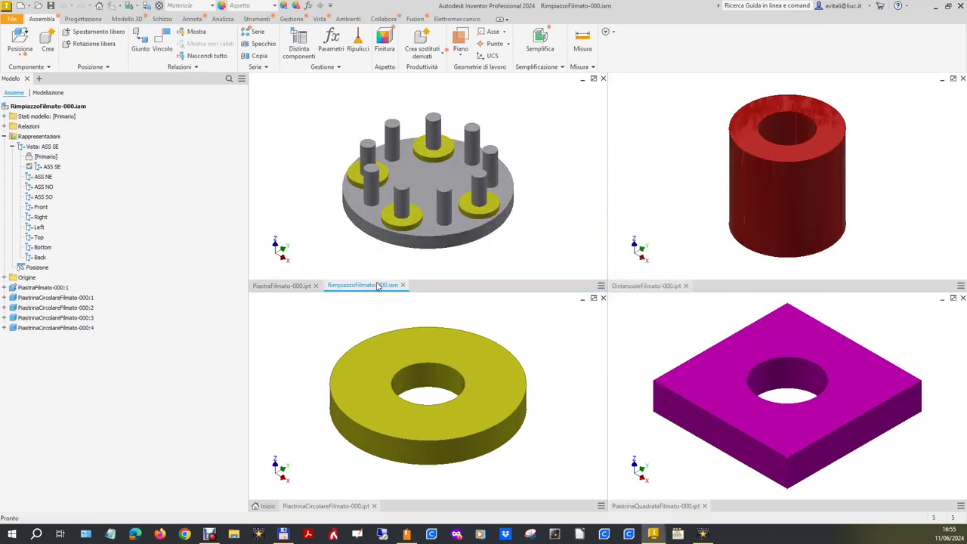
drag(311, 506, 776, 286)
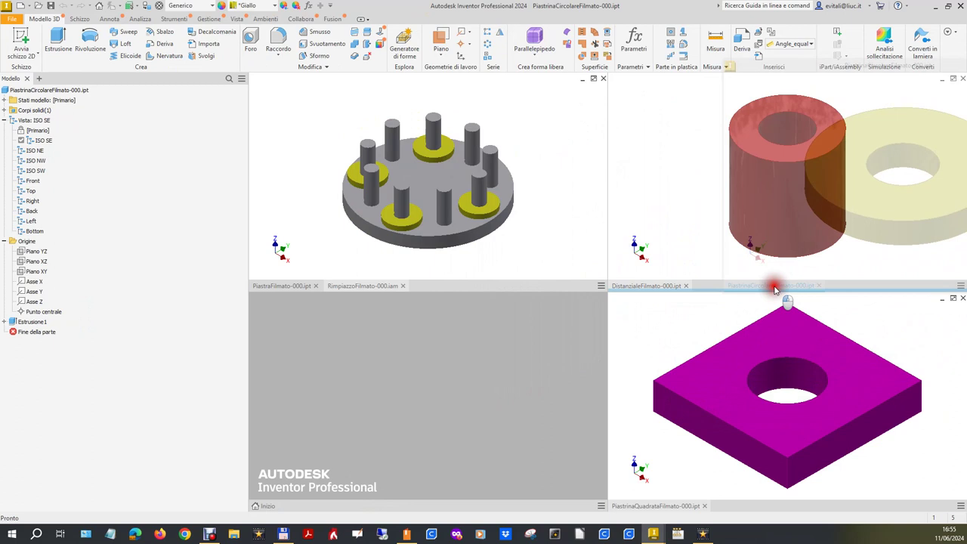
drag(777, 285, 776, 288)
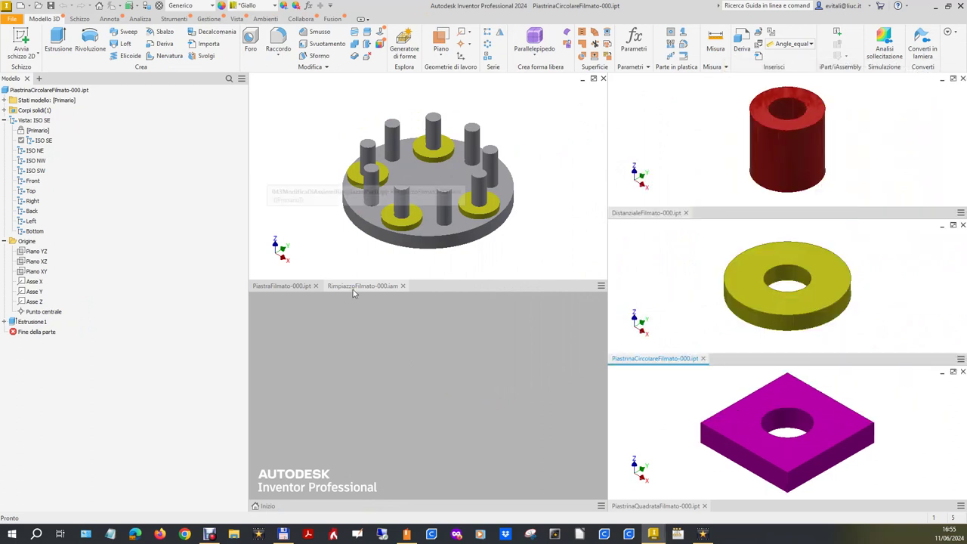
mouse_move(353, 293)
mouse_down()
mouse_move(355, 408)
mouse_move(321, 507)
mouse_up()
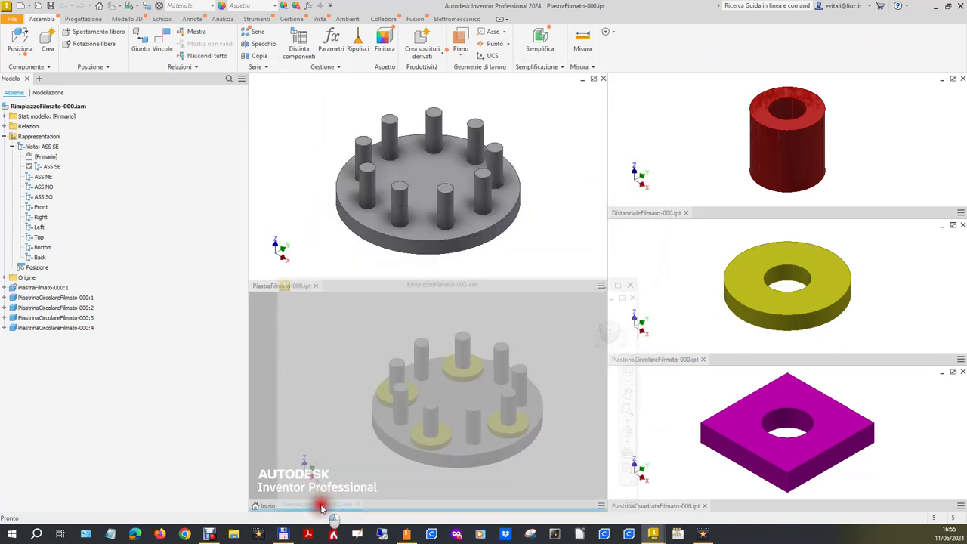
drag(320, 508, 325, 506)
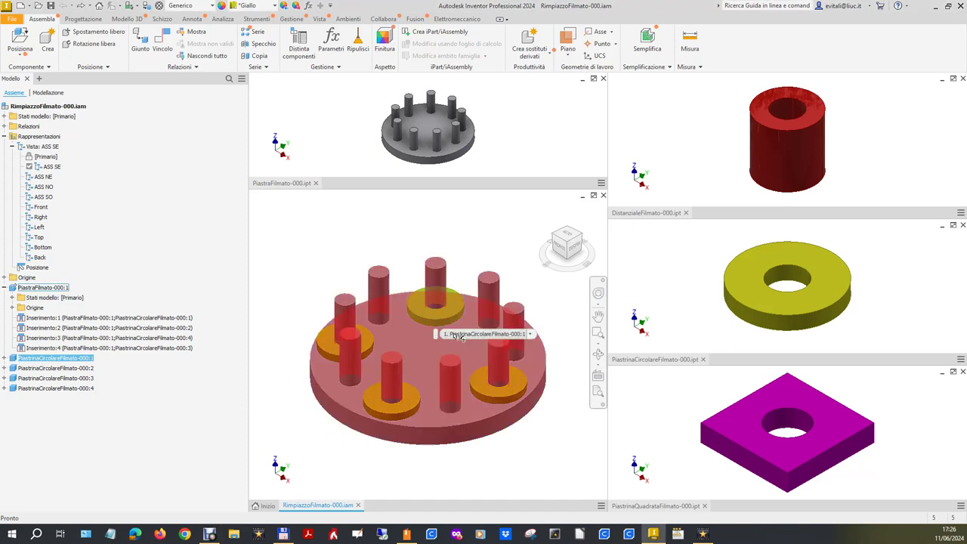
- Look through the top washer's options and the component placement options, then clear the selection
right_click(68, 363)
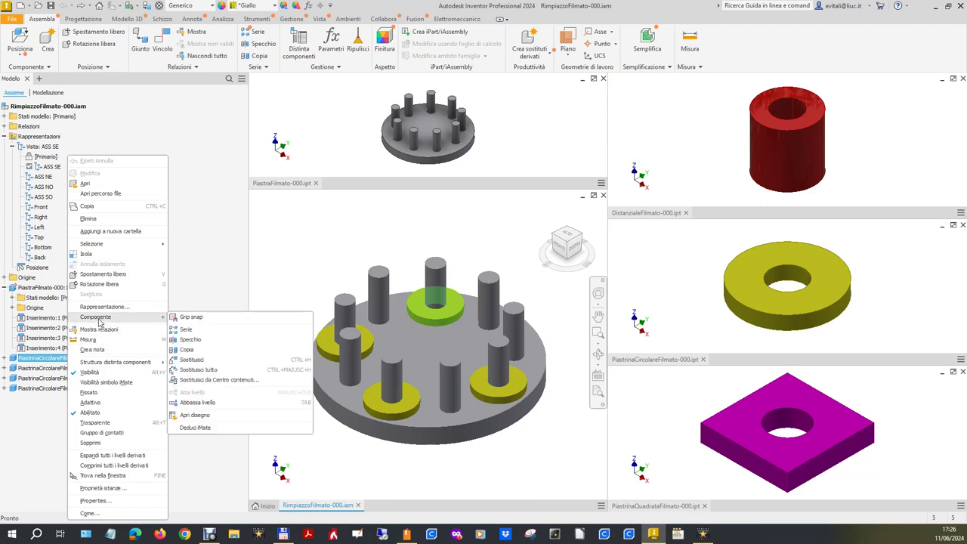
click(350, 213)
click(355, 238)
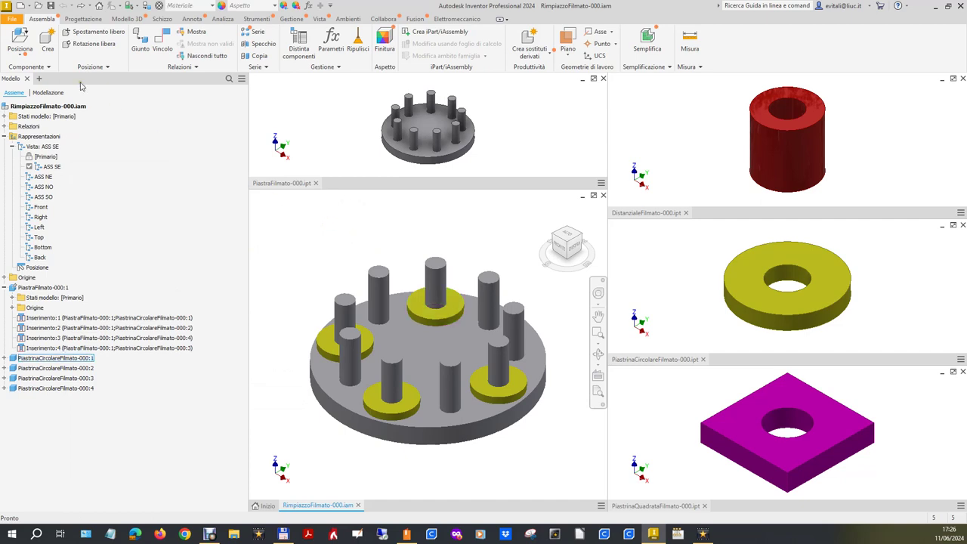
click(21, 57)
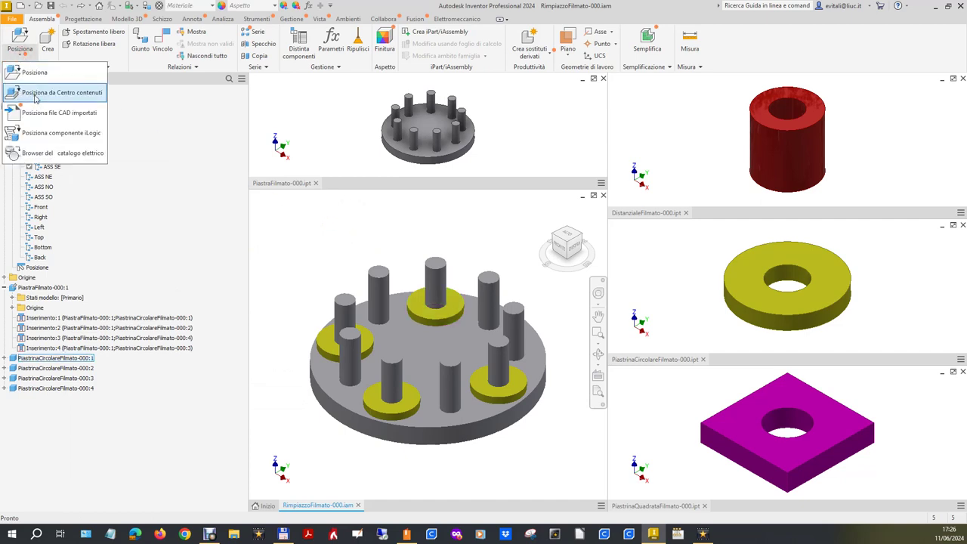
click(94, 61)
- Start Sostituisci for a single component, pick the top yellow washer and continue
click(46, 67)
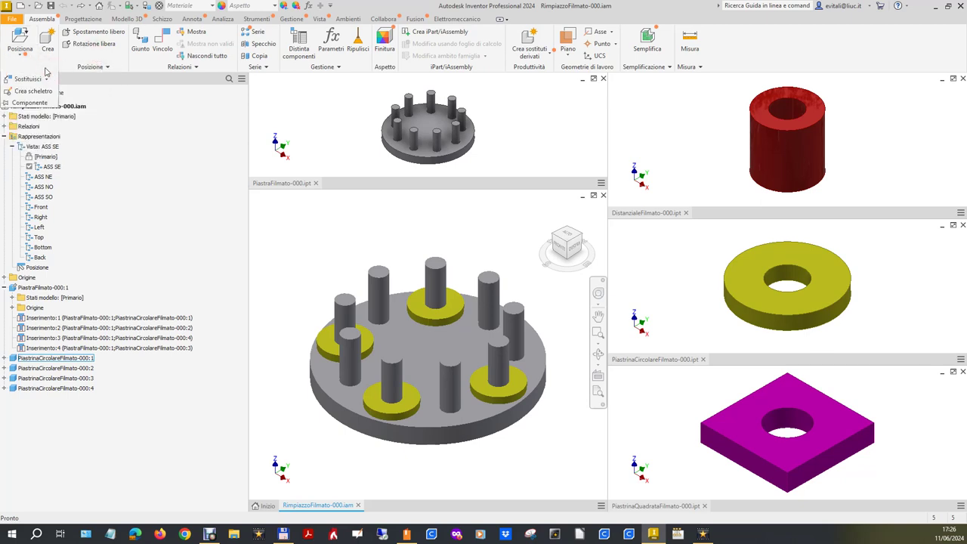
click(47, 79)
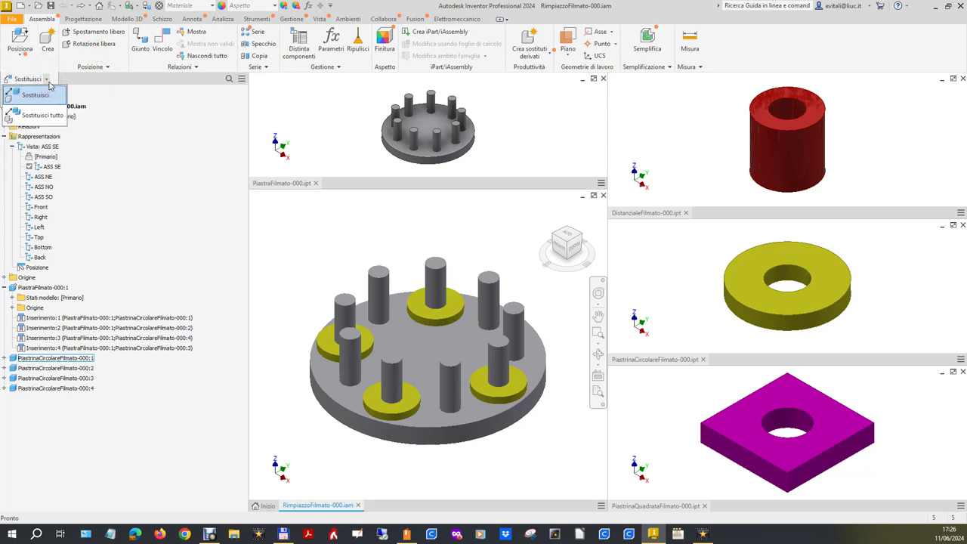
click(36, 103)
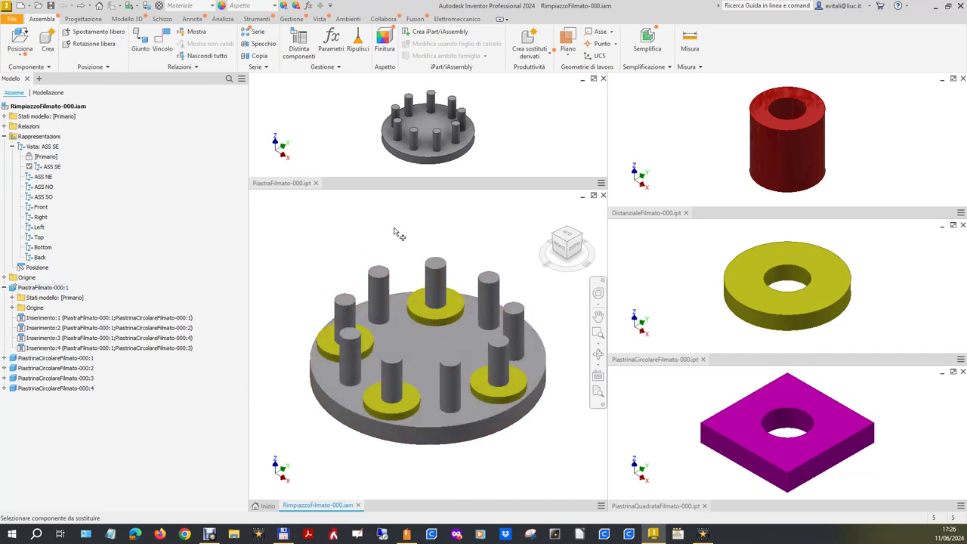
click(437, 323)
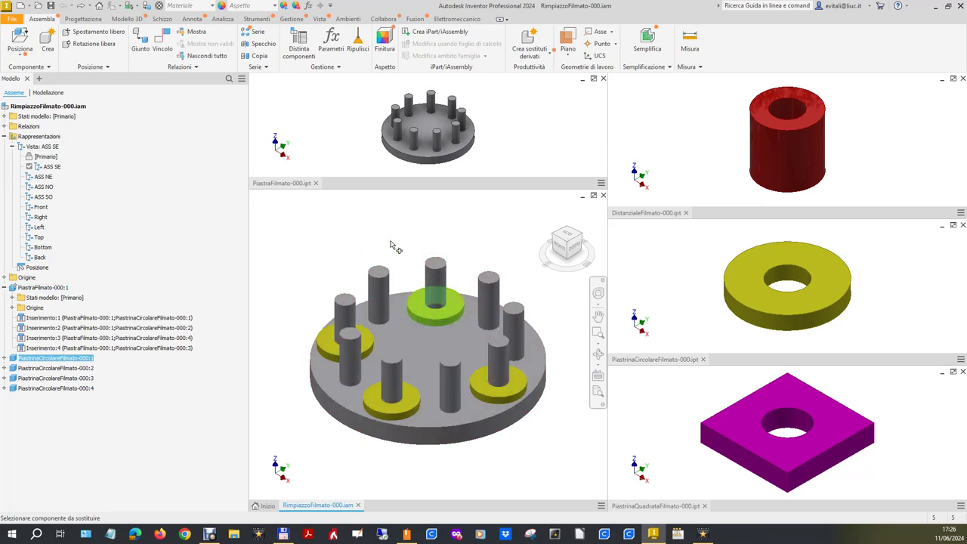
right_click(453, 312)
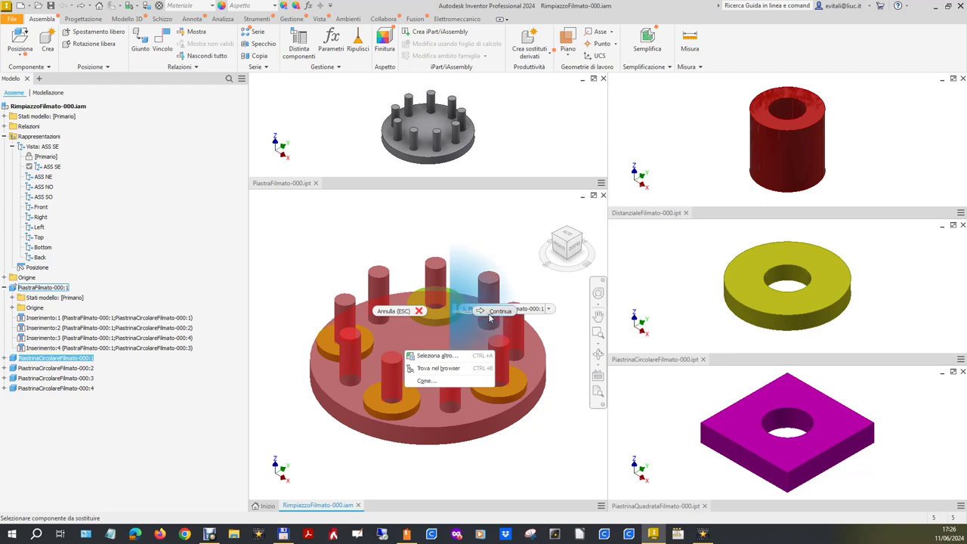
click(491, 311)
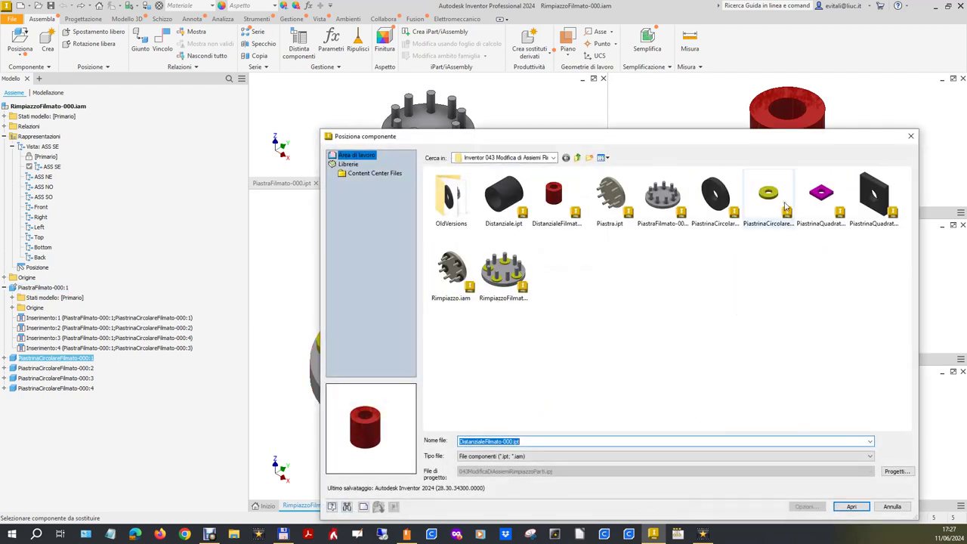
- Choose DistanzialeFilmato-000.ipt as the replacement and expand the lost-relationships warning
click(556, 196)
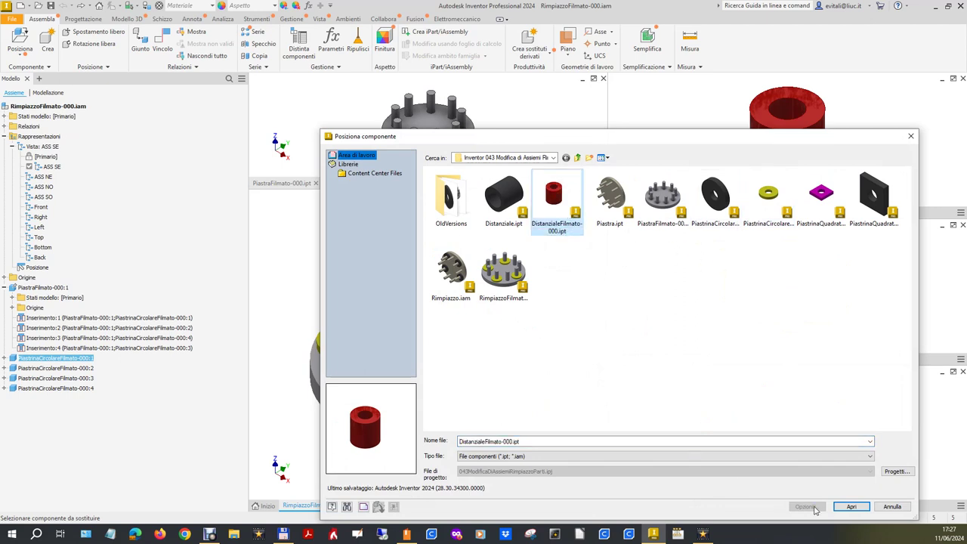
click(838, 506)
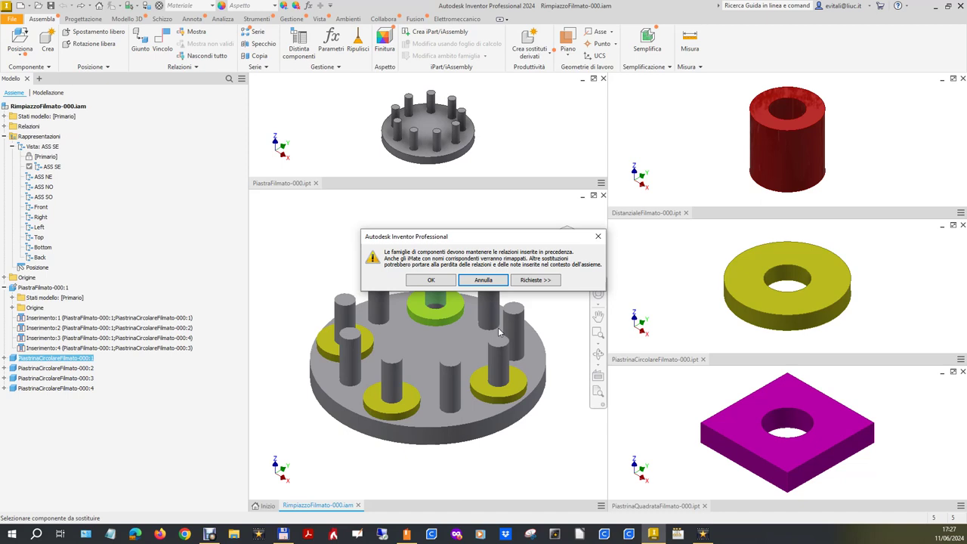
click(518, 281)
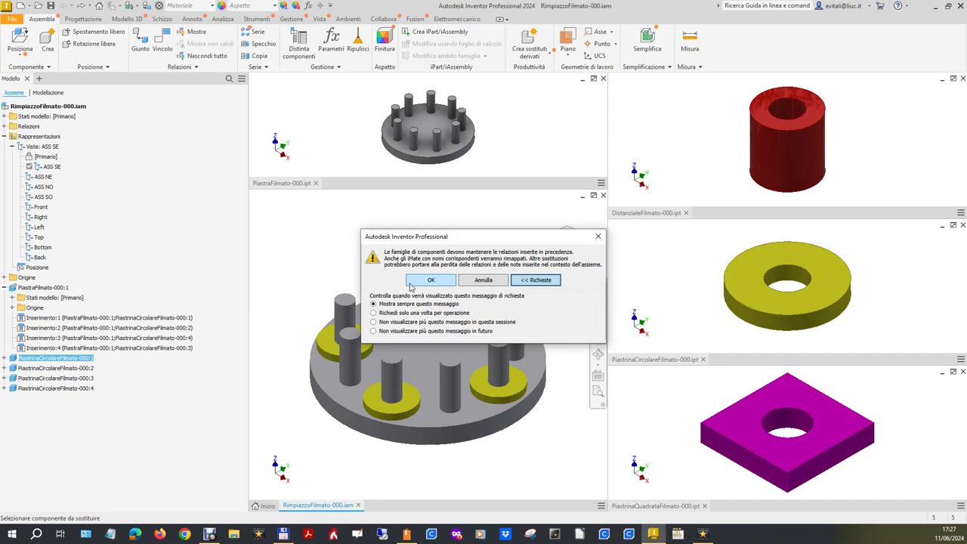
- Accept the warning, review the expanded constraint errors, and cancel the replacement
click(420, 283)
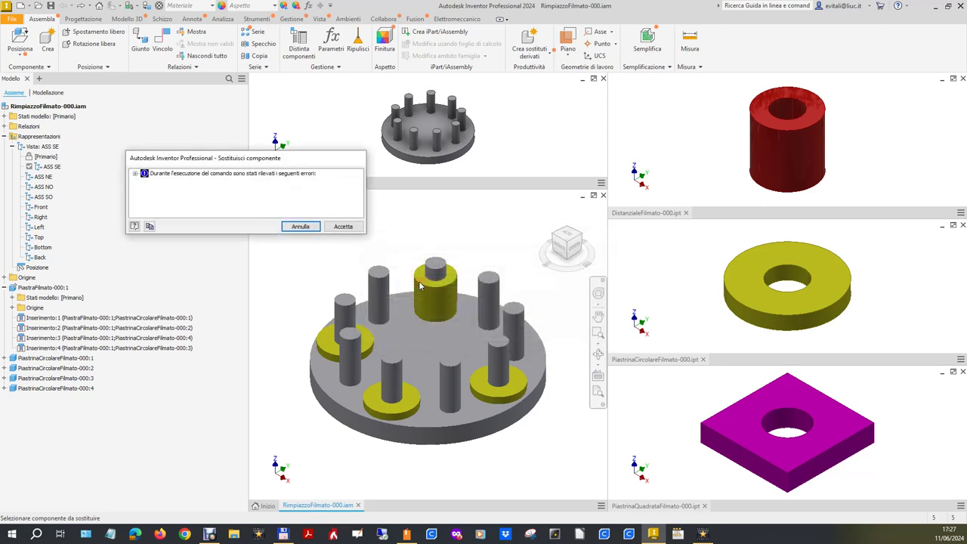
click(134, 173)
click(143, 182)
mouse_move(136, 173)
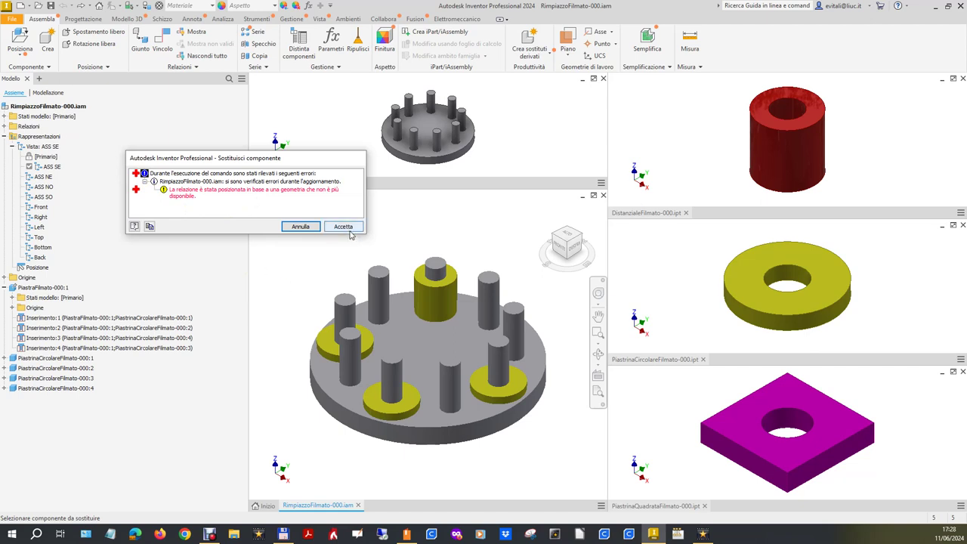
click(308, 229)
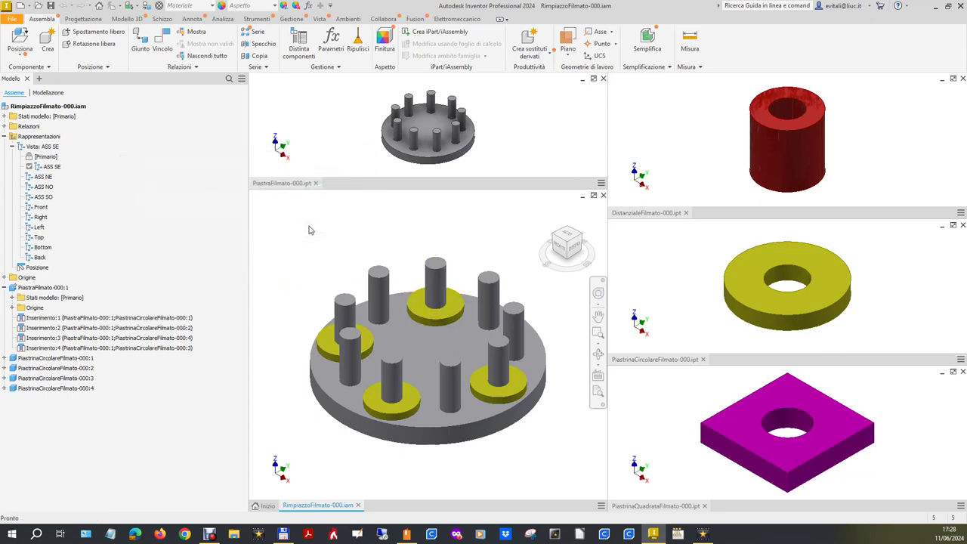
- Replace the top washer with DistanzialeFilmato-000.ipt, accepting despite the constraint error
right_click(430, 321)
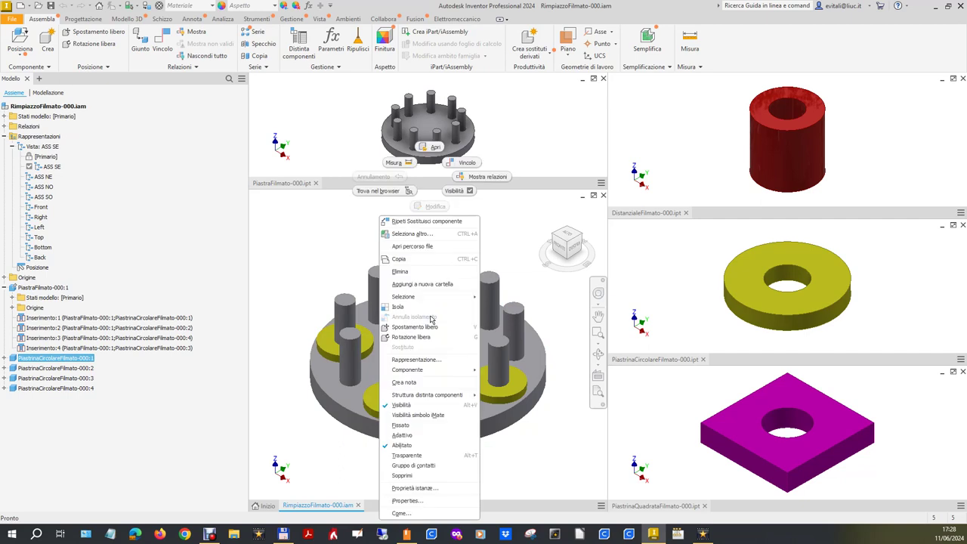
mouse_move(408, 369)
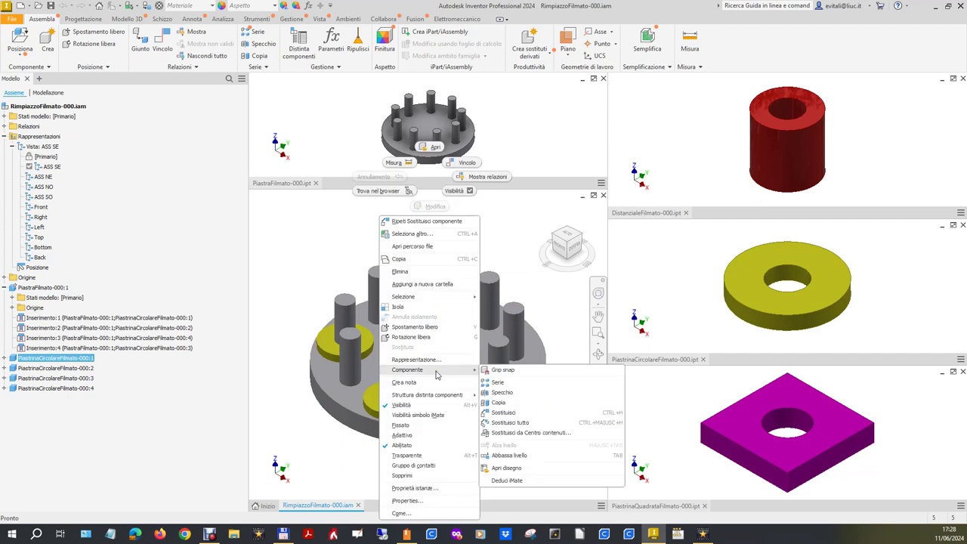
click(513, 414)
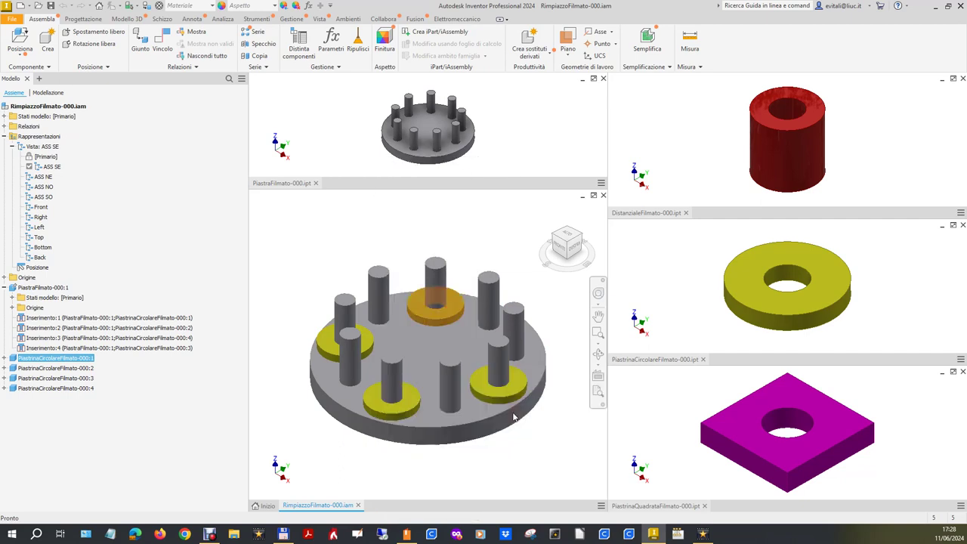
click(560, 198)
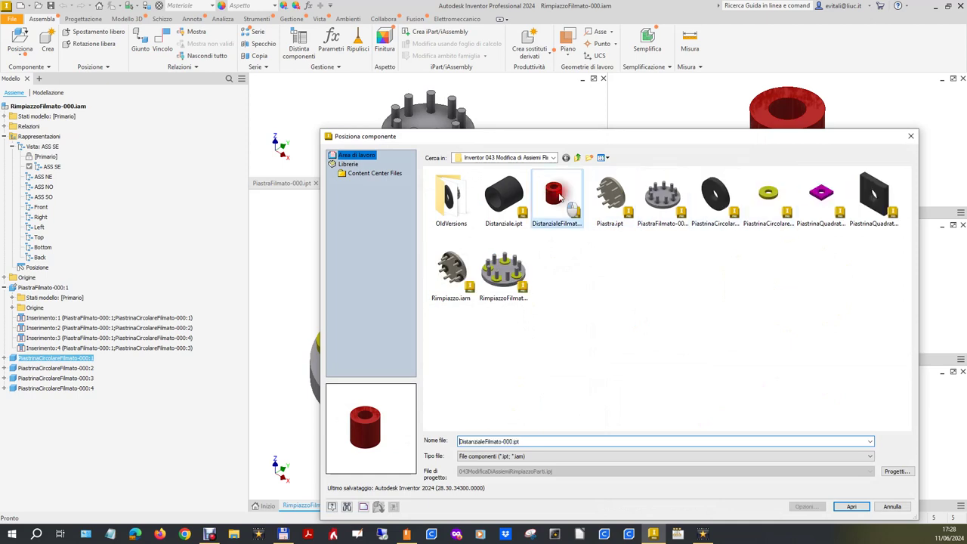
double_click(559, 198)
click(438, 285)
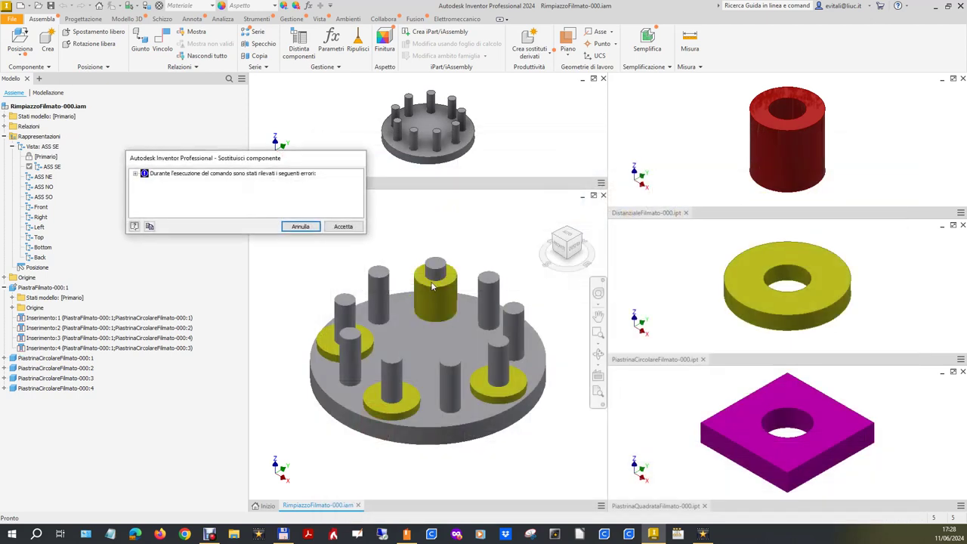
click(341, 226)
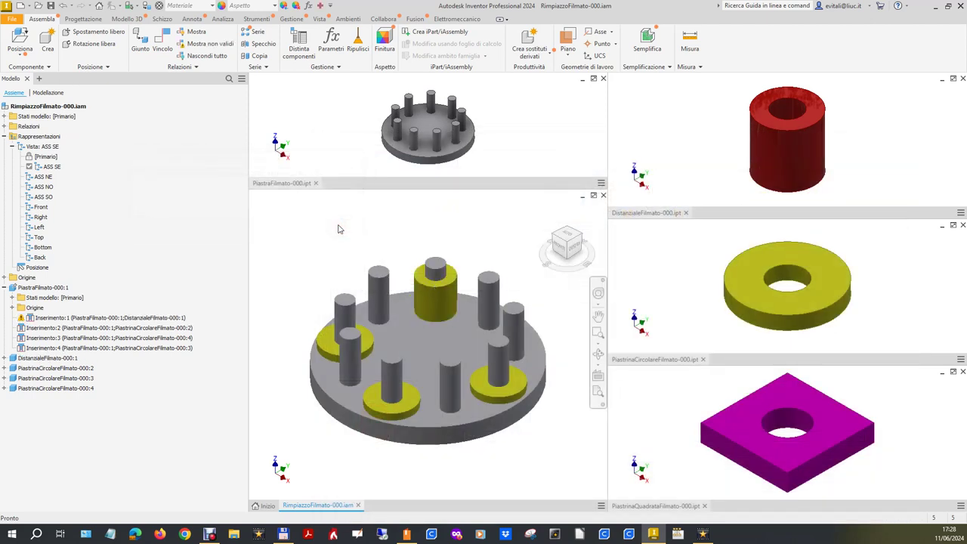
- Expand the spacer's node and bring up options for its broken Inserimento:1 constraint
click(119, 318)
click(3, 358)
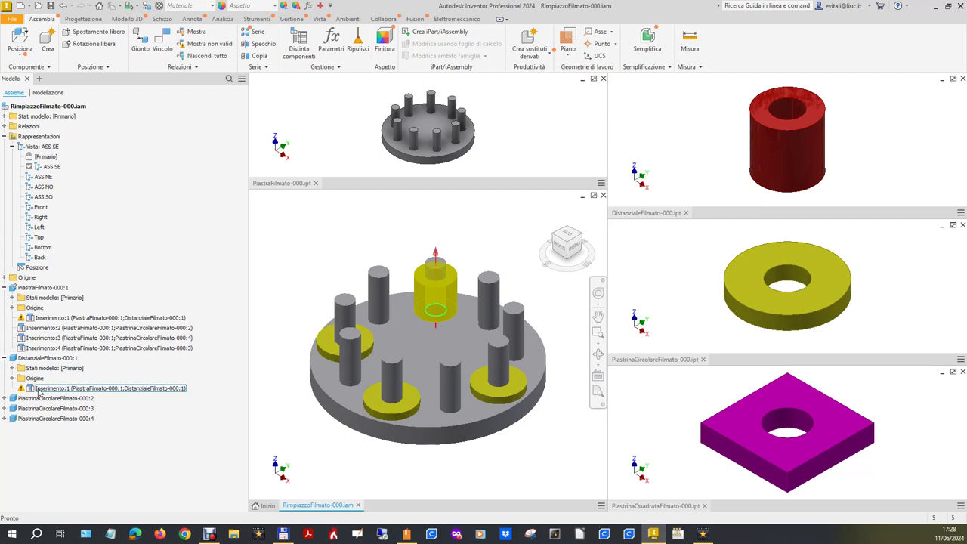
right_click(38, 391)
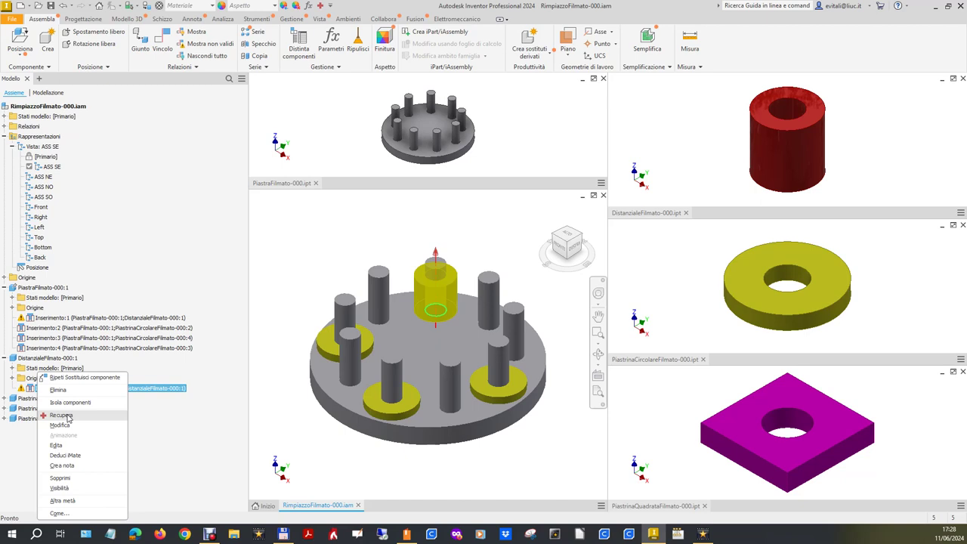
- Diagnose Inserimento:1 in Design Doctor and apply the Modifica fix
click(68, 417)
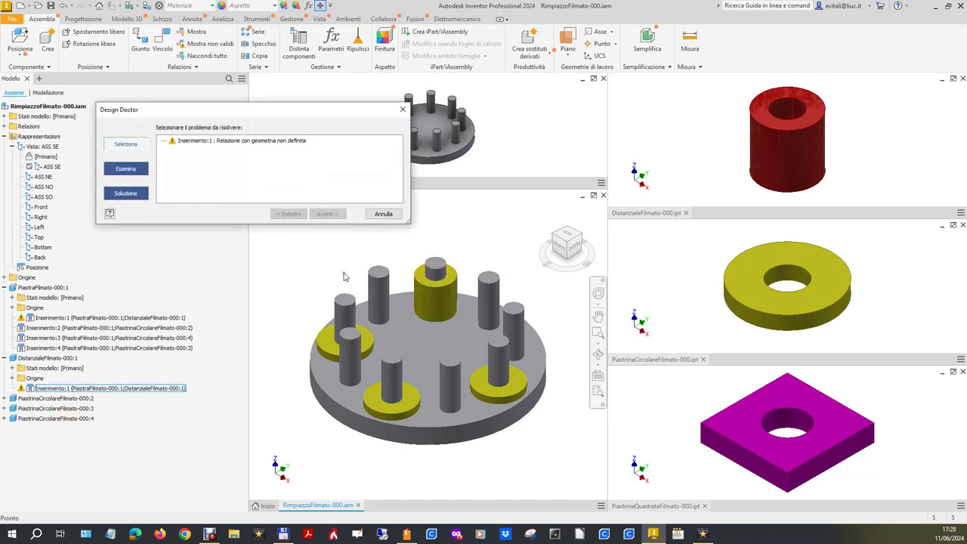
click(249, 142)
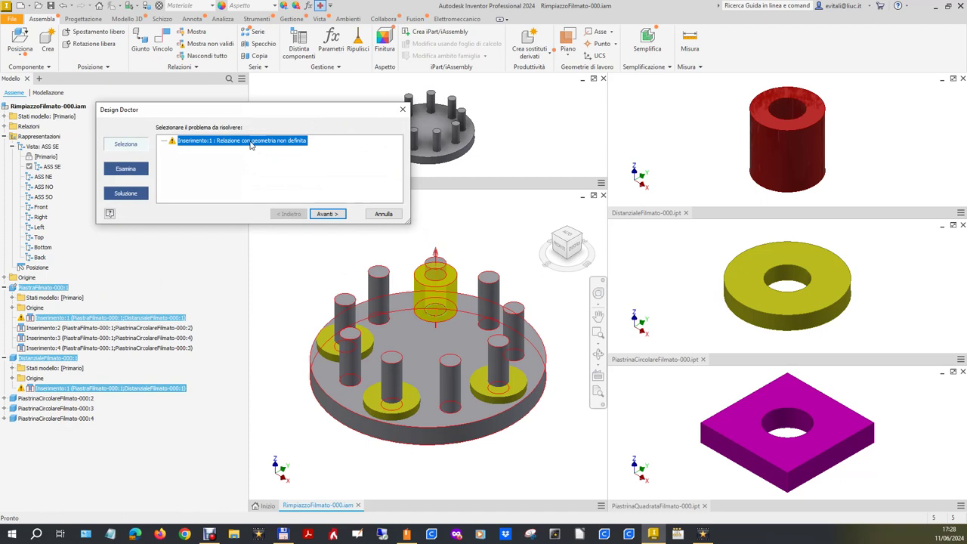
click(325, 214)
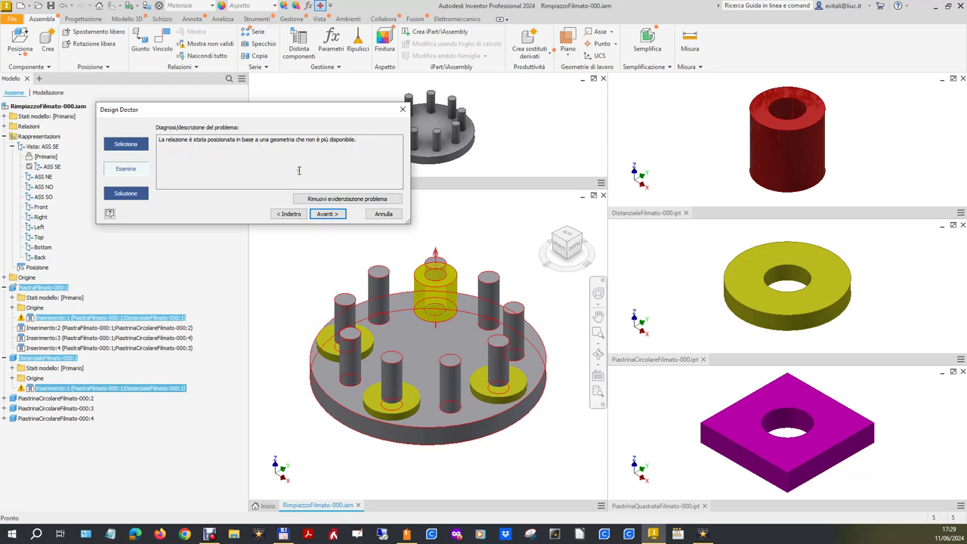
click(330, 215)
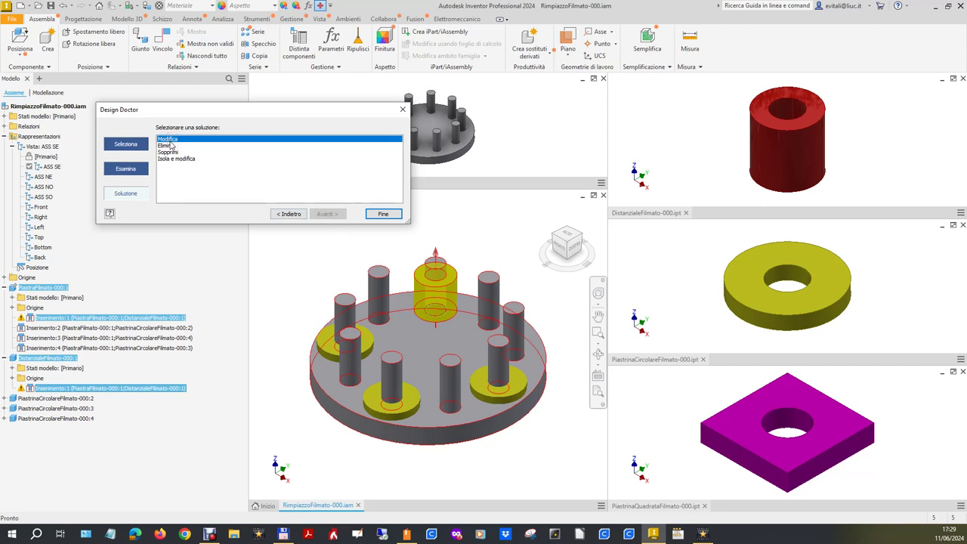
click(381, 214)
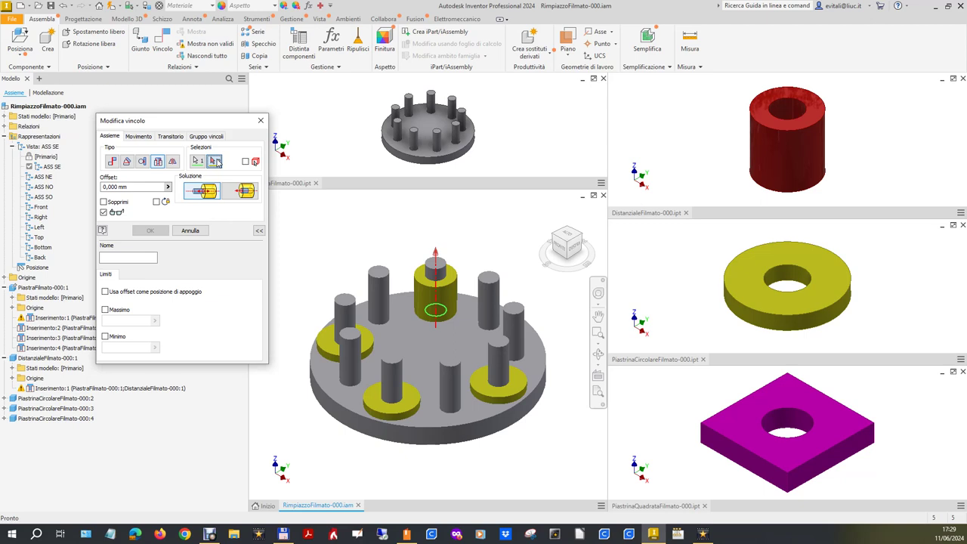
- Repick the spacer's circular edges as the second selection of Inserimento:1 and apply
click(216, 162)
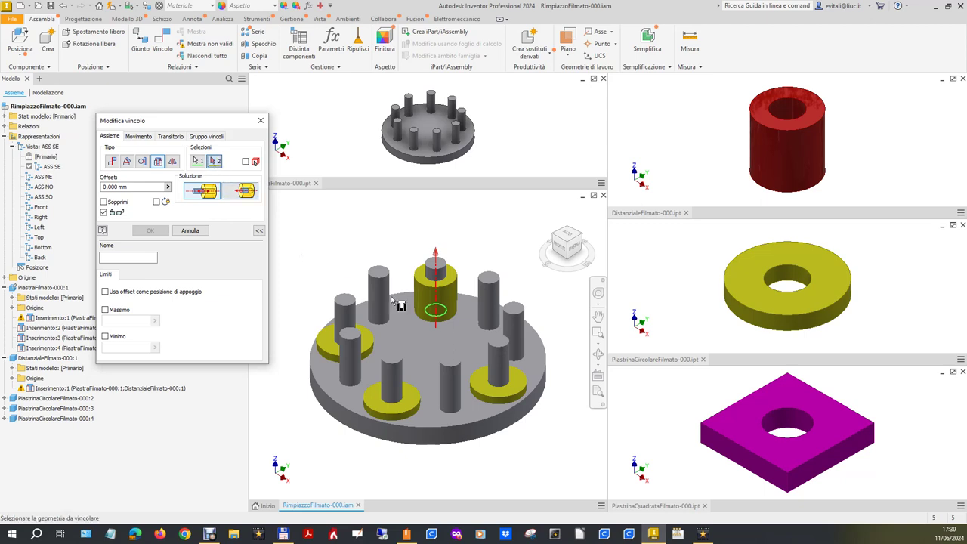
click(431, 308)
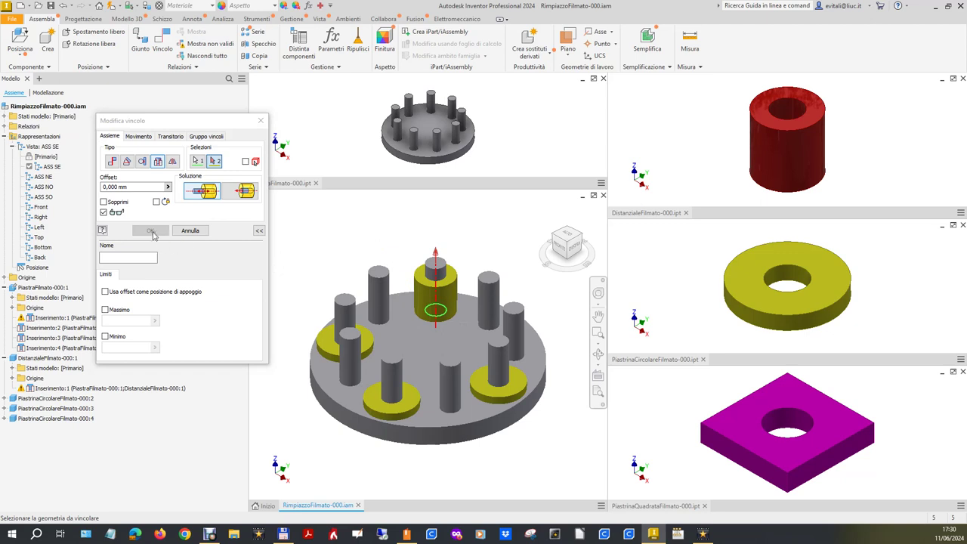
click(428, 327)
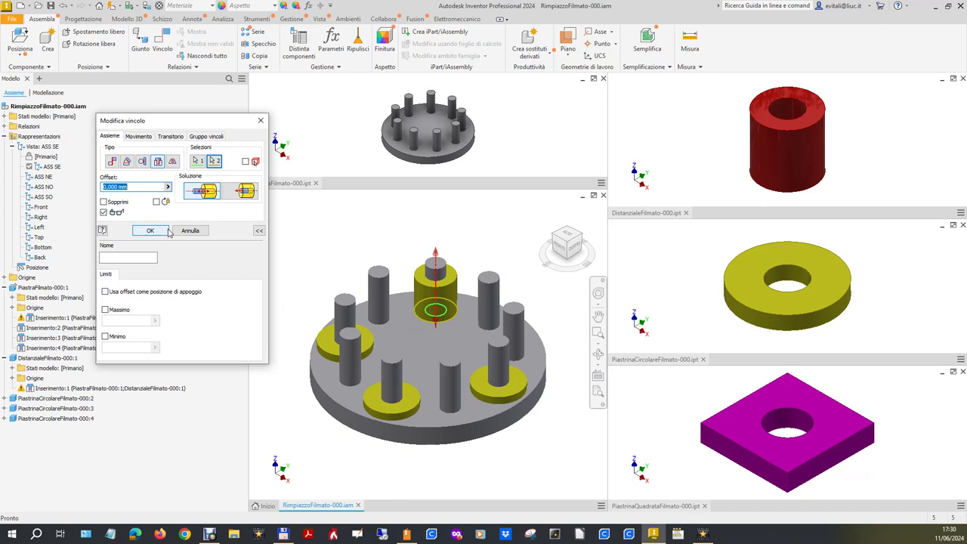
click(188, 233)
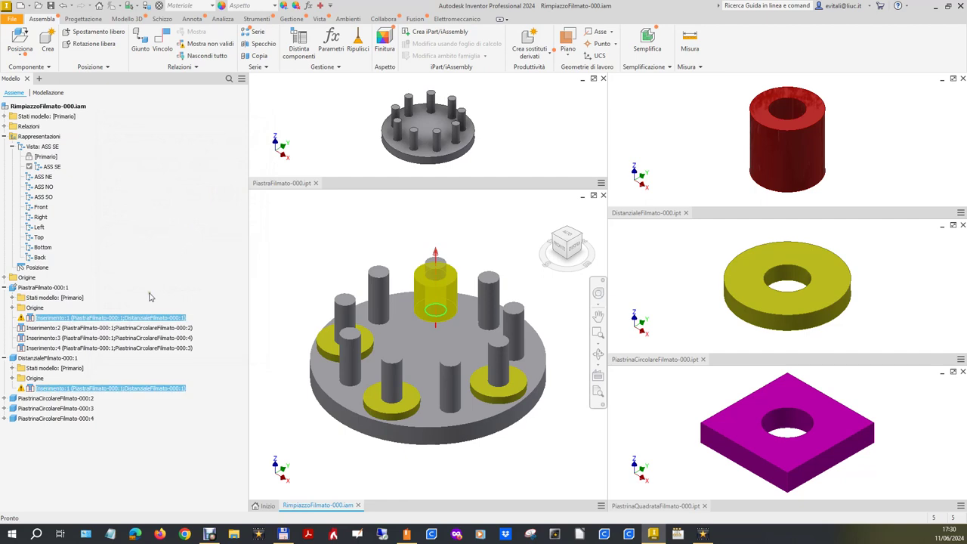
right_click(138, 318)
click(158, 367)
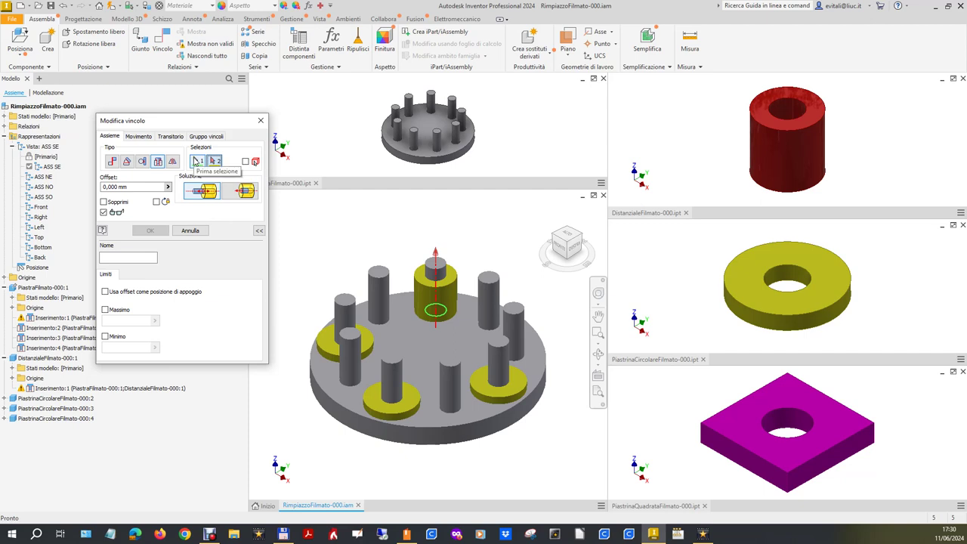
click(196, 161)
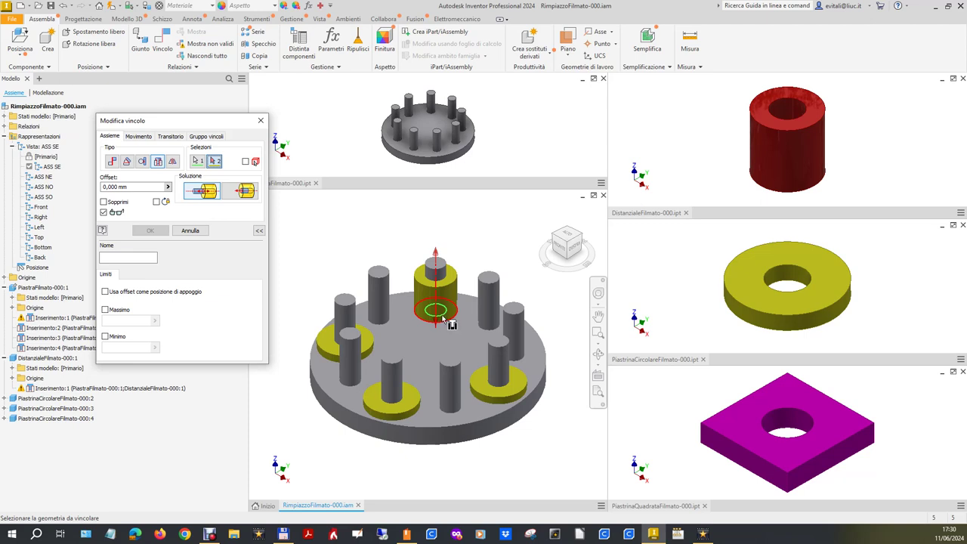
mouse_move(435, 310)
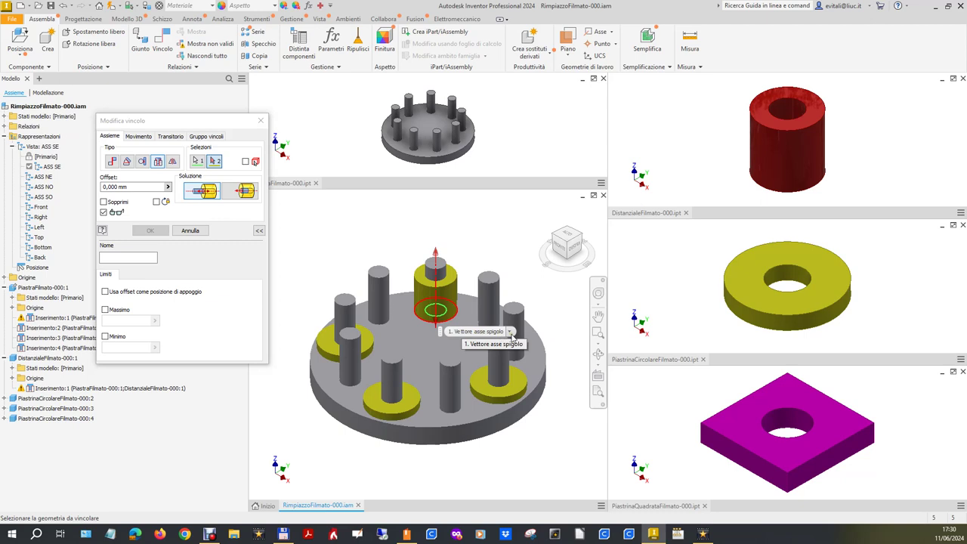
click(510, 333)
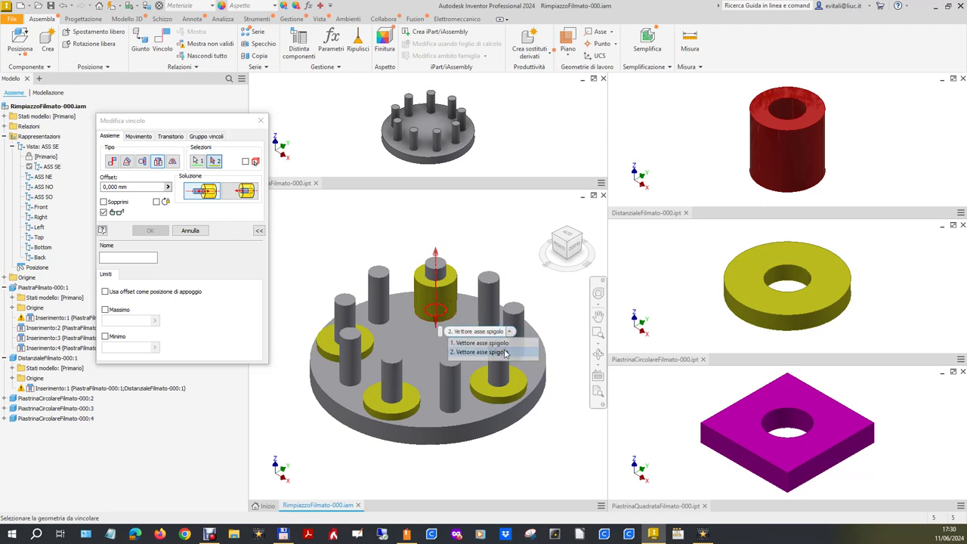
click(505, 353)
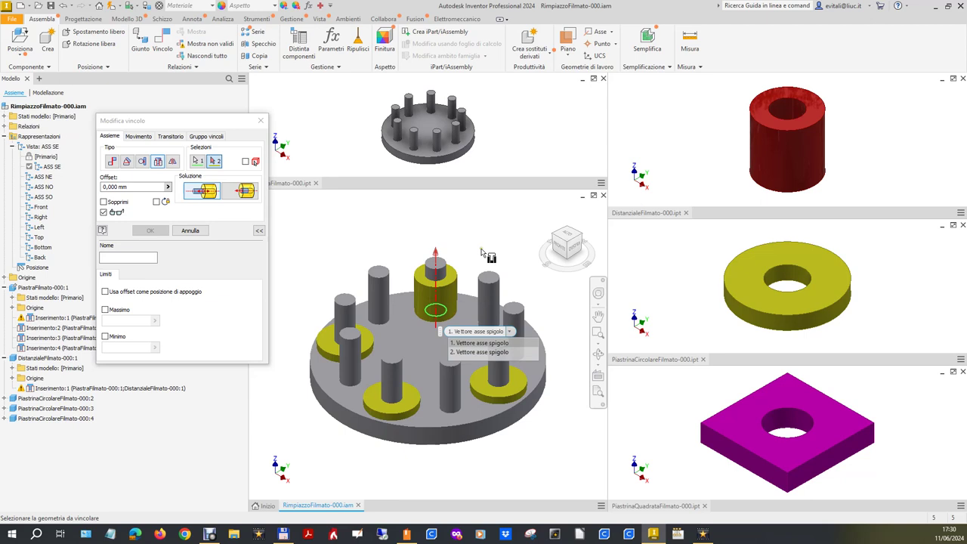
right_click(455, 321)
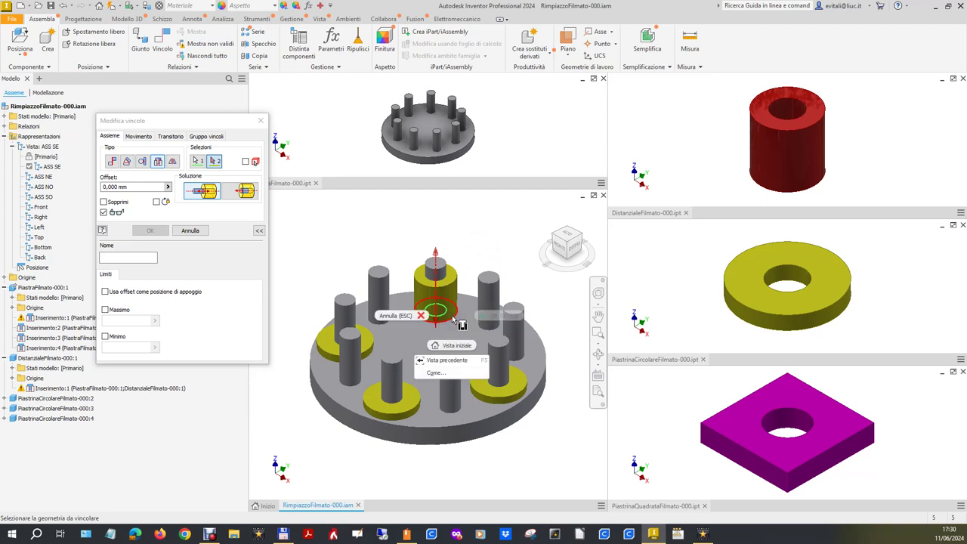
click(476, 264)
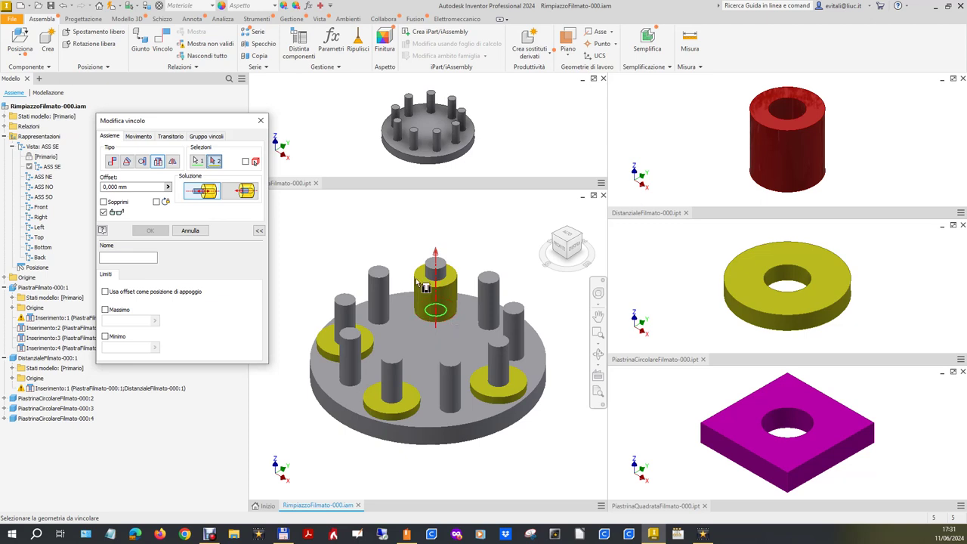
click(206, 231)
click(53, 318)
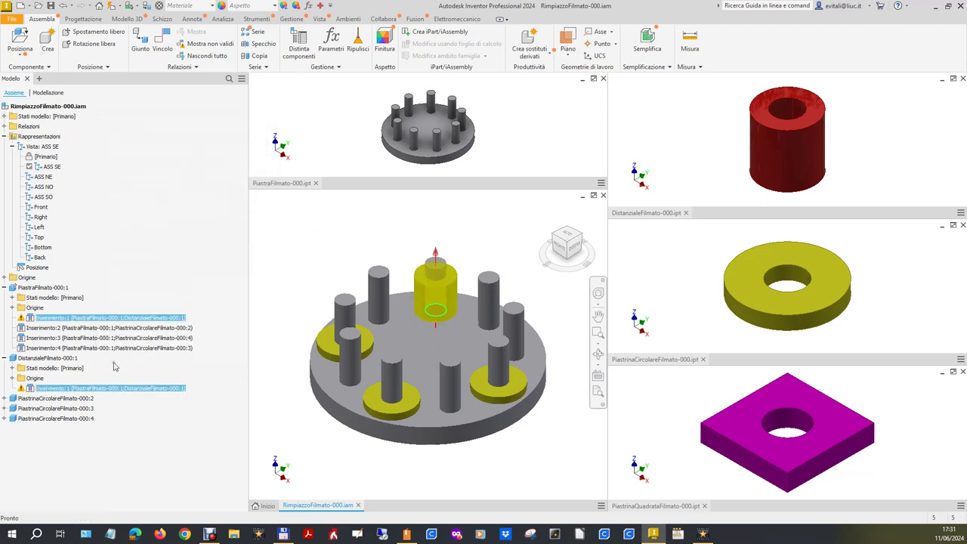
right_click(63, 318)
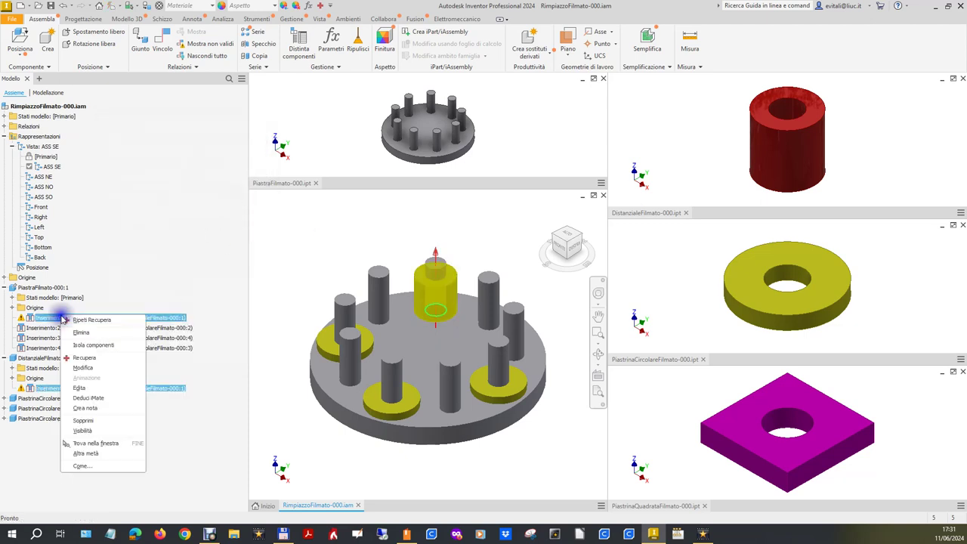
- Re-edit Inserimento:1 using the '2. Vettore asse spigolo' edge candidate, then undo the change
click(104, 369)
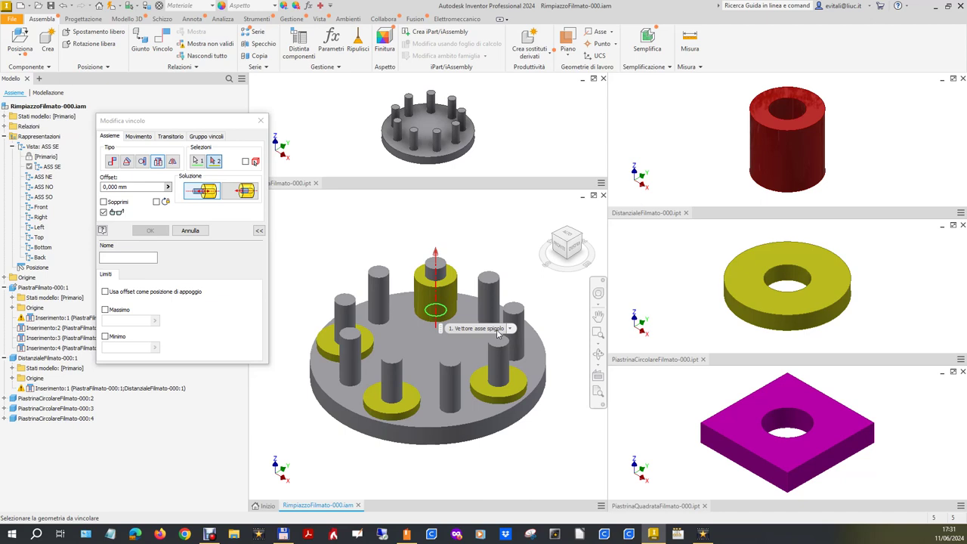
click(507, 330)
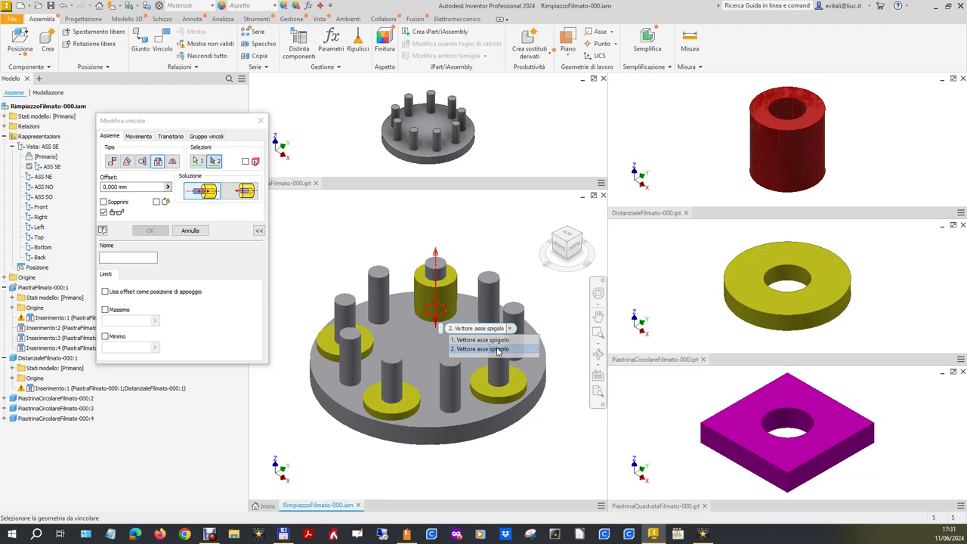
click(498, 349)
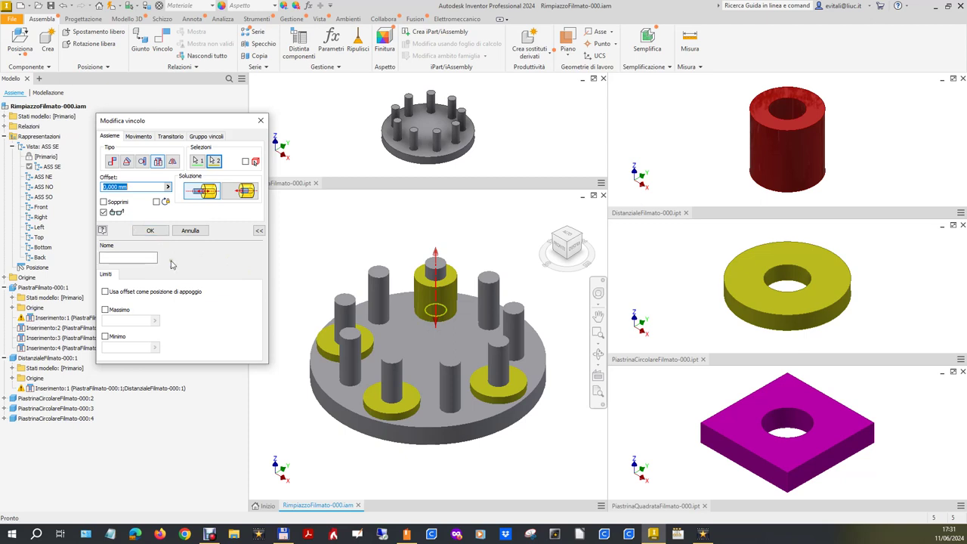
click(158, 234)
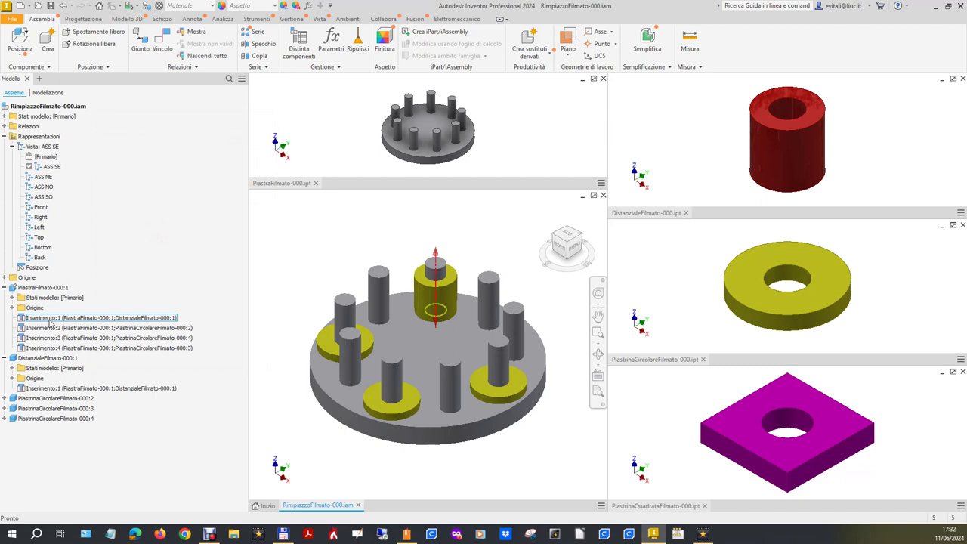
click(63, 7)
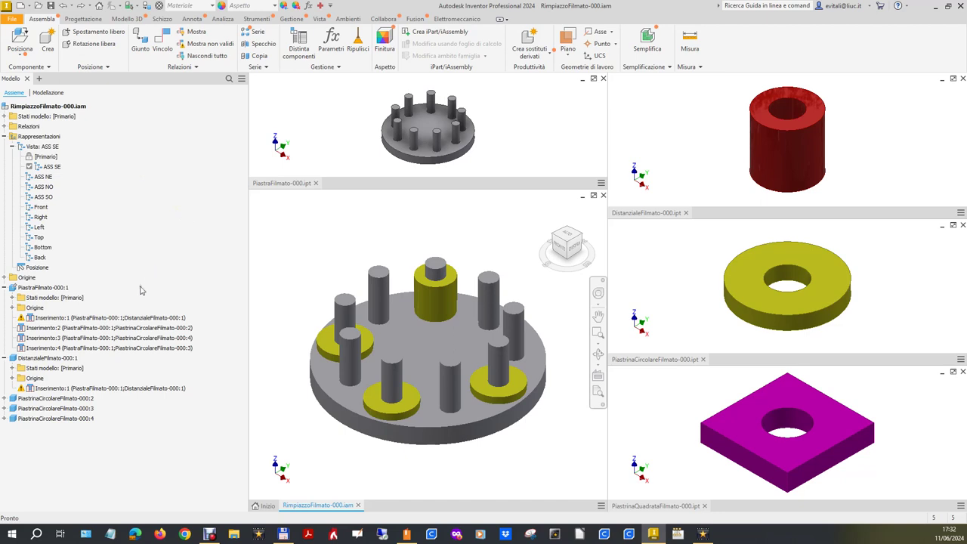
- Edit Inserimento:1 again with '2. Vettore asse spigolo' as the edge and apply it
right_click(138, 318)
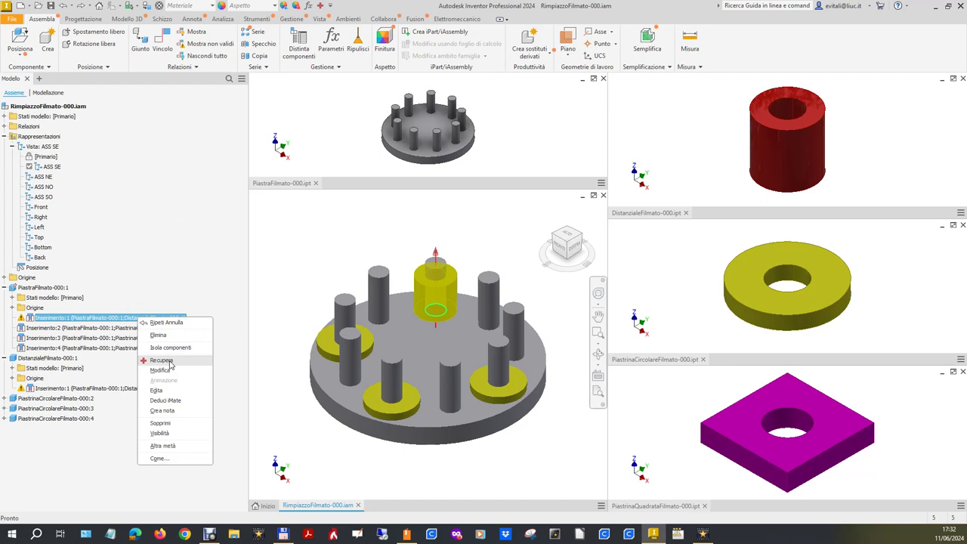
click(166, 370)
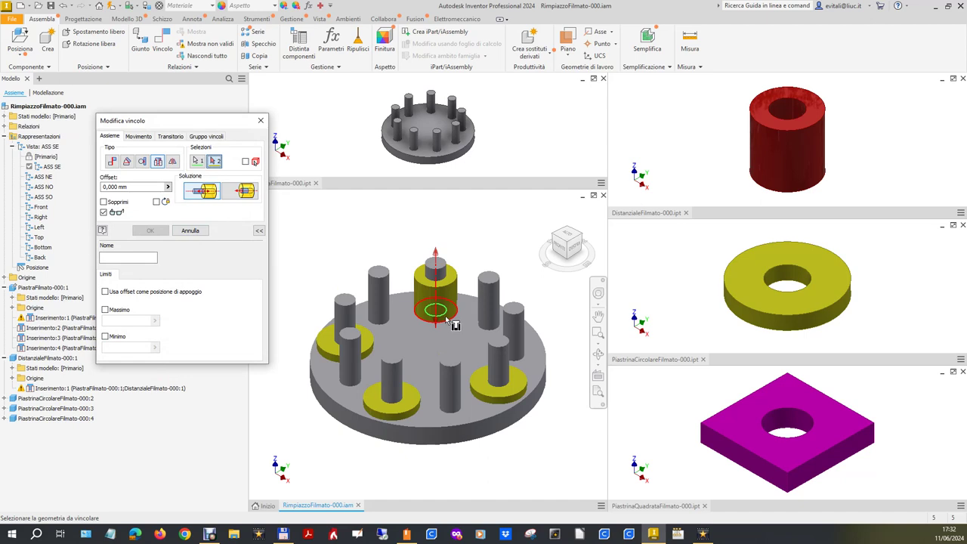
mouse_move(462, 332)
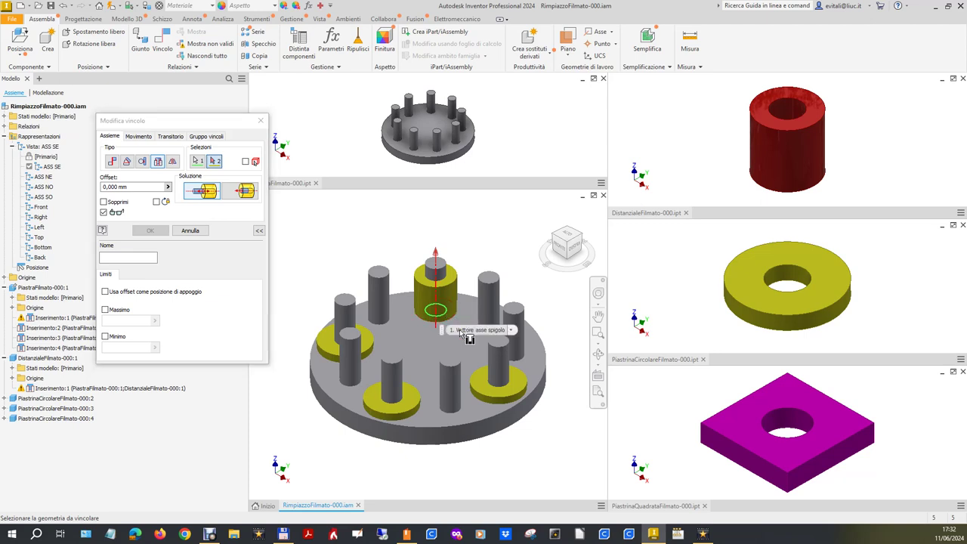
click(512, 330)
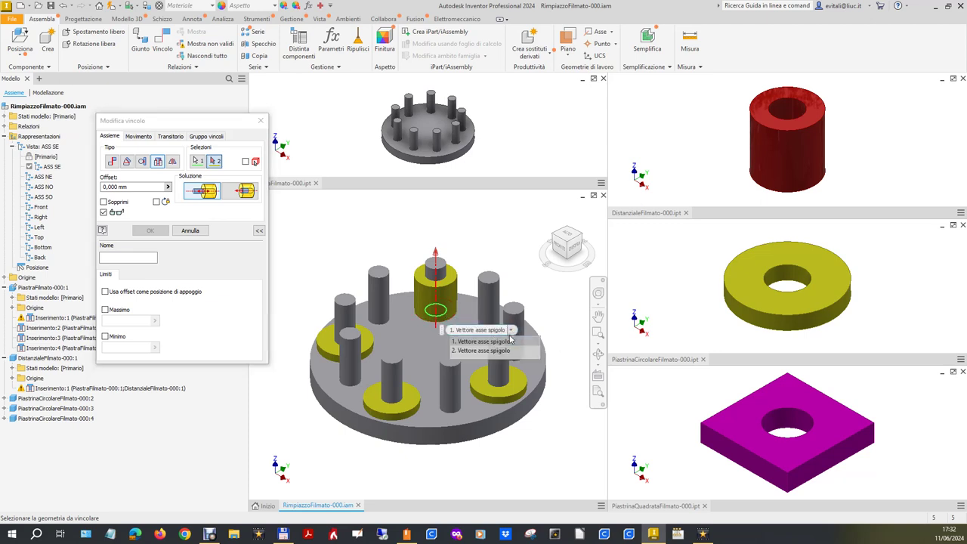
click(502, 351)
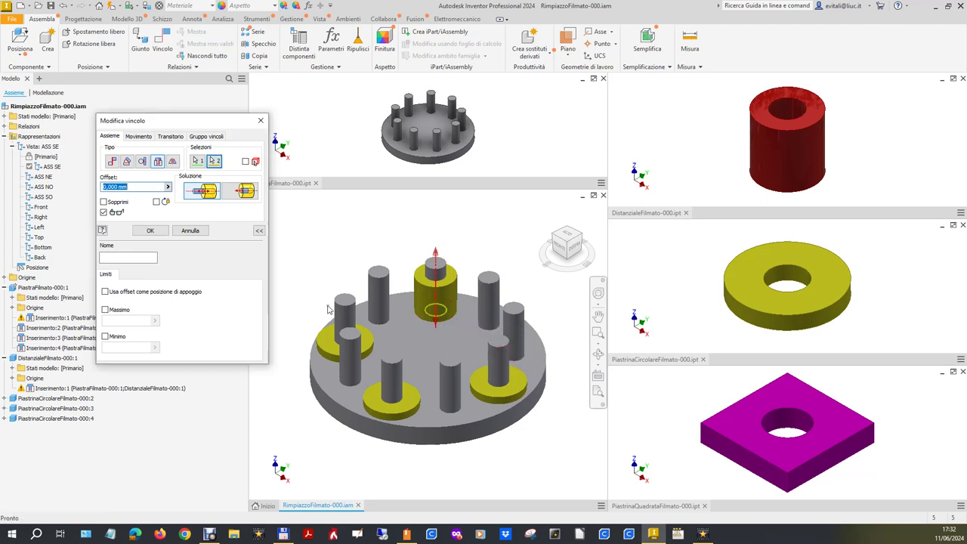
click(149, 231)
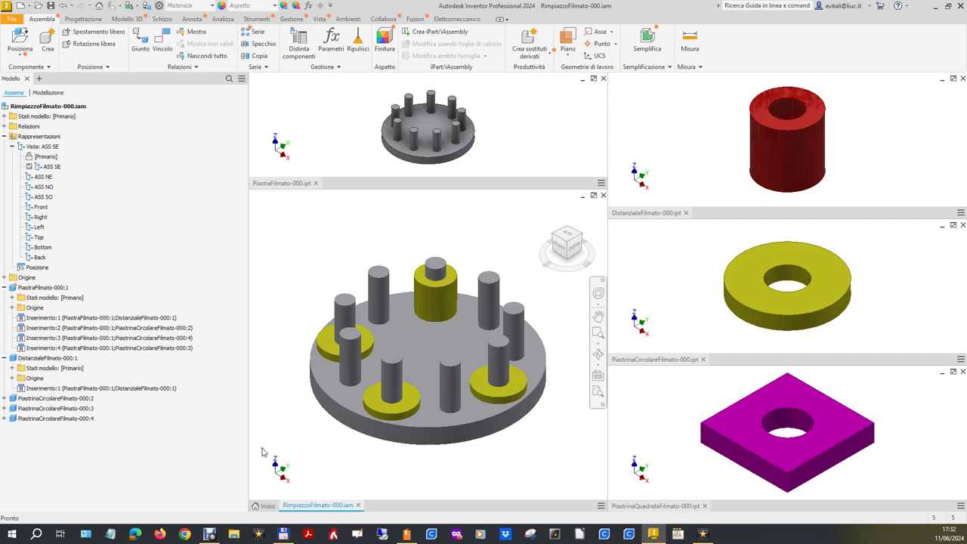
click(76, 388)
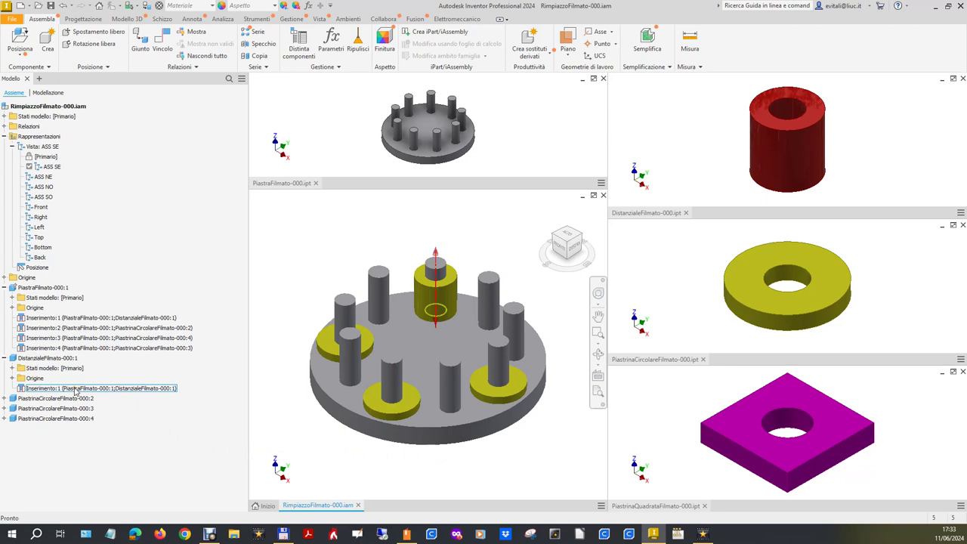
right_click(75, 388)
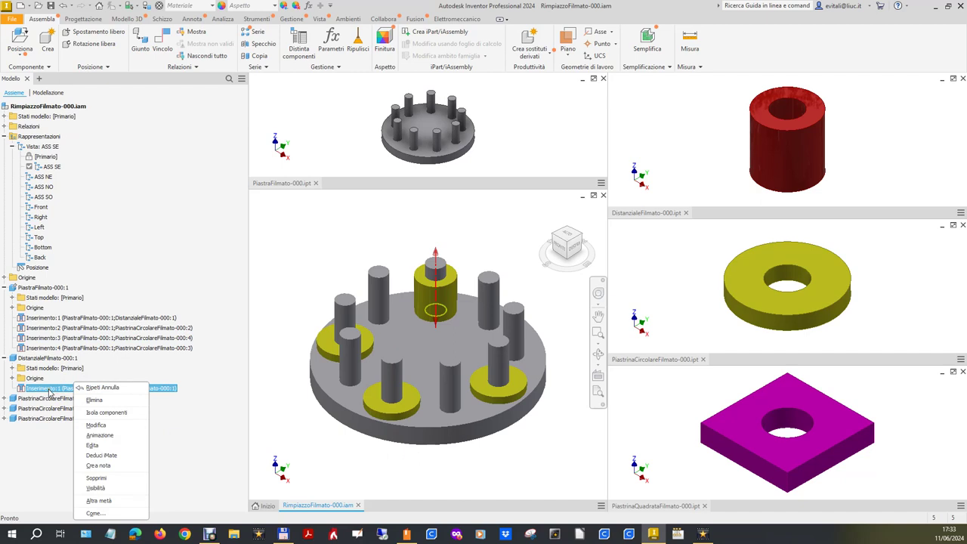
click(168, 265)
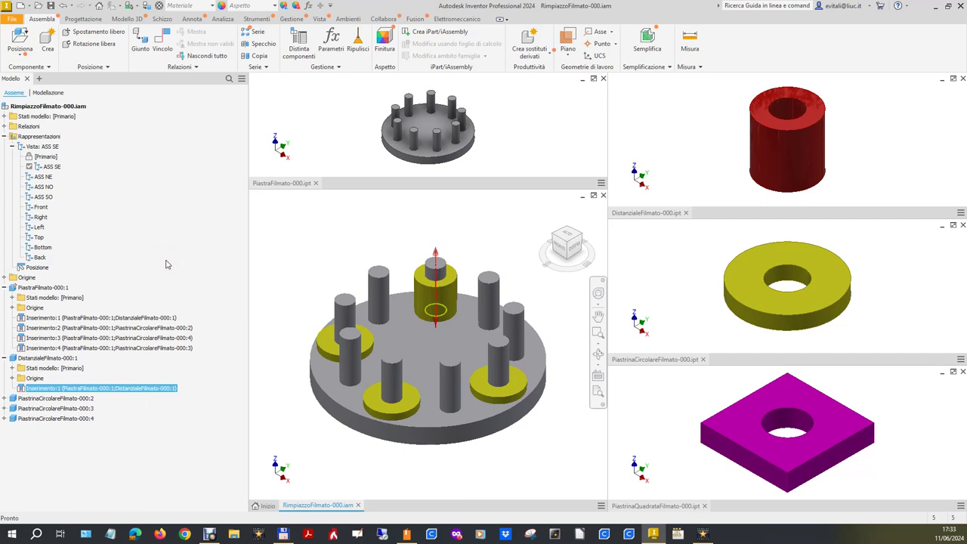
click(389, 414)
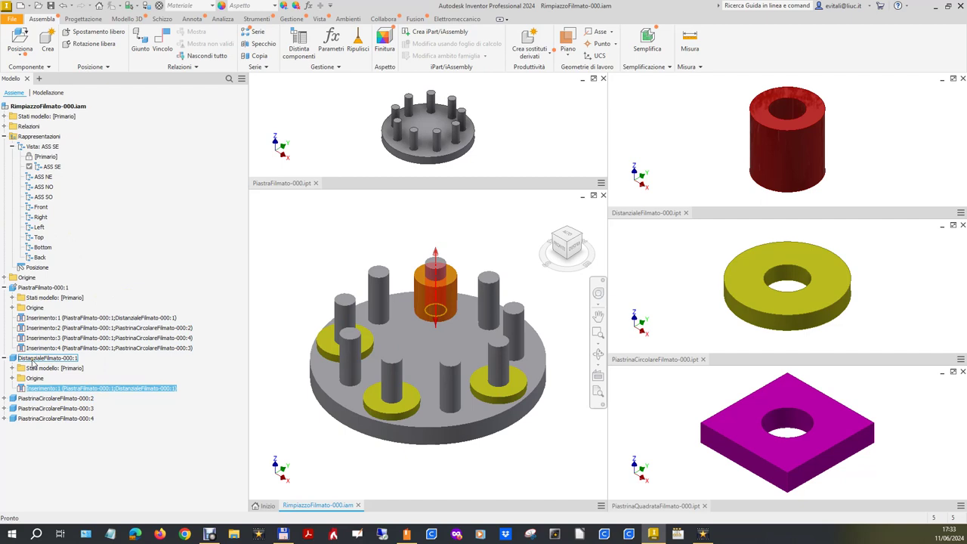
click(43, 401)
right_click(43, 402)
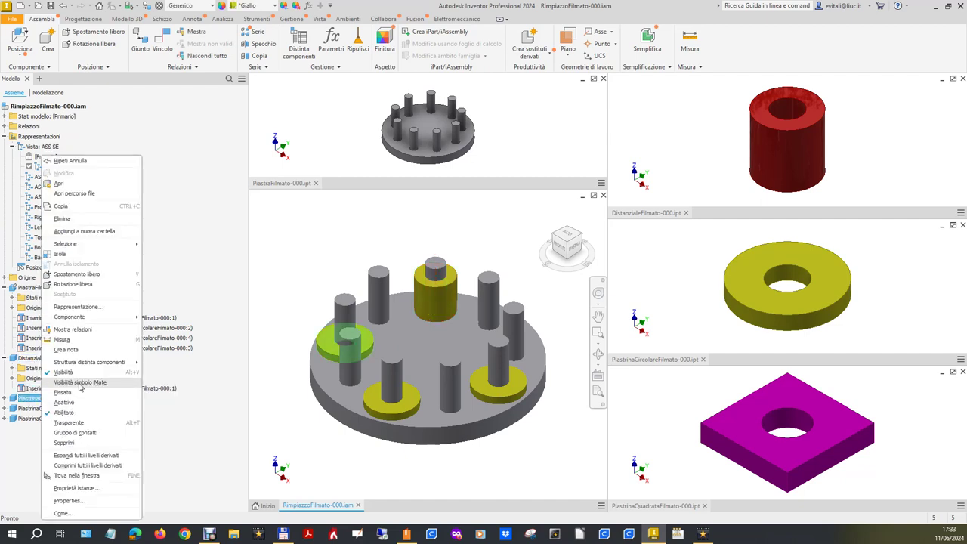
- Replace all circular plates with PiastrinaQuadrataFilmato-000.ipt, accepting despite the reported constraint errors
mouse_move(69, 316)
click(178, 371)
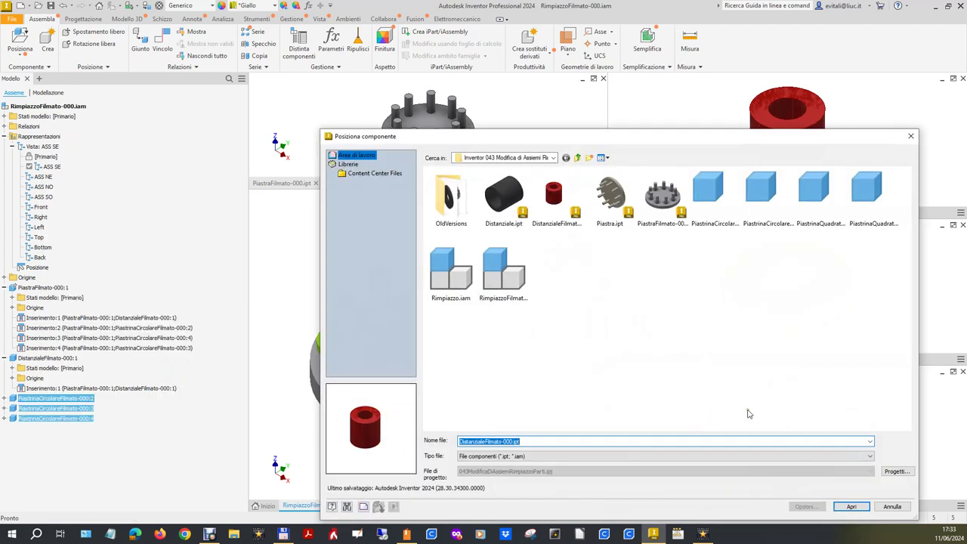
click(817, 206)
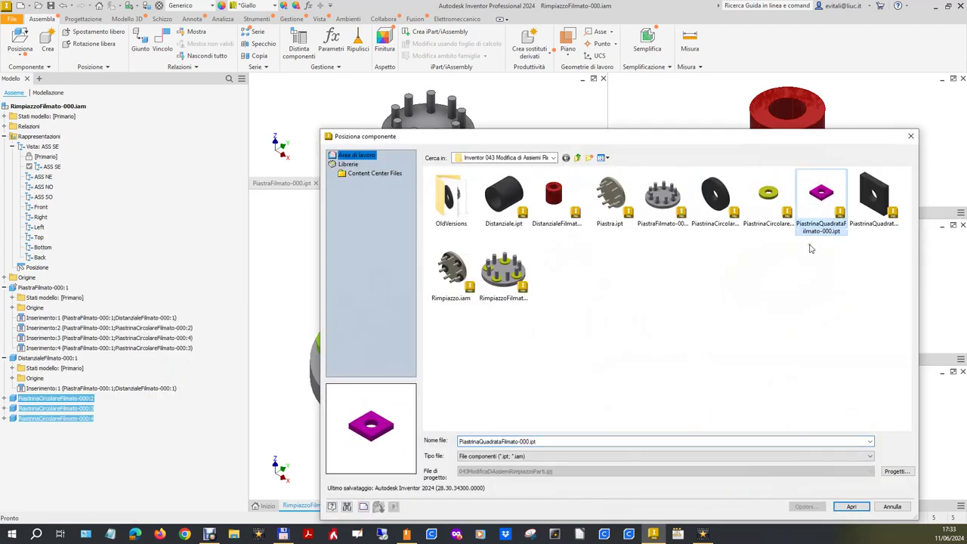
click(853, 506)
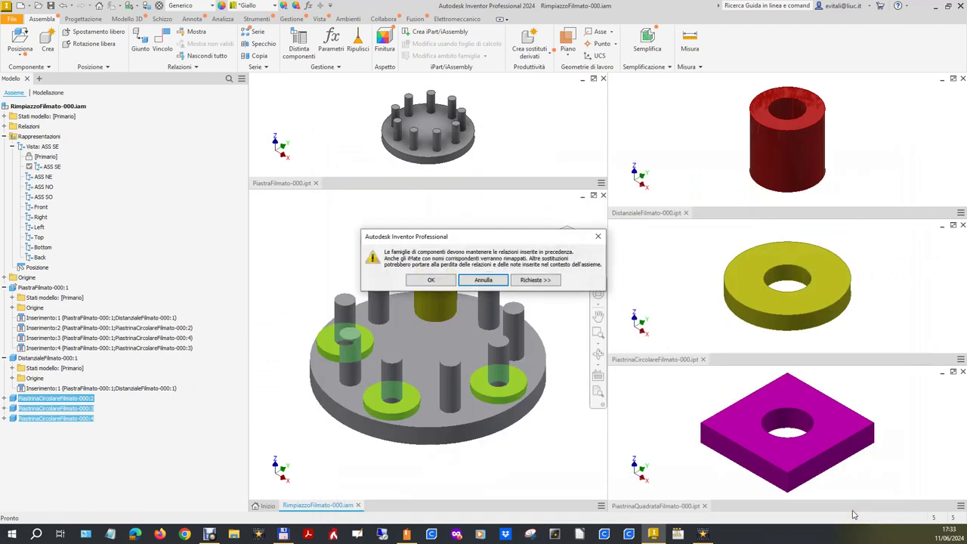
click(431, 280)
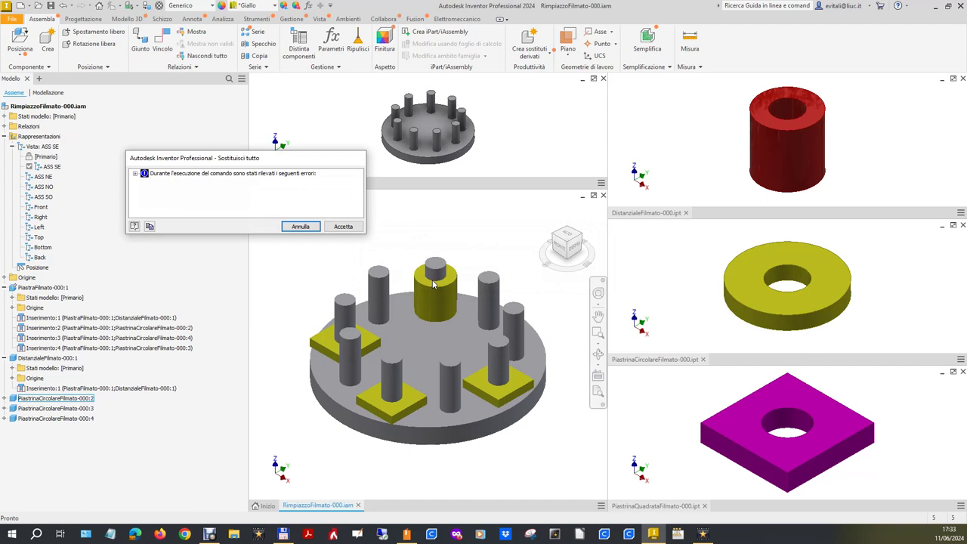
click(135, 173)
click(144, 181)
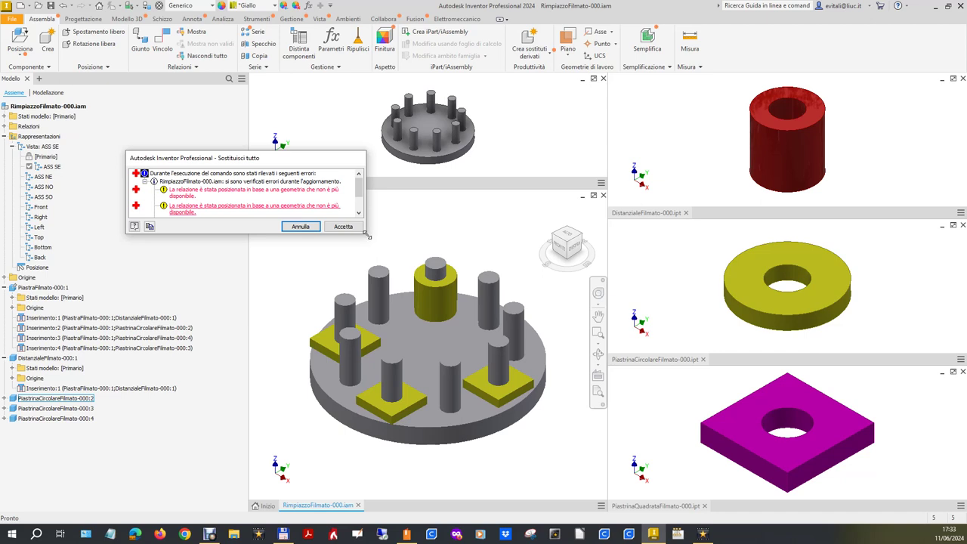
drag(364, 236, 378, 272)
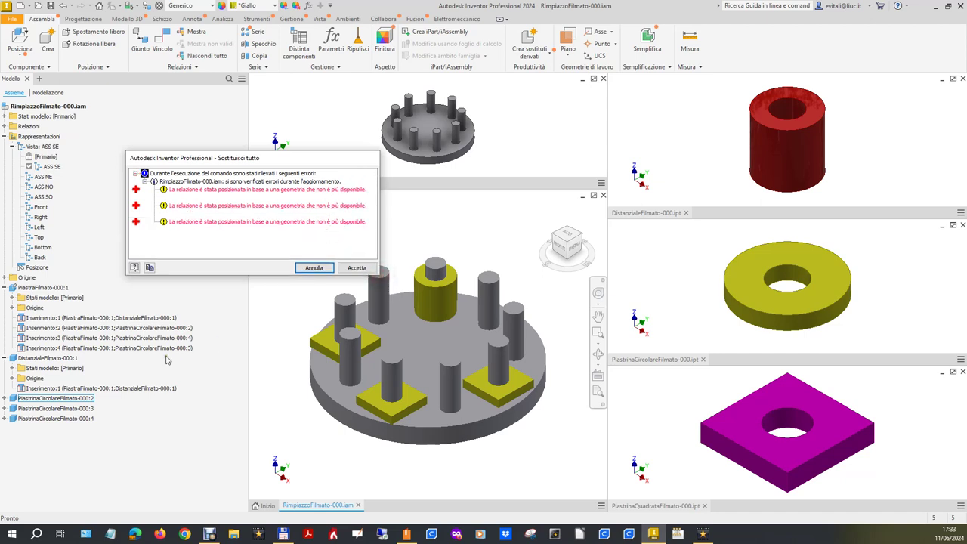
click(360, 268)
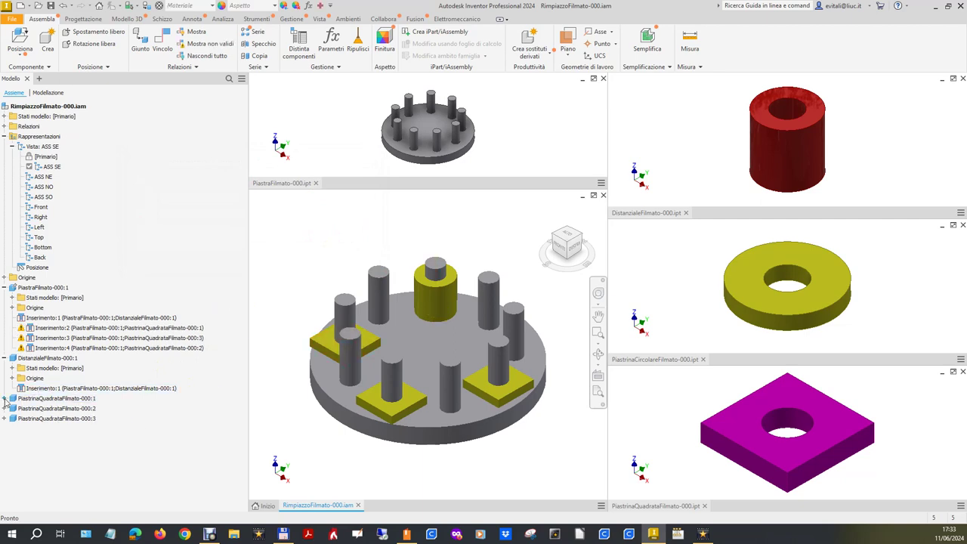
click(4, 398)
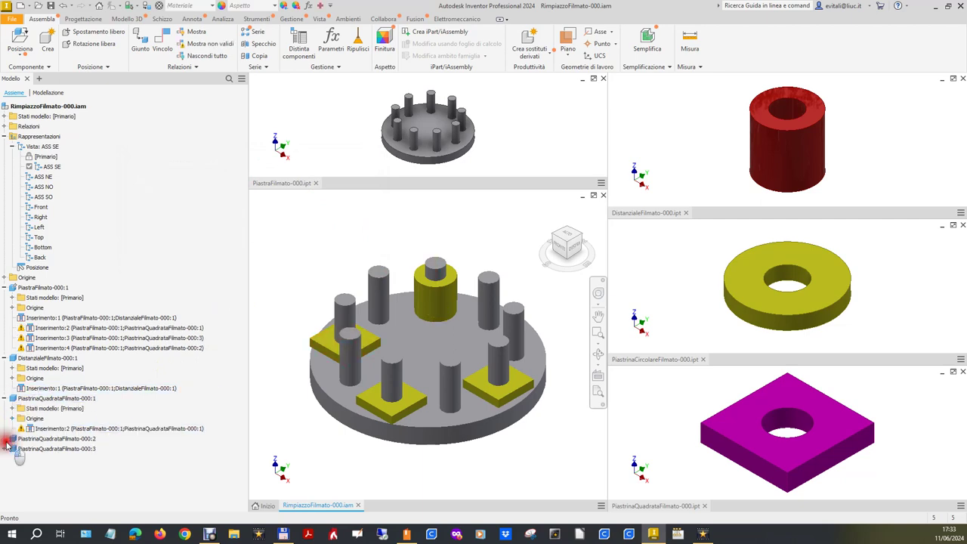
- Expand the three square plate nodes and try editing Inserimento:2, then cancel the edit
click(4, 438)
click(4, 479)
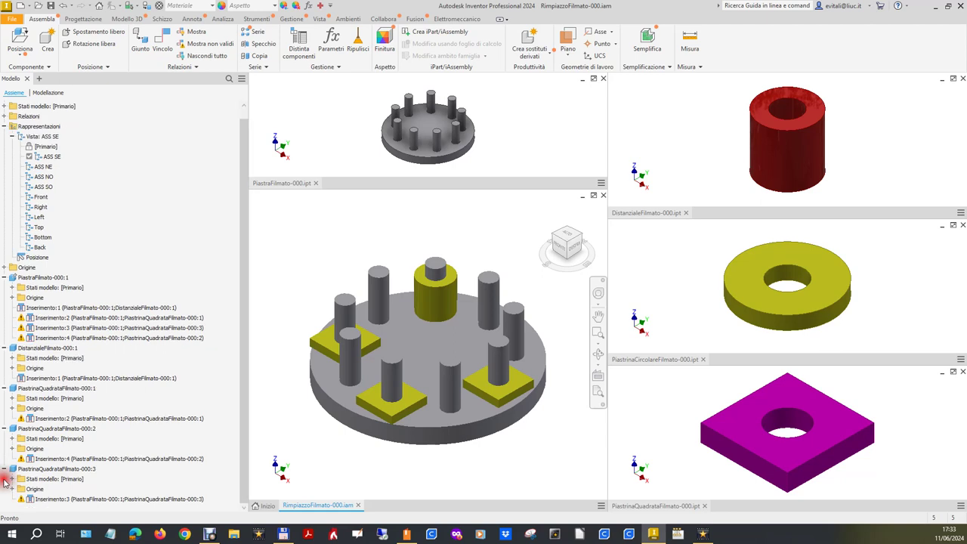
click(80, 308)
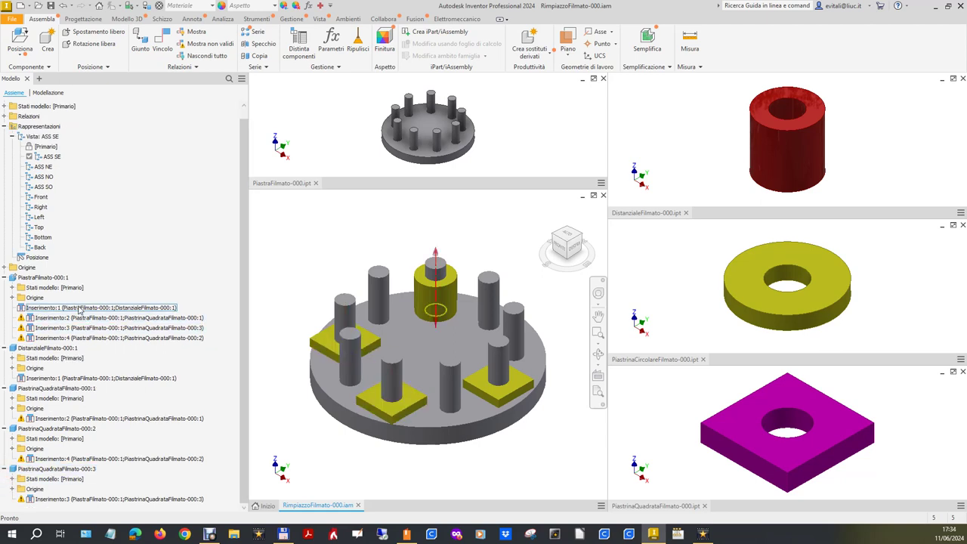
click(137, 419)
right_click(137, 422)
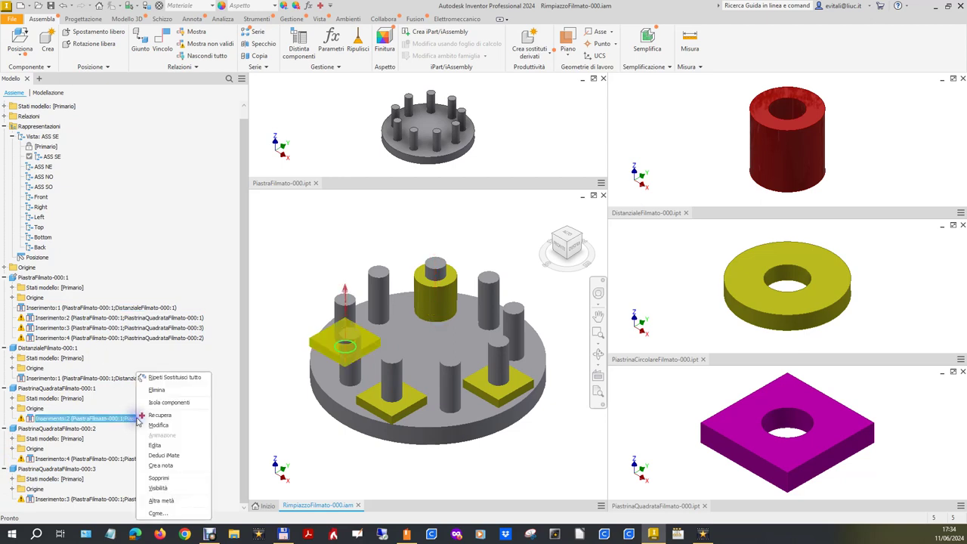
click(165, 429)
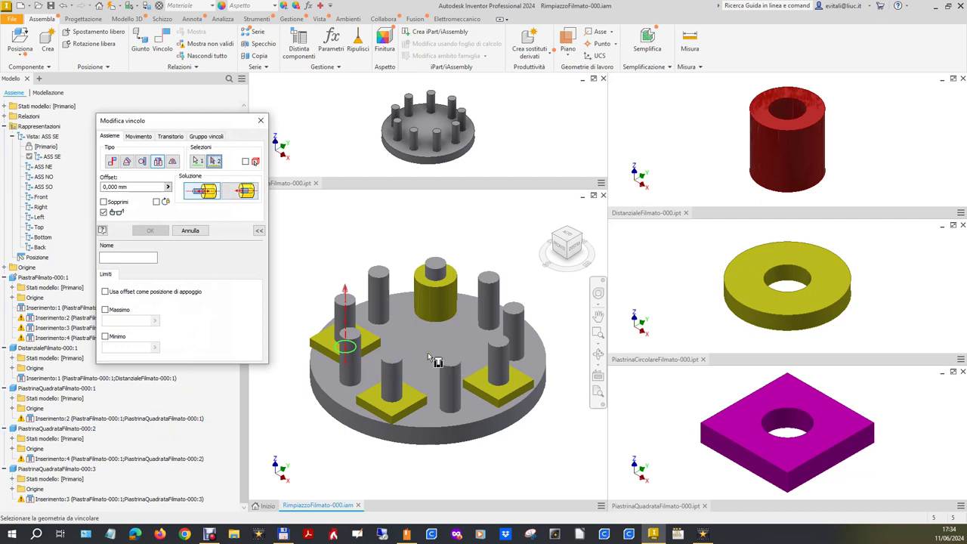
click(555, 239)
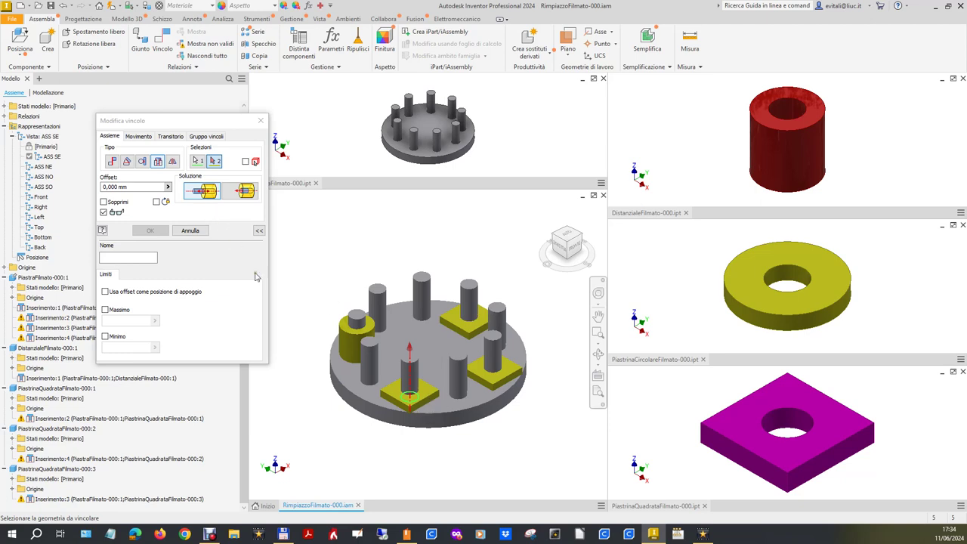
click(412, 405)
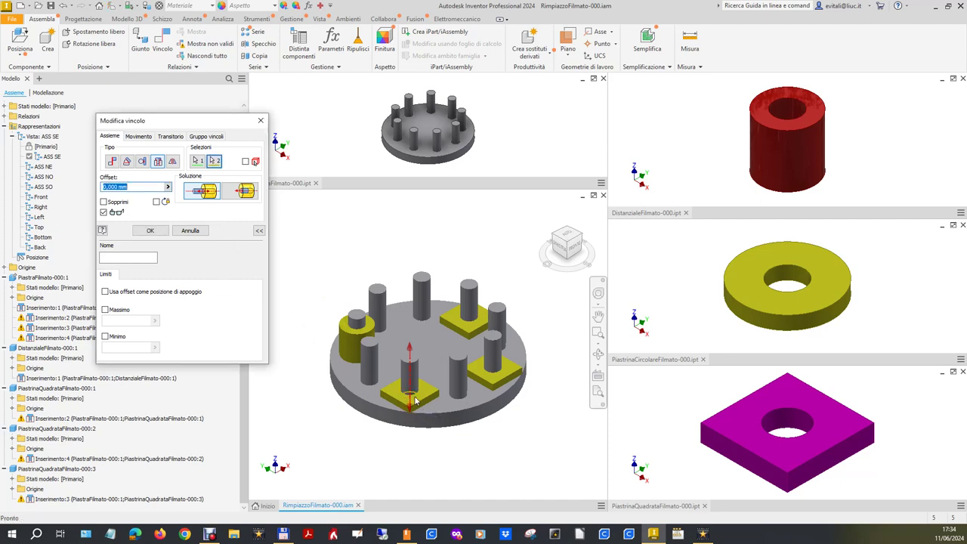
click(192, 232)
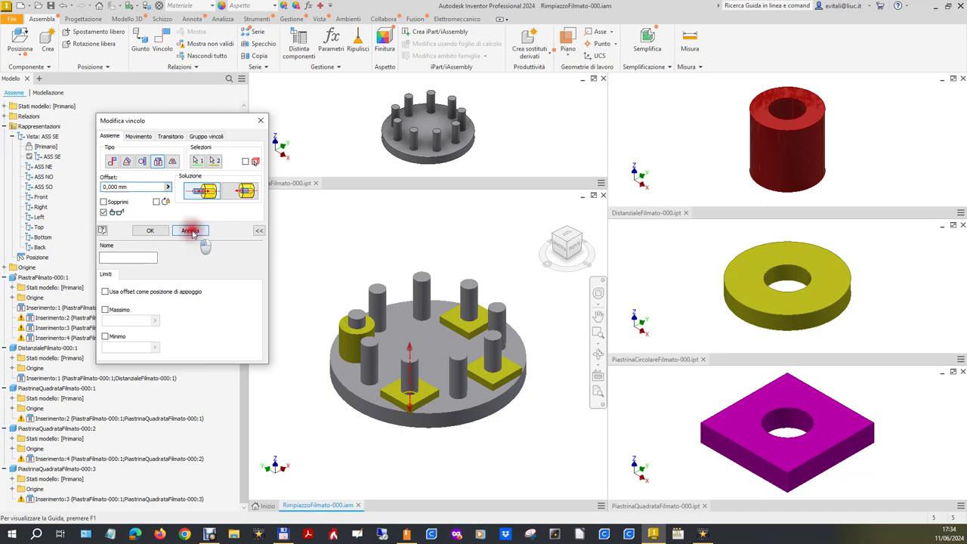
- Re-edit Inserimento:2 with the square plate's hole edge and accept the relation
right_click(181, 417)
click(210, 420)
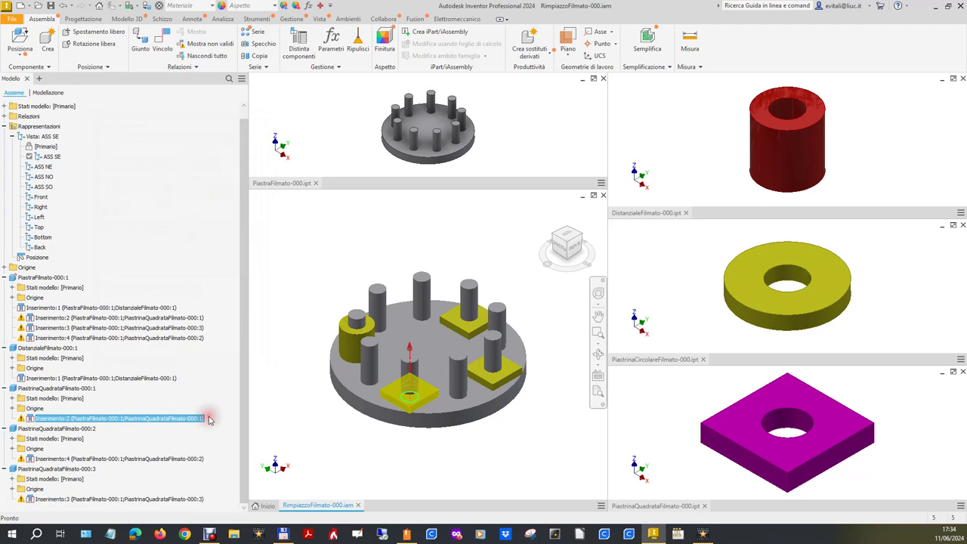
click(413, 406)
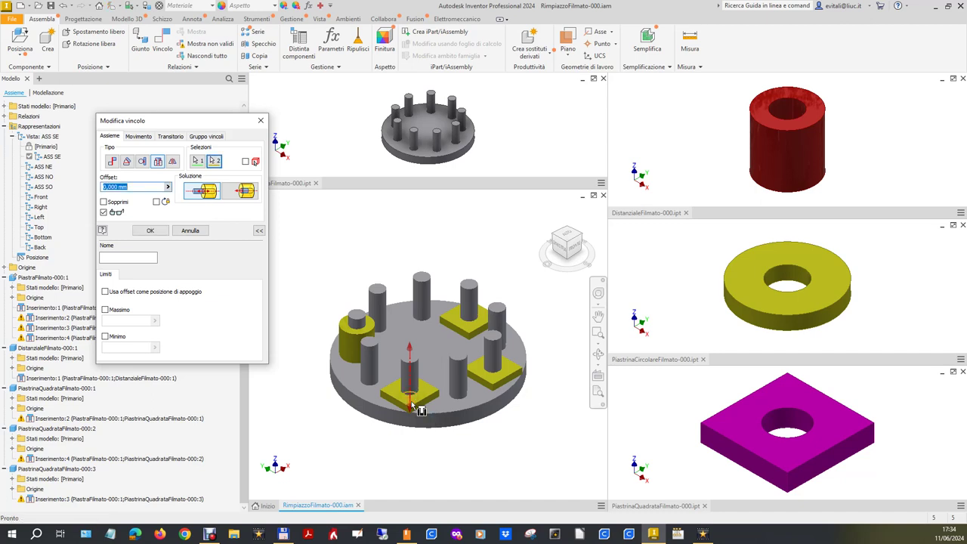
click(145, 233)
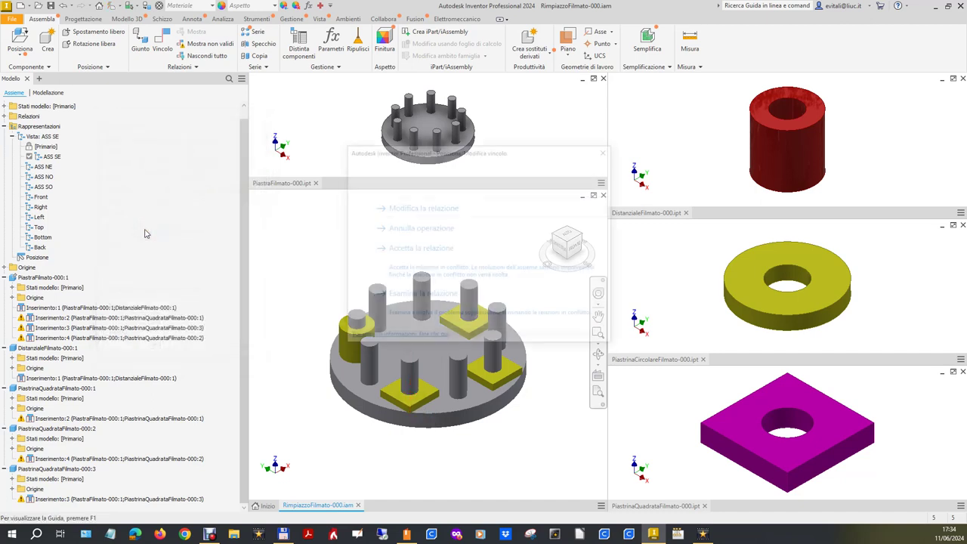
click(414, 250)
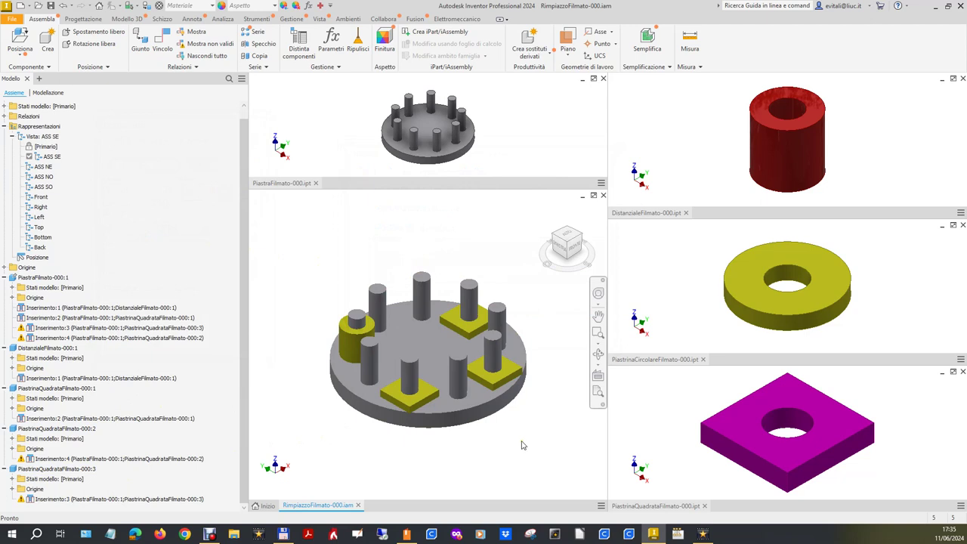
right_click(129, 327)
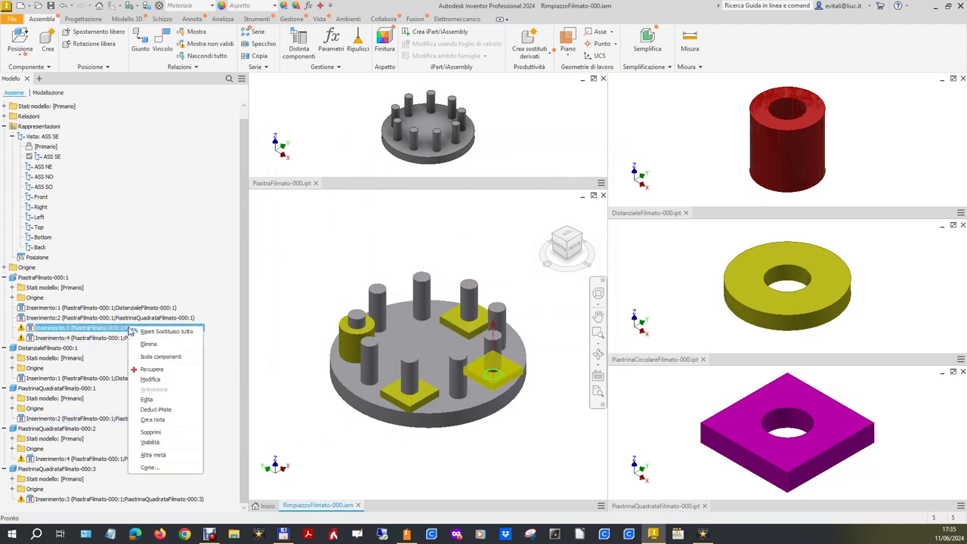
- Repoint Inserimento:3 to the right square plate's circular edge and accept the relation
click(150, 379)
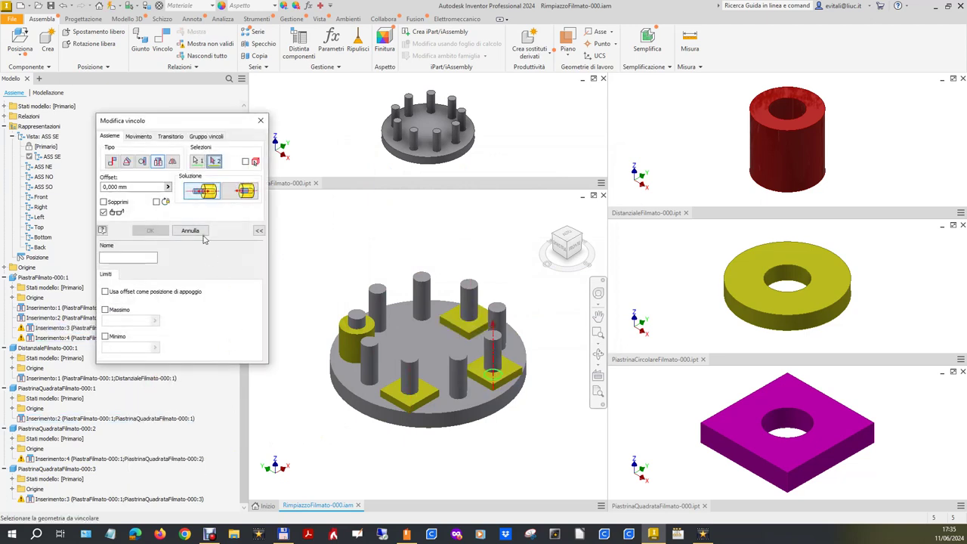
click(502, 381)
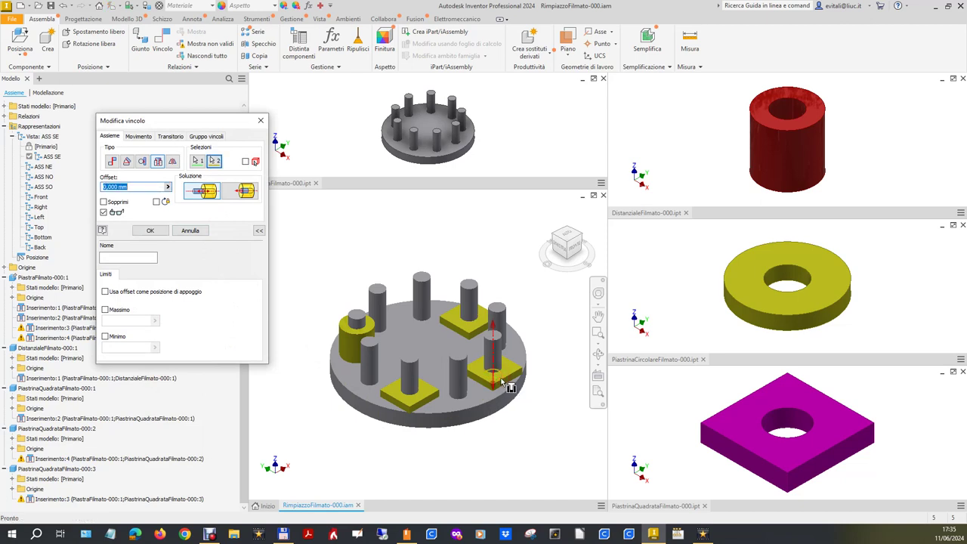
click(149, 230)
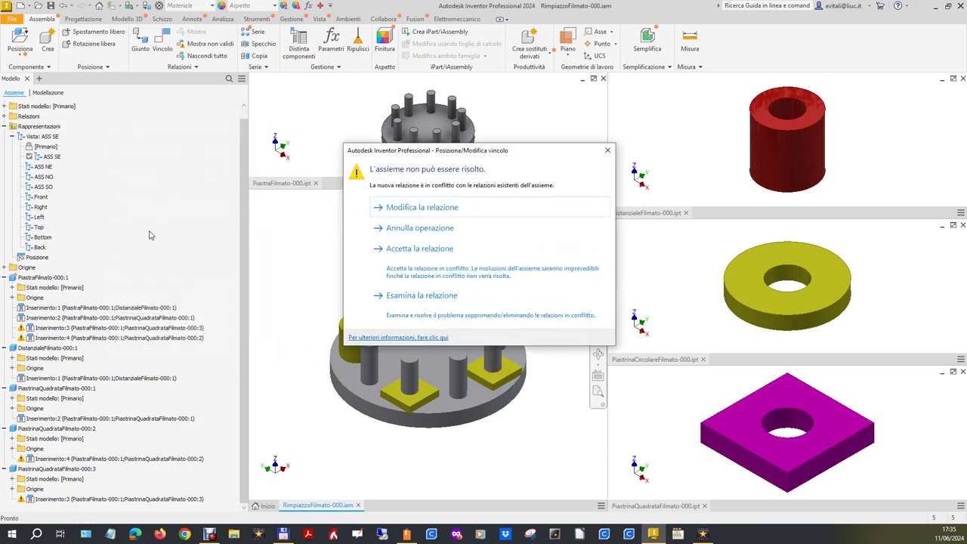
click(400, 253)
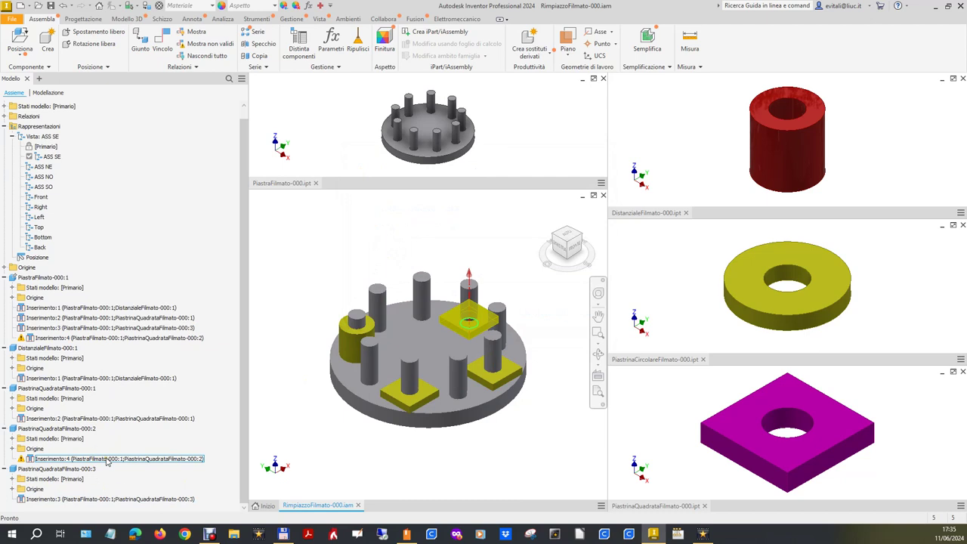
- Repoint Inserimento:4 to the back square plate's hole edge
right_click(107, 460)
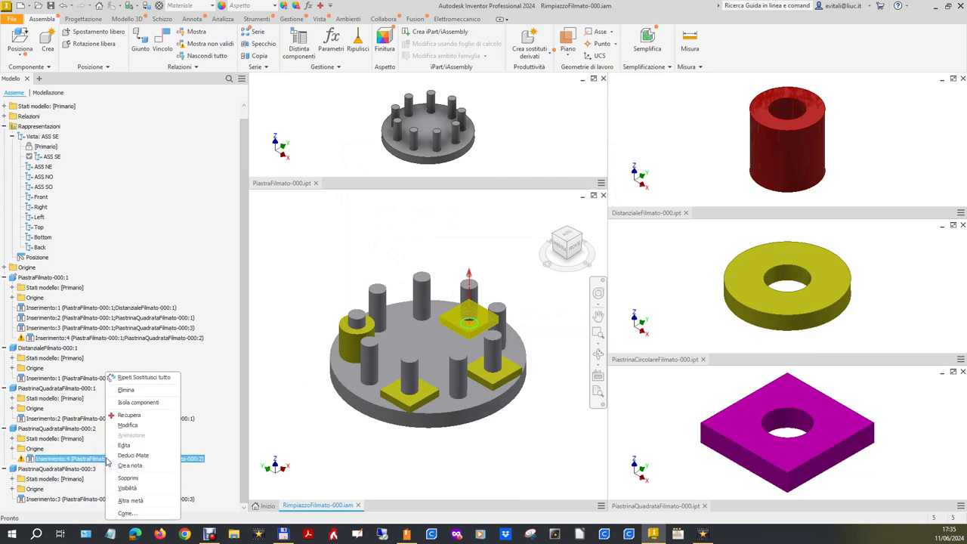
click(132, 425)
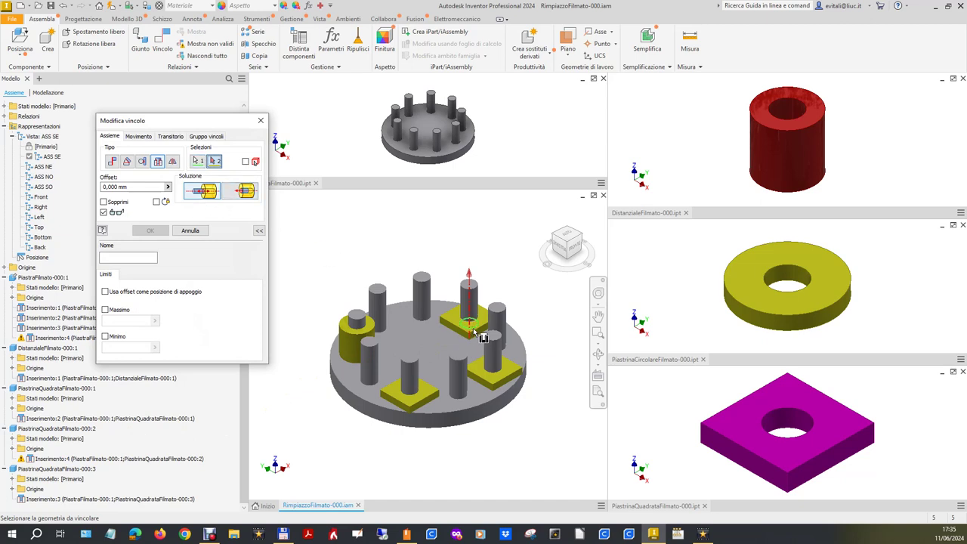
click(474, 329)
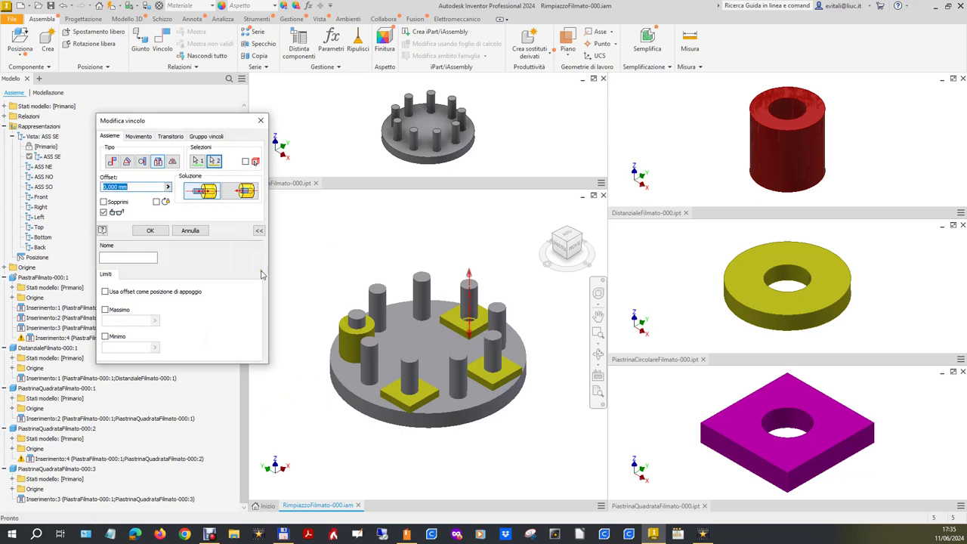
click(151, 230)
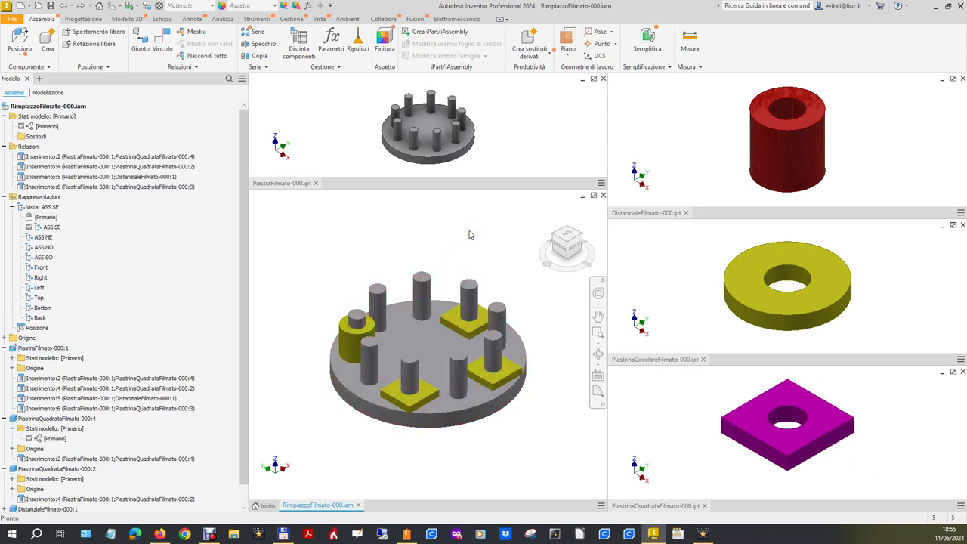
click(348, 355)
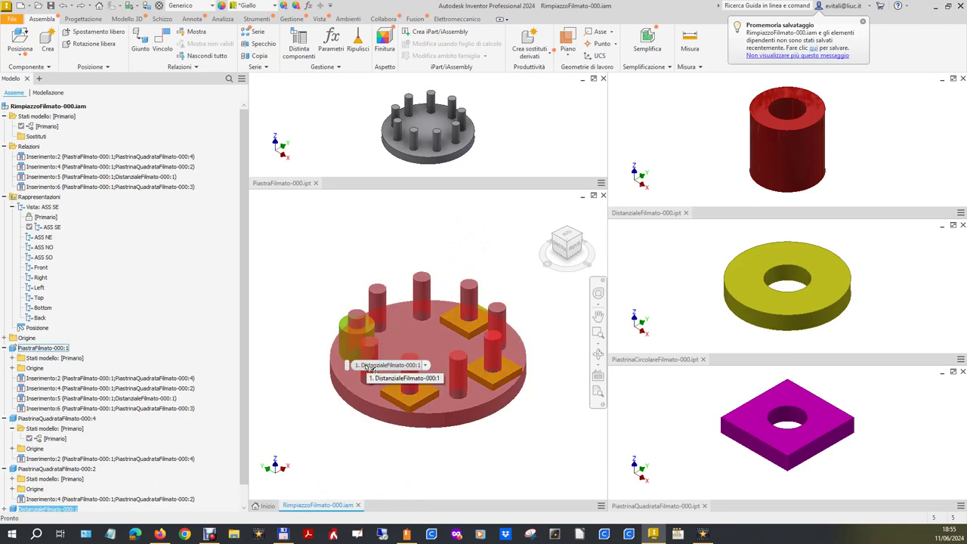
click(310, 257)
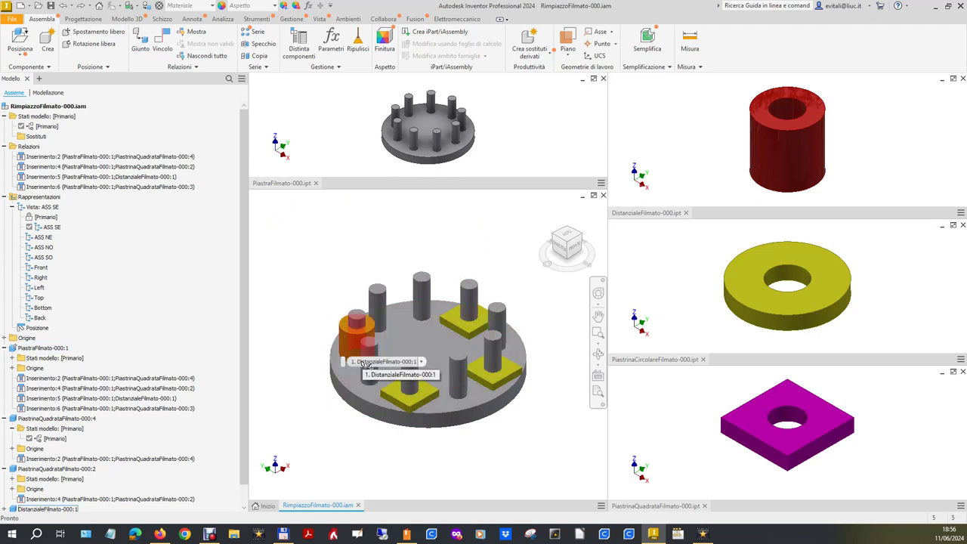
drag(363, 364, 355, 335)
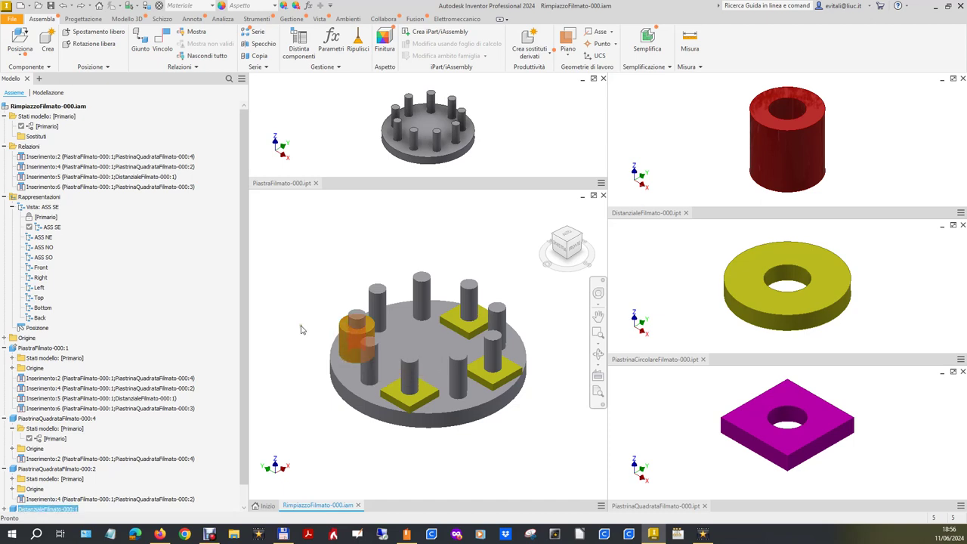
click(352, 336)
right_click(75, 511)
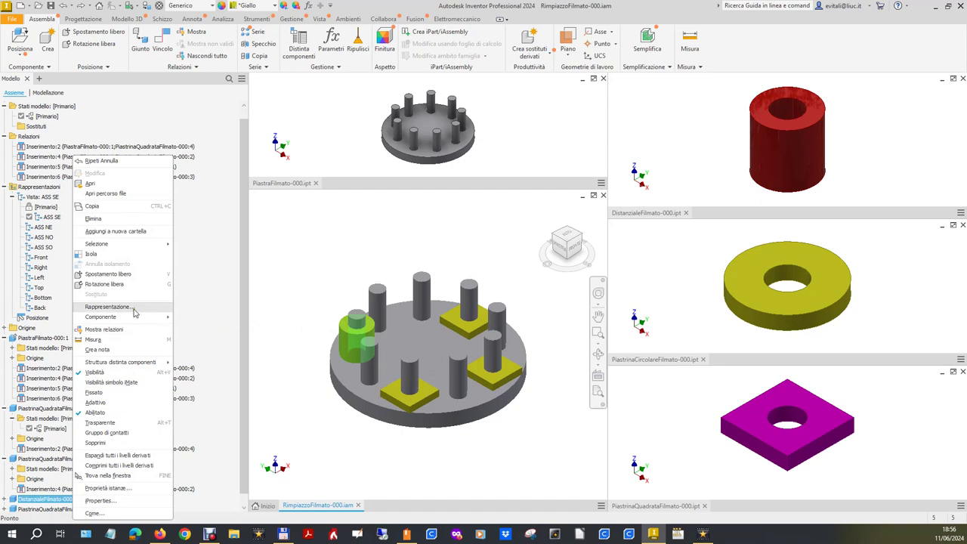
click(107, 307)
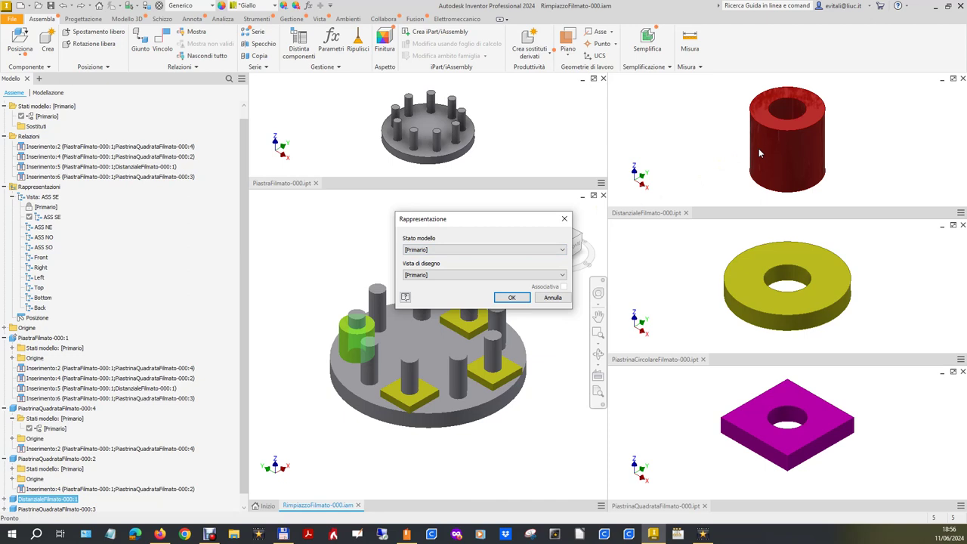
click(550, 298)
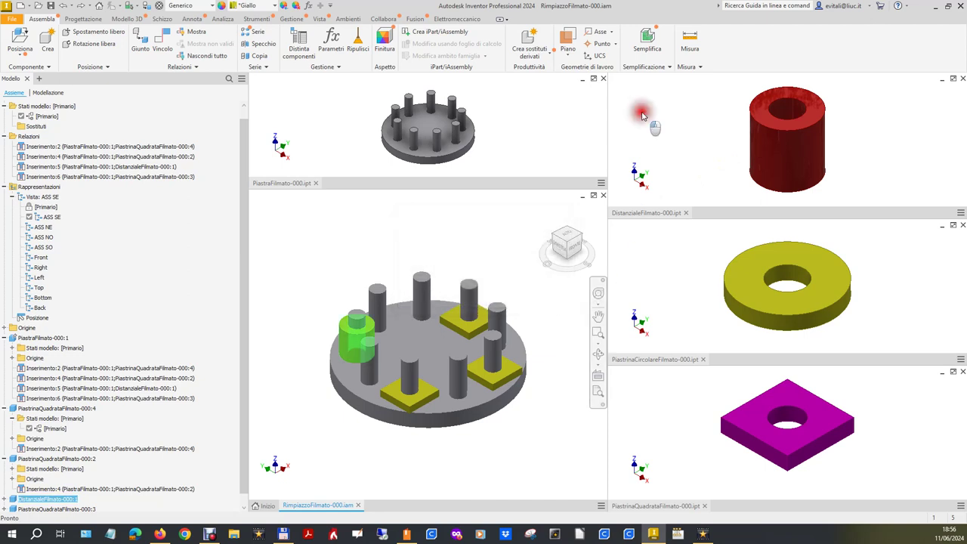
click(643, 115)
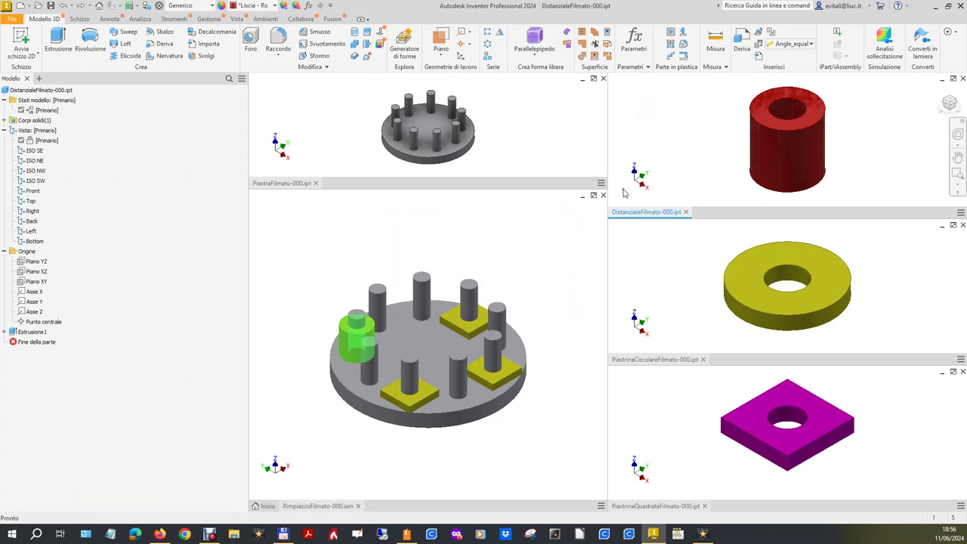
click(57, 140)
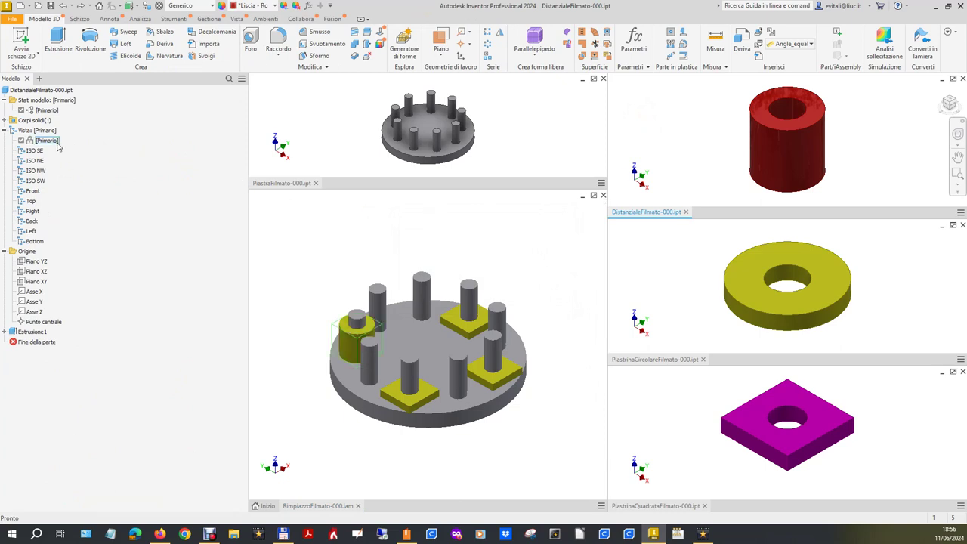
click(57, 111)
click(451, 250)
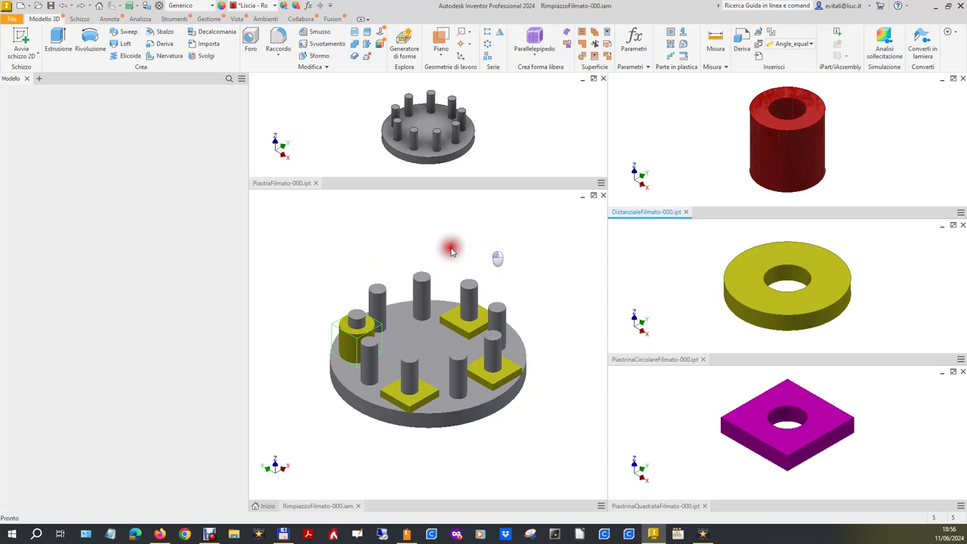
- Set the spacer's representation to [Primario] model state and view so it turns red
right_click(345, 329)
click(355, 361)
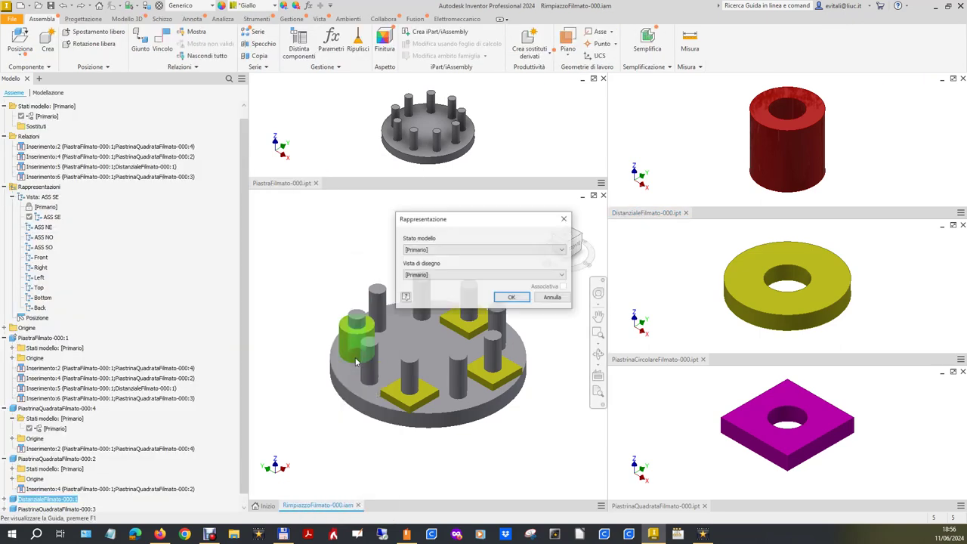
click(432, 250)
click(432, 255)
click(448, 276)
click(445, 284)
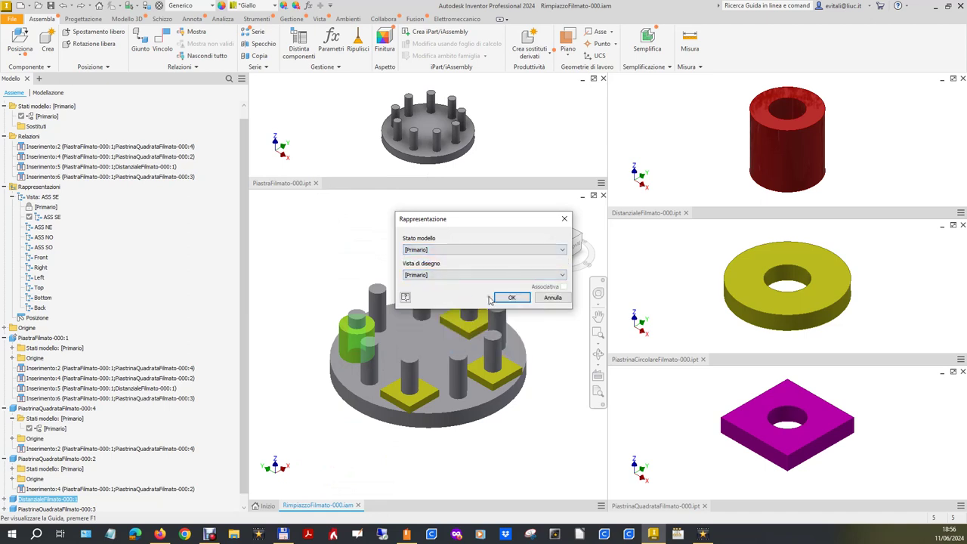
click(512, 298)
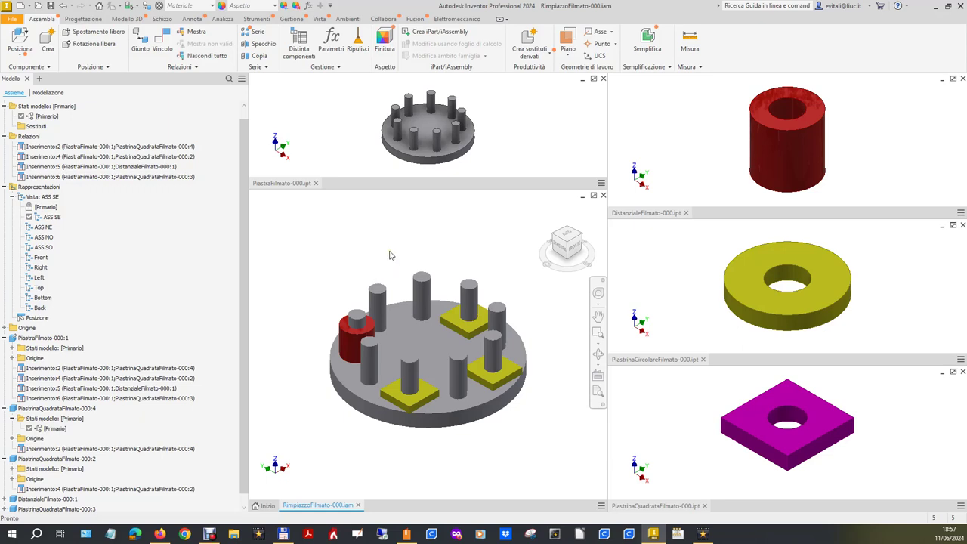
click(474, 330)
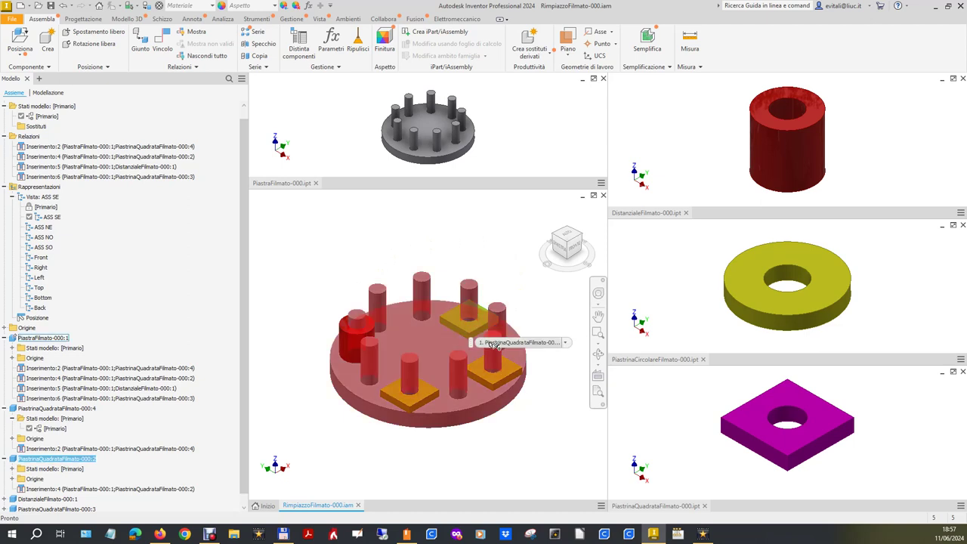
click(539, 446)
click(666, 456)
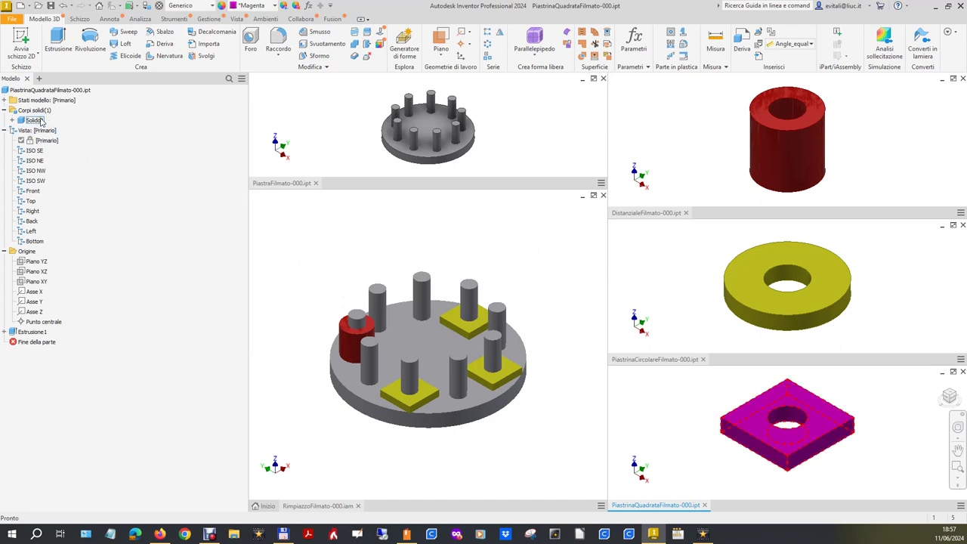
click(5, 100)
click(5, 100)
click(5, 101)
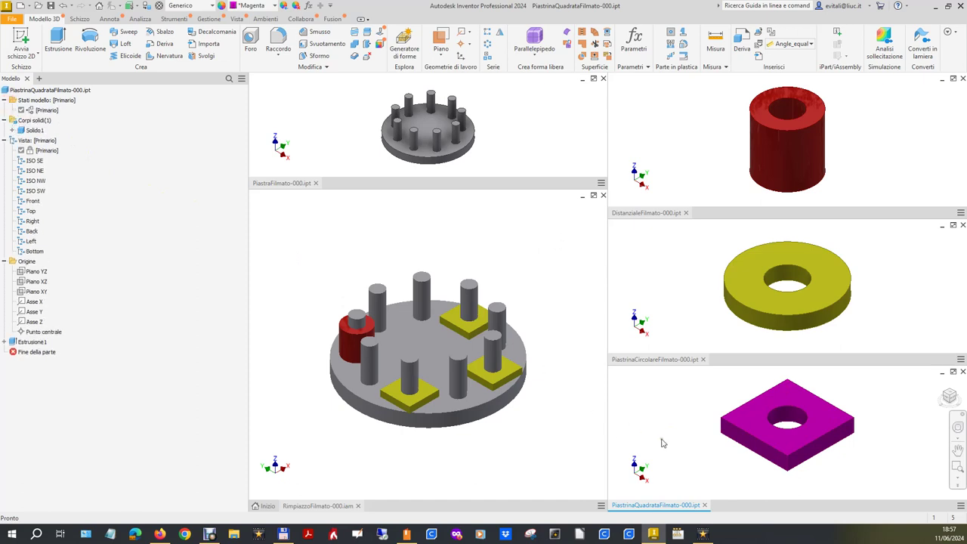
click(424, 395)
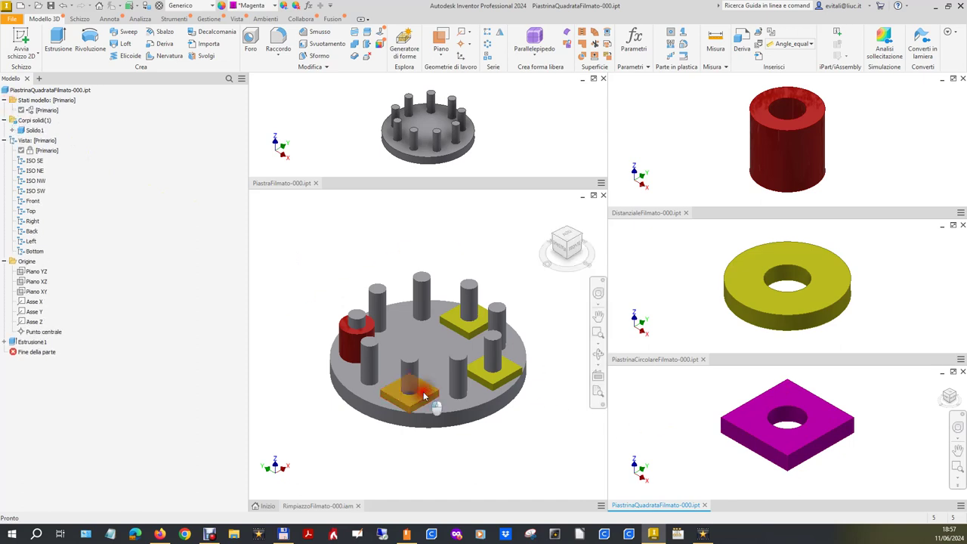
right_click(426, 392)
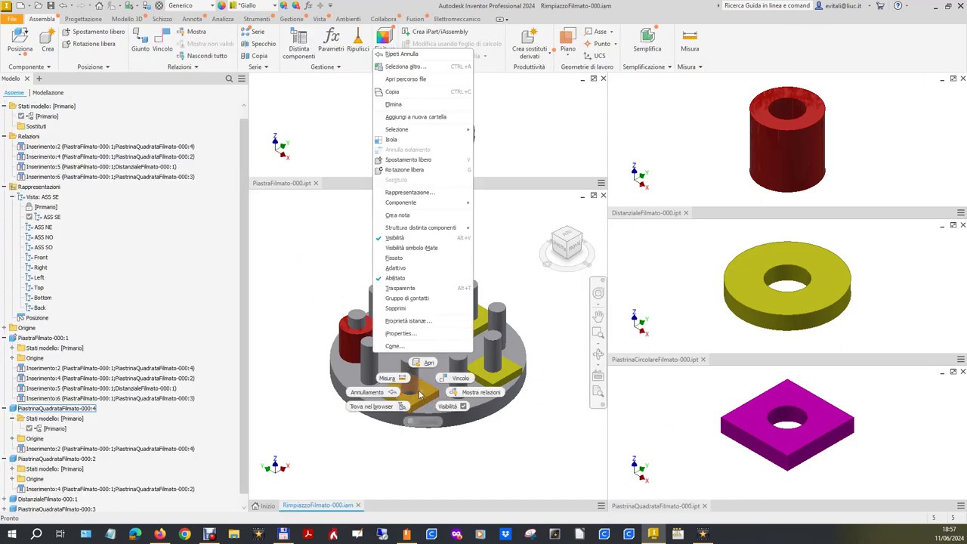
- Set the front square plate's representation to [Primario] so it turns magenta
click(414, 192)
click(486, 250)
click(478, 257)
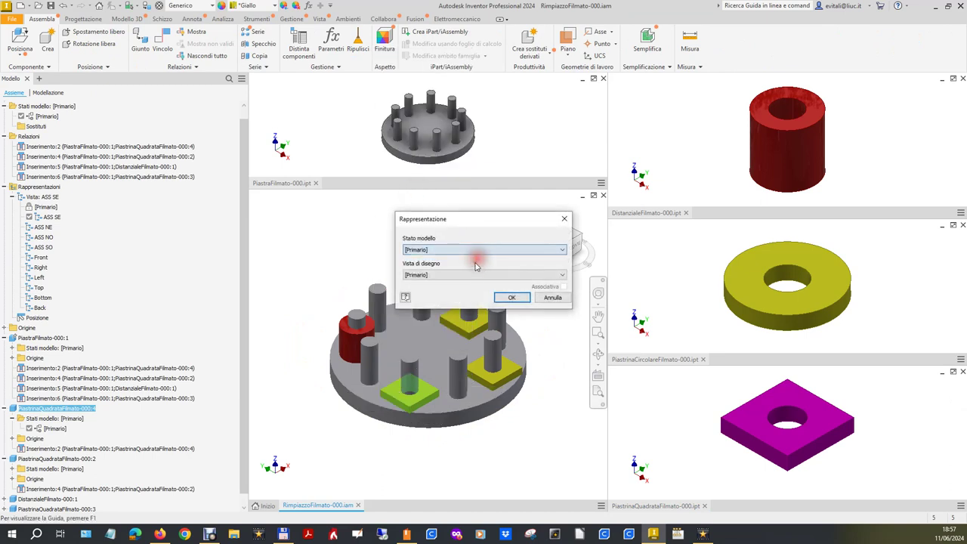
click(483, 275)
click(464, 285)
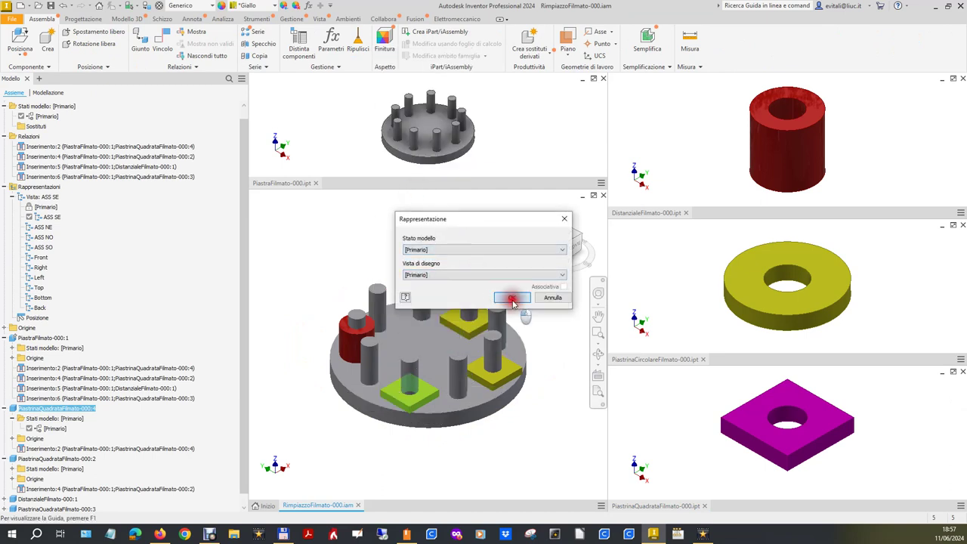
click(500, 298)
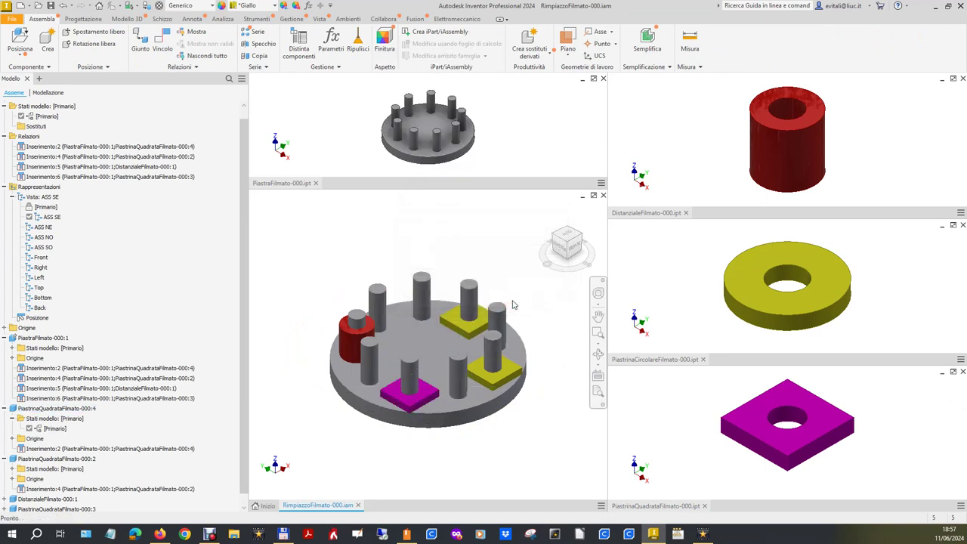
- Set the right square plate's representation to [Primario] so it turns magenta
right_click(492, 389)
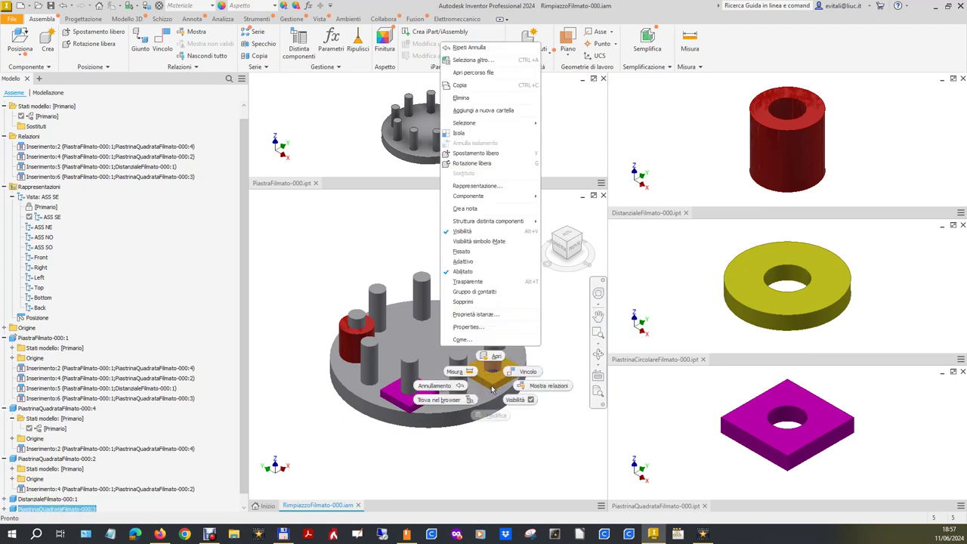
click(476, 186)
click(457, 251)
click(453, 259)
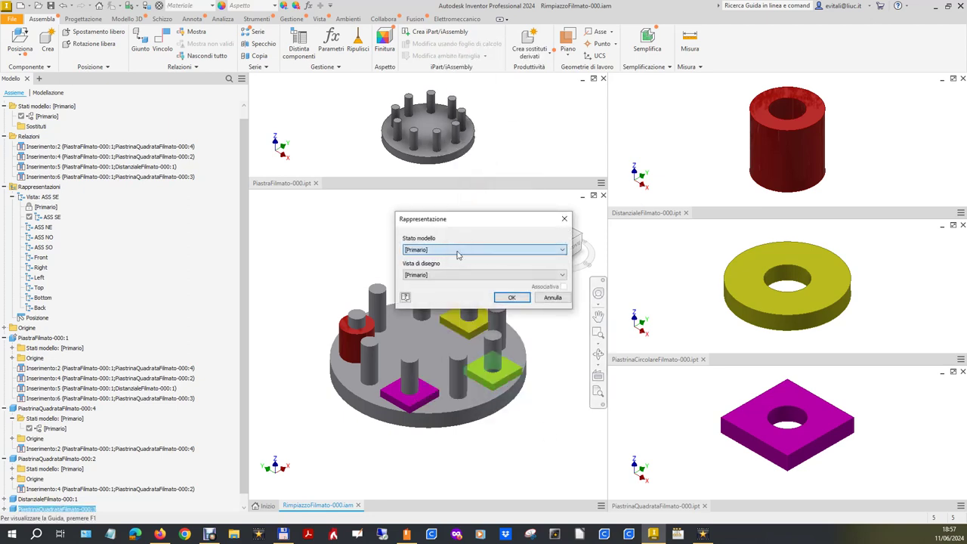
click(503, 297)
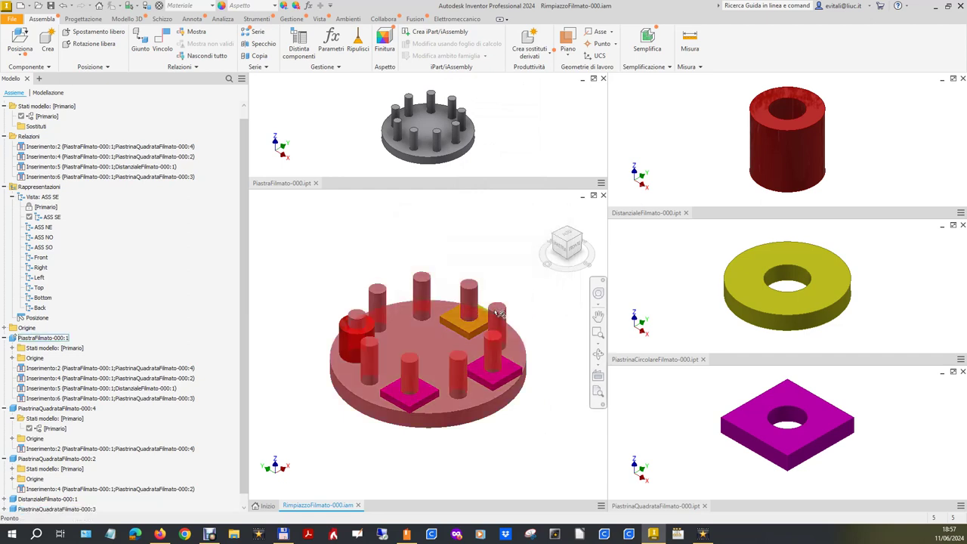
- Set the back square plate's representation to [Primario] so it turns magenta
click(476, 330)
right_click(475, 330)
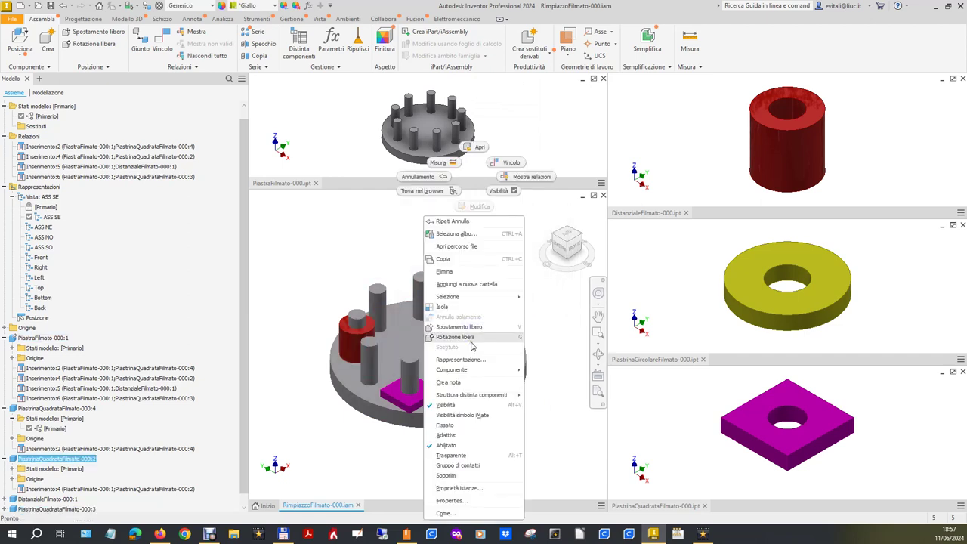
click(481, 363)
click(505, 297)
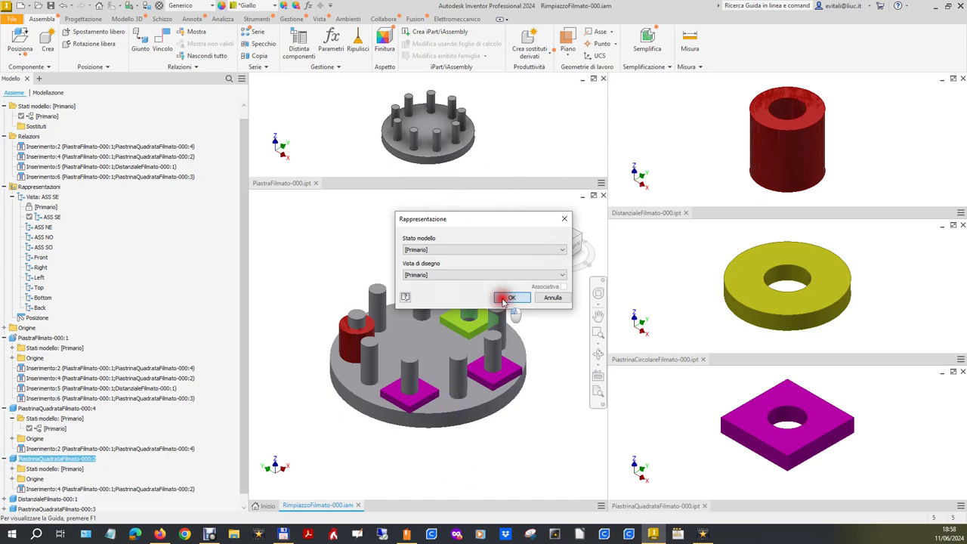